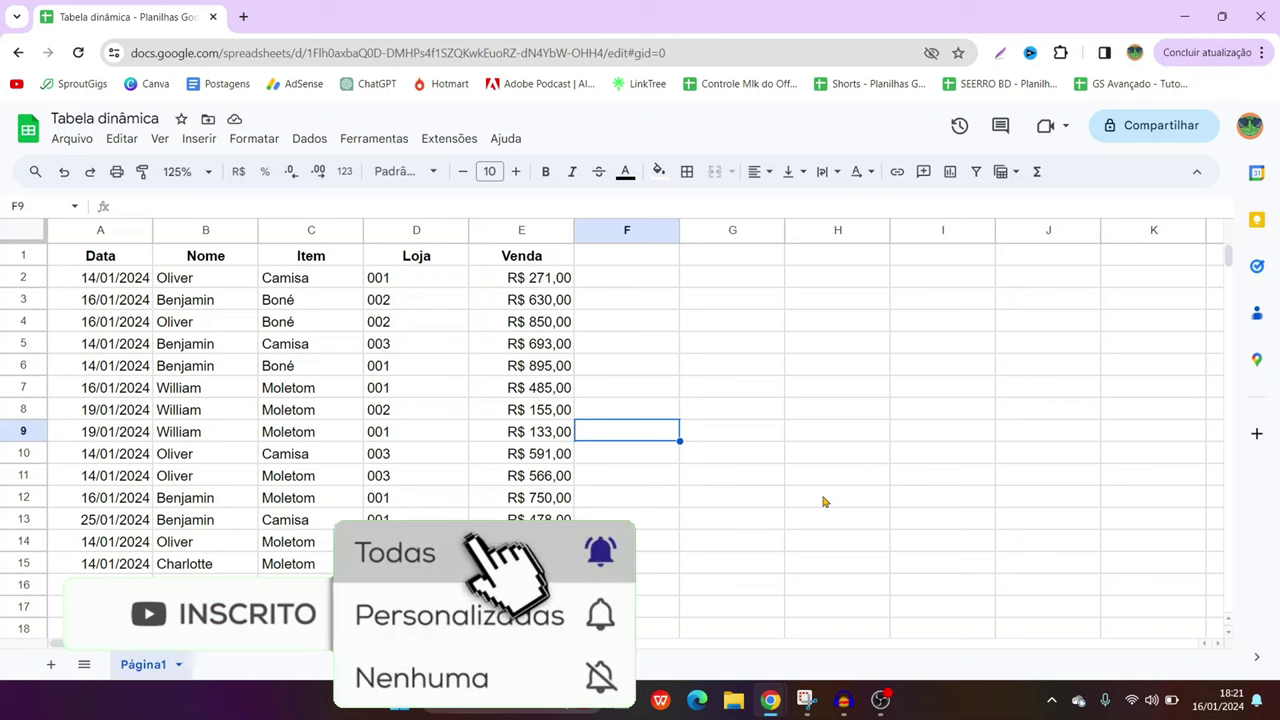
# Create a blank spreadsheet with 'SHEETS' in a new browser tab, then return to Tabela dinâmica
pyautogui.click(824, 500)
pyautogui.scroll(-5, 674, 482)
pyautogui.scroll(5, 674, 485)
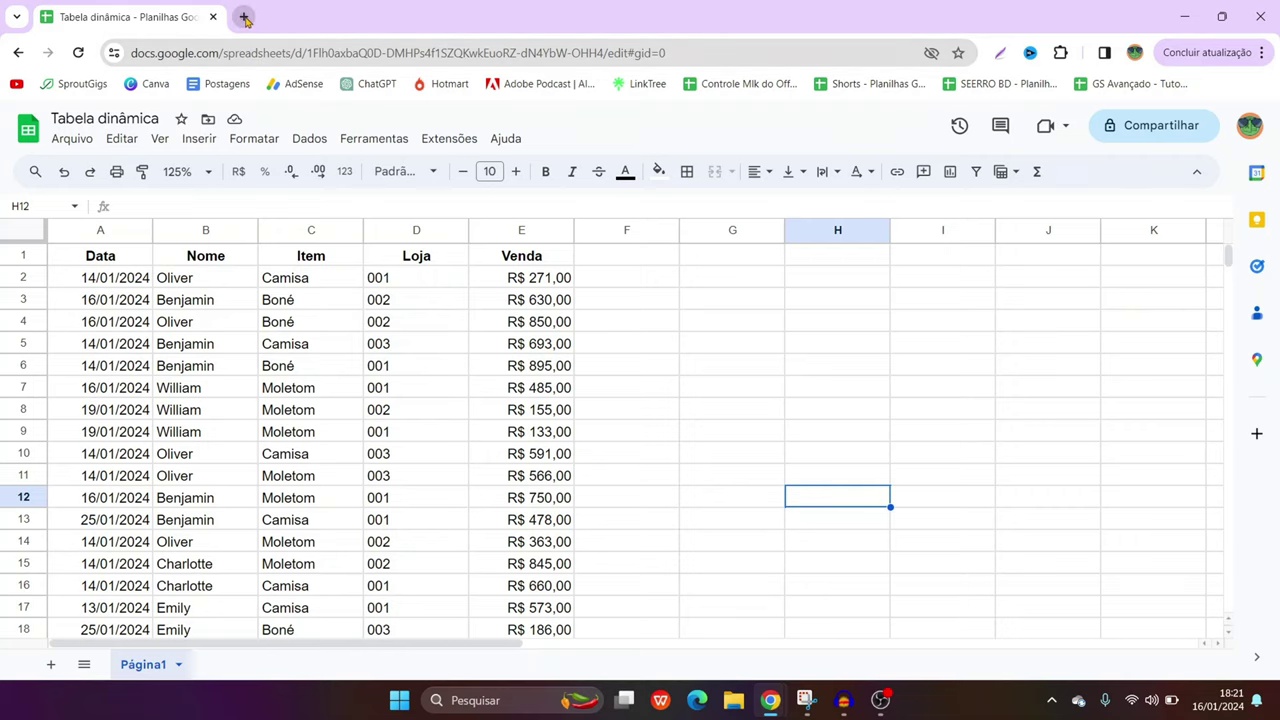
pyautogui.click(243, 16)
pyautogui.write('SHEETS')
pyautogui.press('Return')
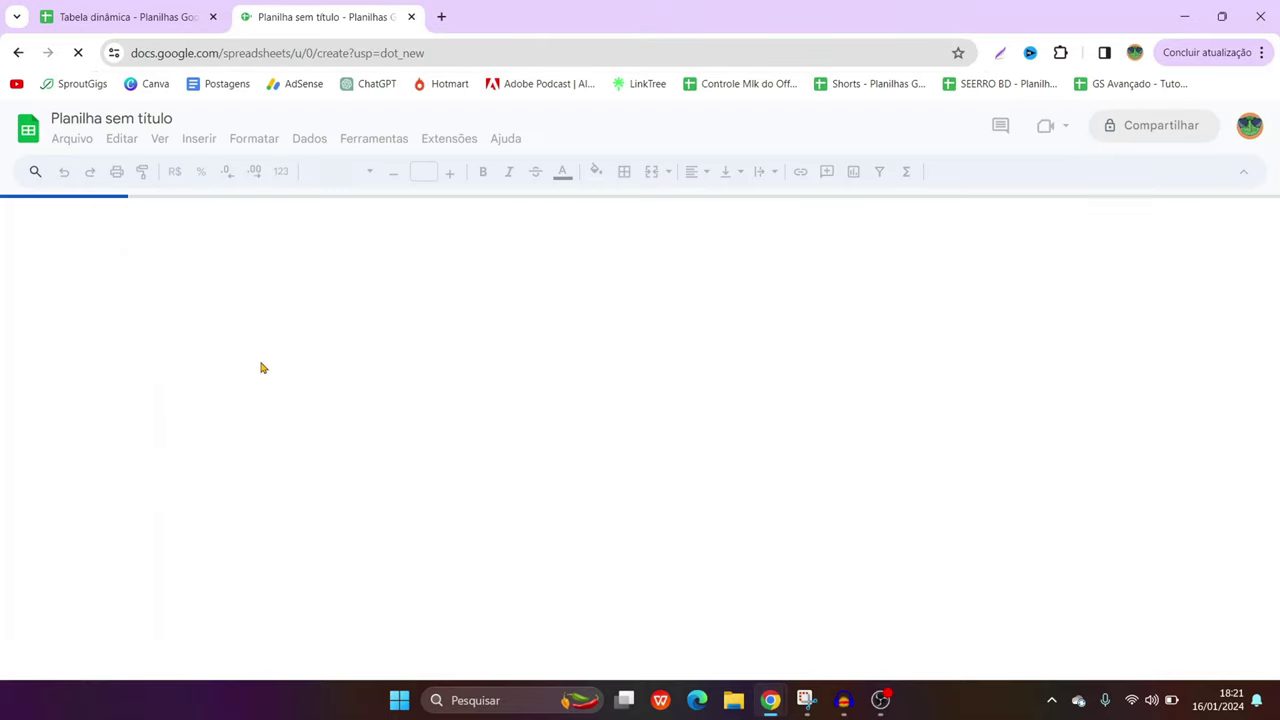
pyautogui.click(186, 8)
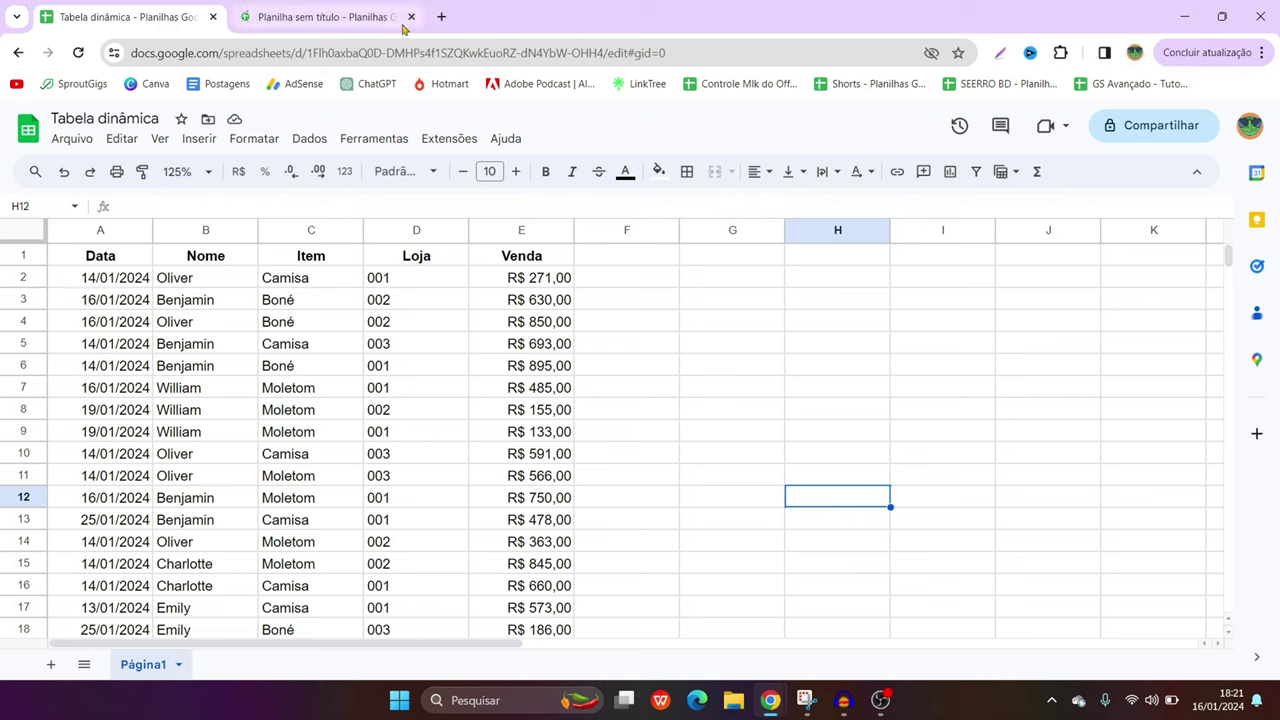
# Zoom the sheet out to 100% and scroll through the sales data
pyautogui.click(675, 371)
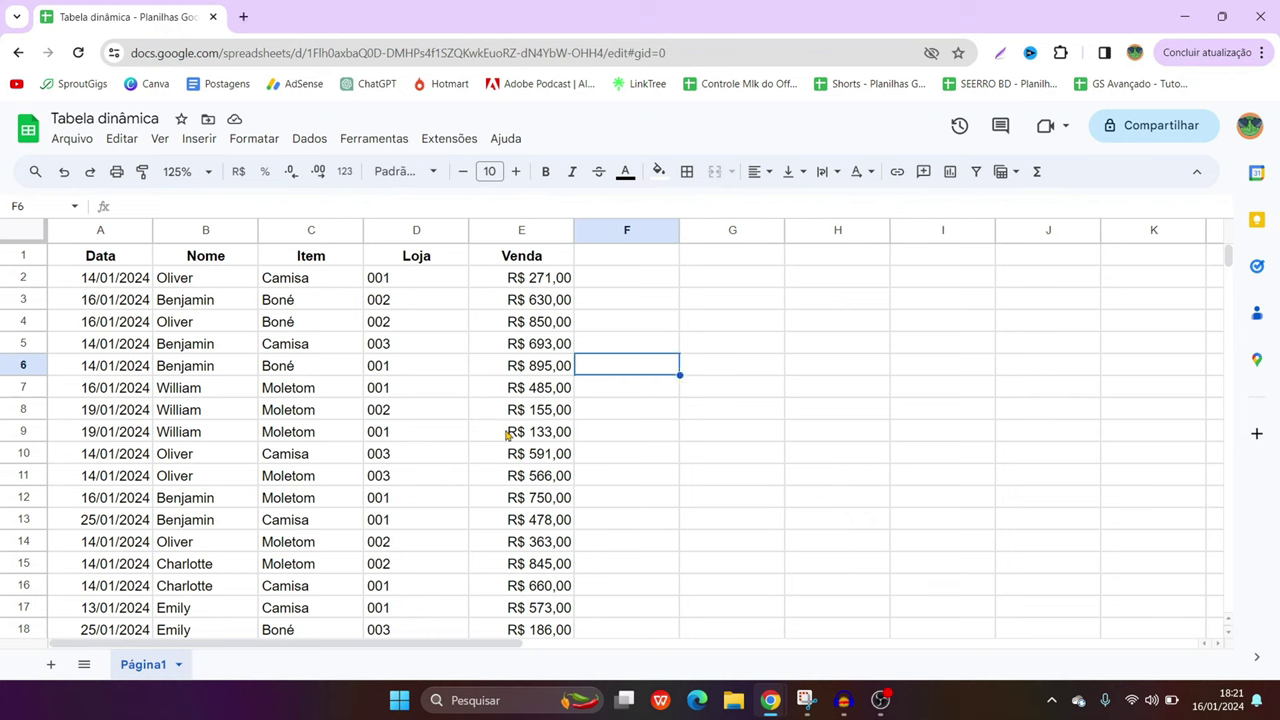
pyautogui.scroll(-5, 266, 414)
pyautogui.scroll(5, 230, 340)
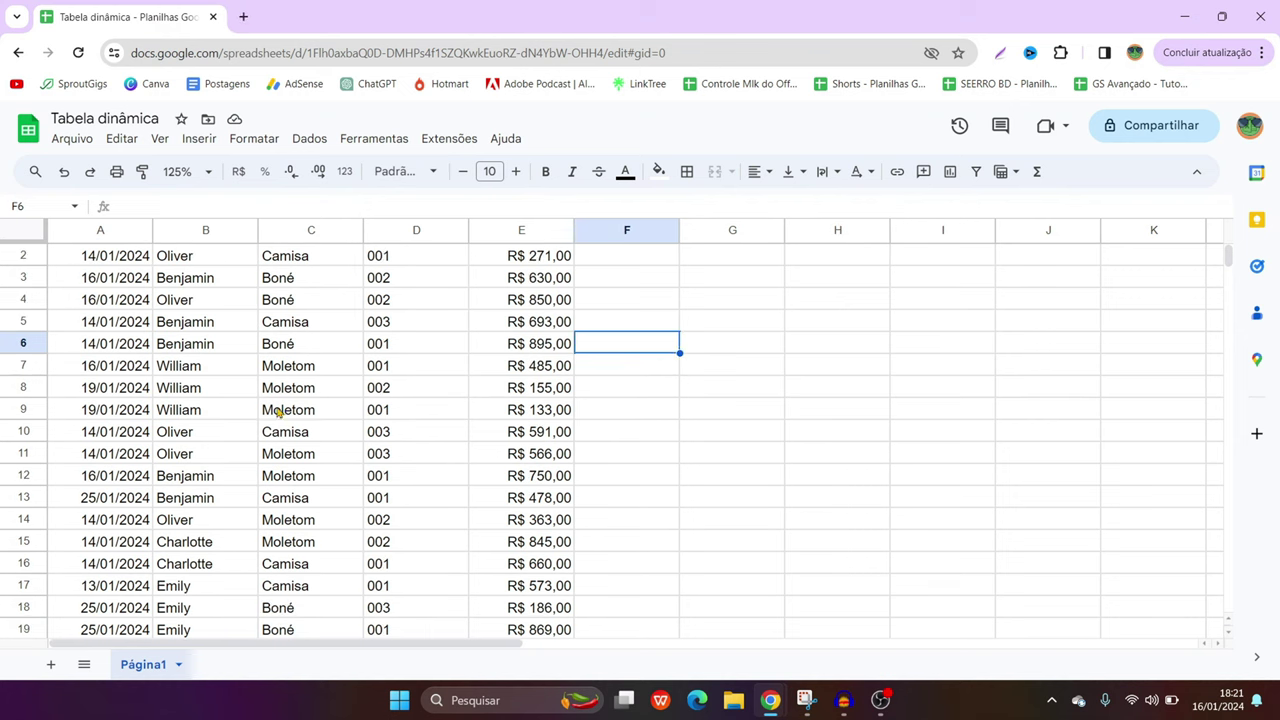
pyautogui.click(203, 174)
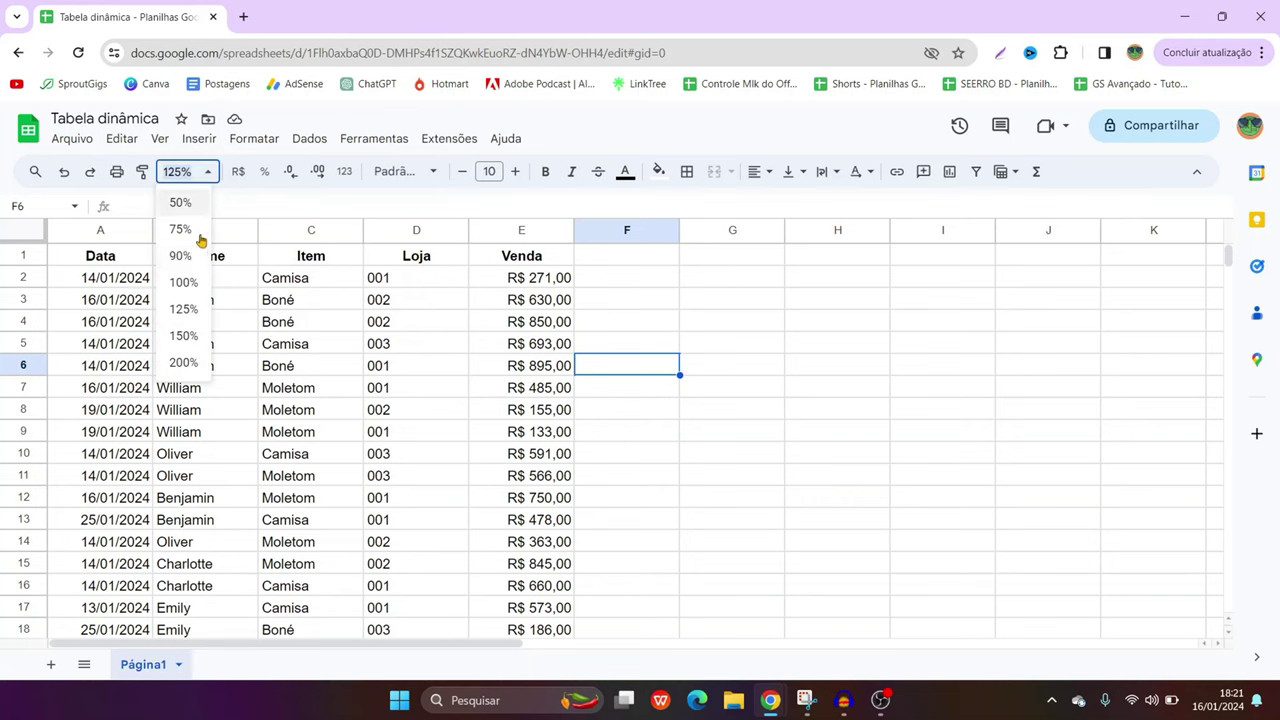
pyautogui.click(183, 283)
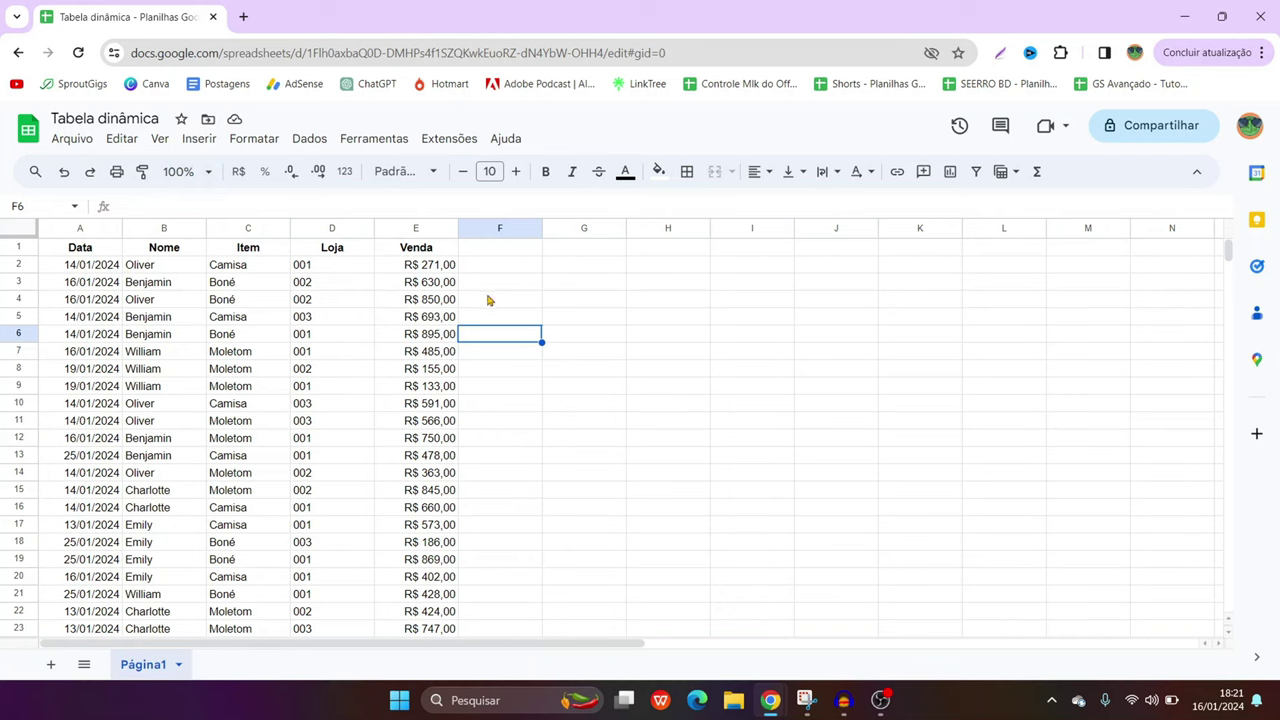
pyautogui.scroll(-5, 489, 300)
pyautogui.scroll(-5, 354, 309)
pyautogui.scroll(-1, 340, 329)
pyautogui.scroll(12, 211, 309)
pyautogui.scroll(-1, 165, 332)
pyautogui.scroll(-12, 165, 332)
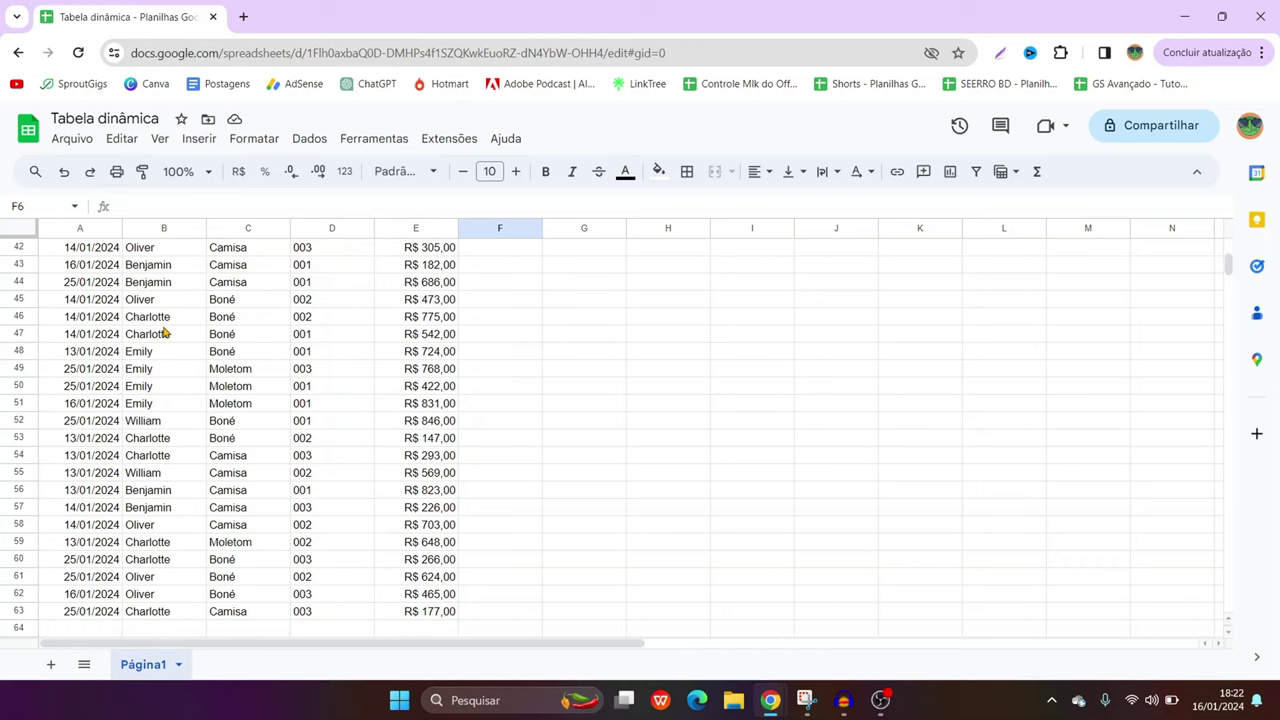
pyautogui.scroll(-5, 165, 334)
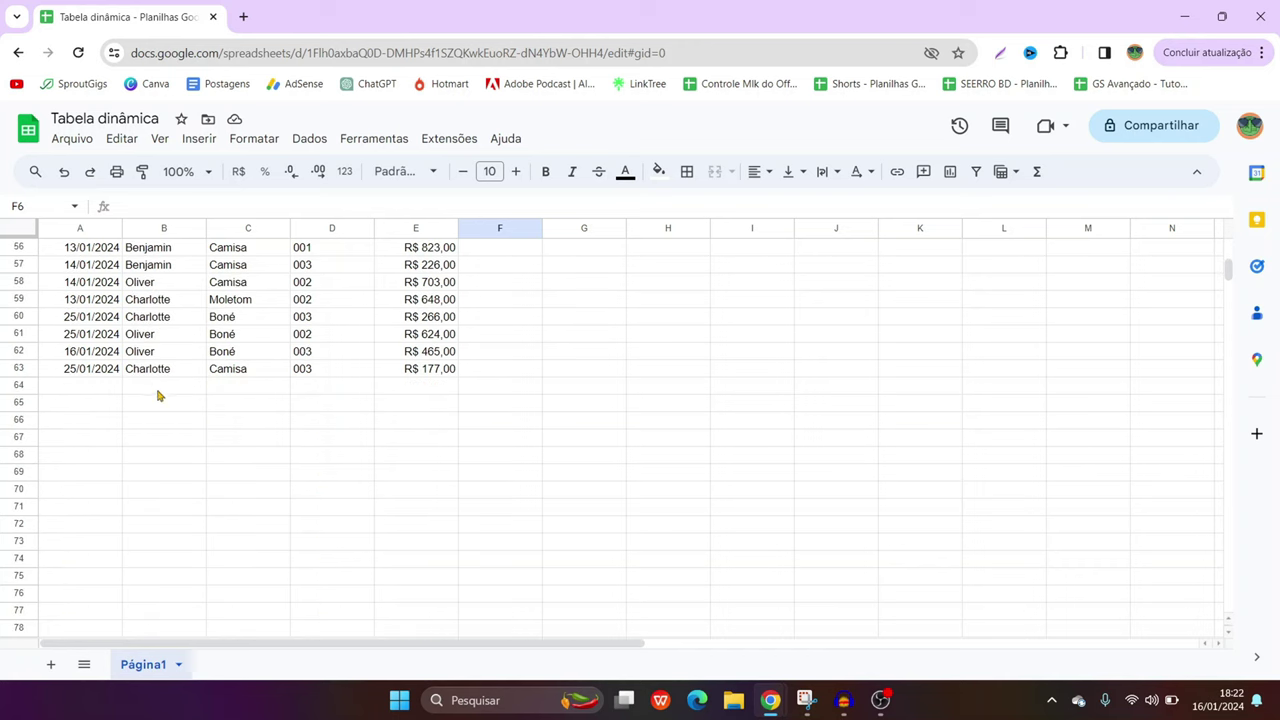
pyautogui.scroll(3, 158, 395)
pyautogui.scroll(8, 195, 452)
pyautogui.scroll(4, 229, 406)
pyautogui.scroll(3, 237, 300)
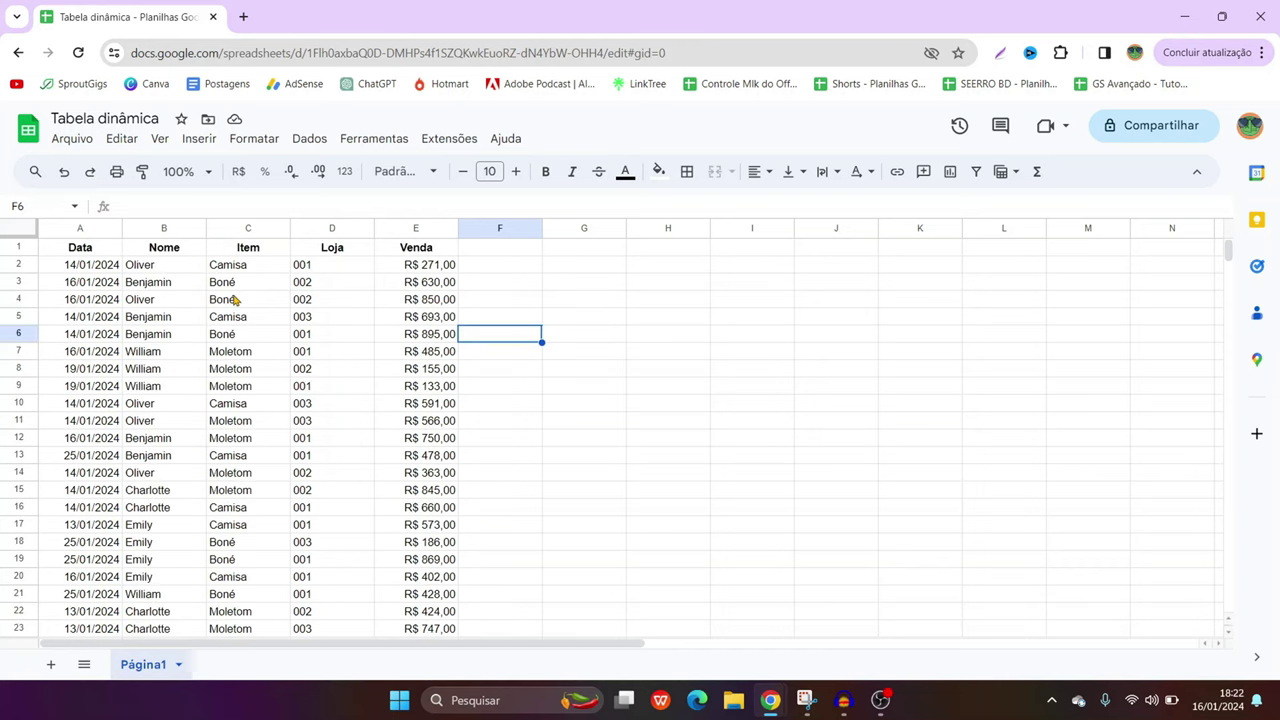
# Highlight the entries in rows 2–18 and inspect cells B2, D2, B4, D4, C4 and C2
pyautogui.moveTo(240, 265); pyautogui.dragTo(240, 577)
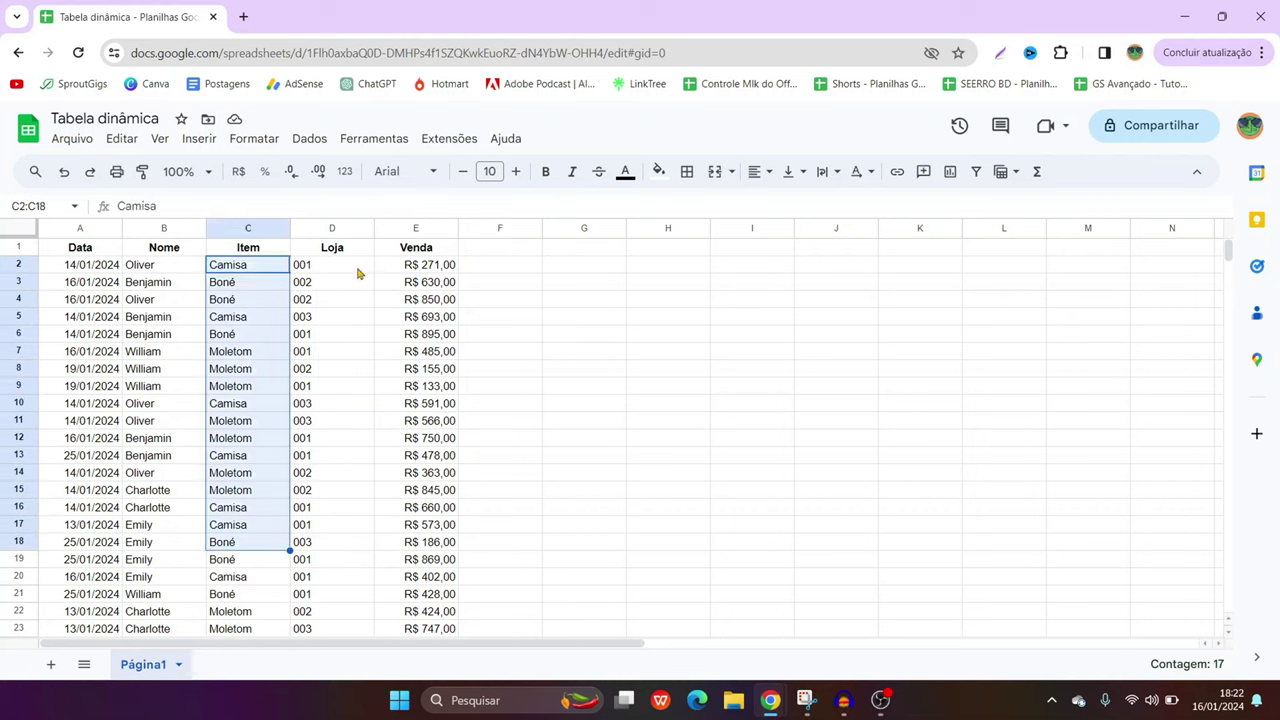
pyautogui.moveTo(340, 265); pyautogui.dragTo(332, 577)
pyautogui.click(143, 268)
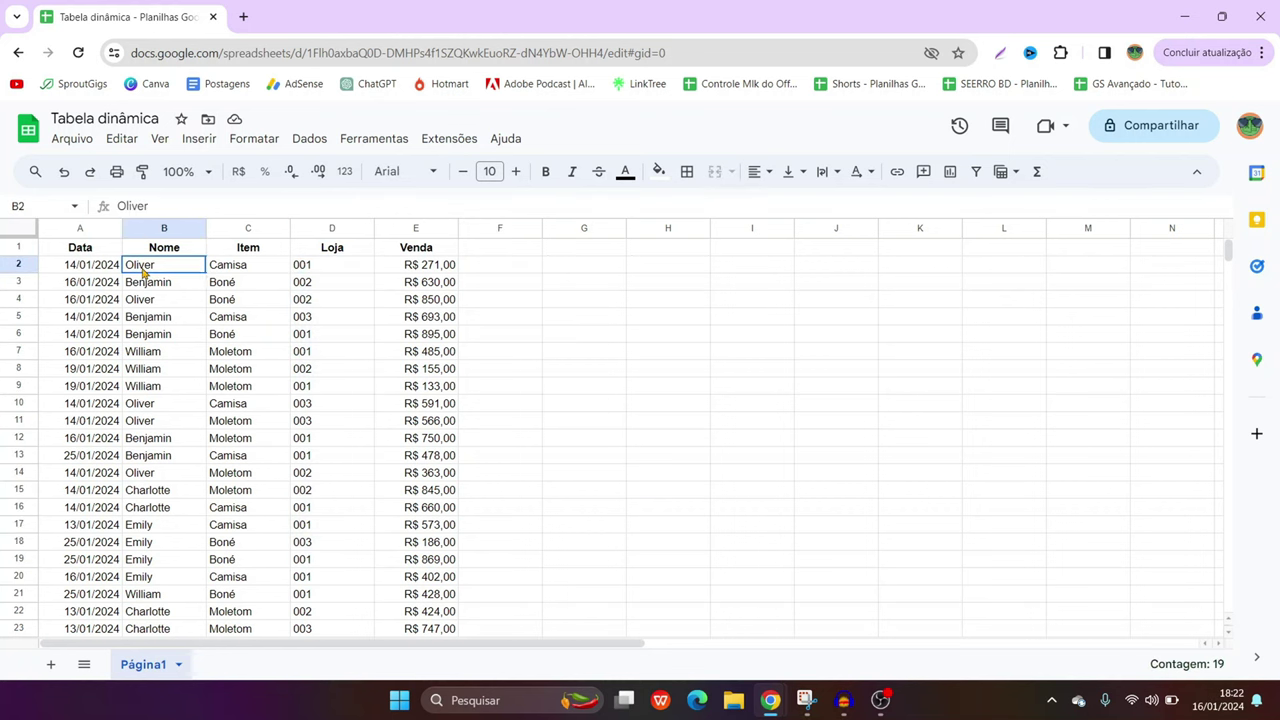
pyautogui.click(327, 270)
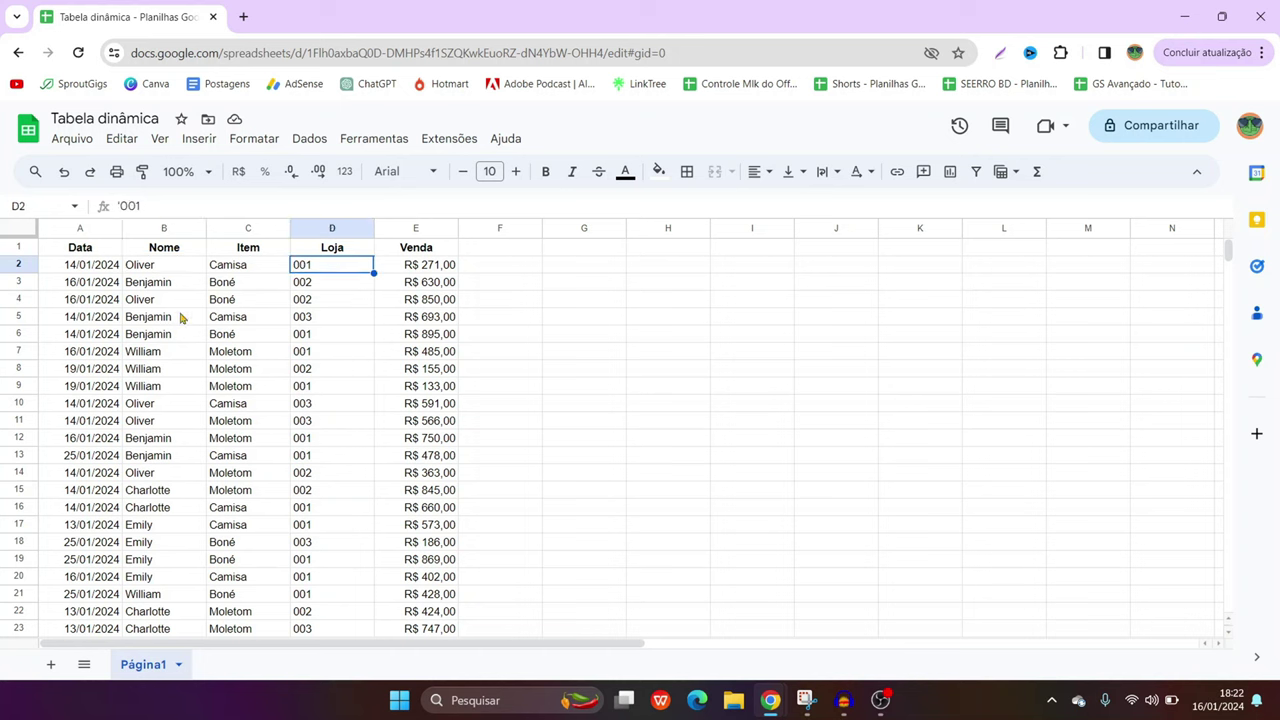
pyautogui.click(155, 303)
pyautogui.click(316, 310)
pyautogui.click(243, 308)
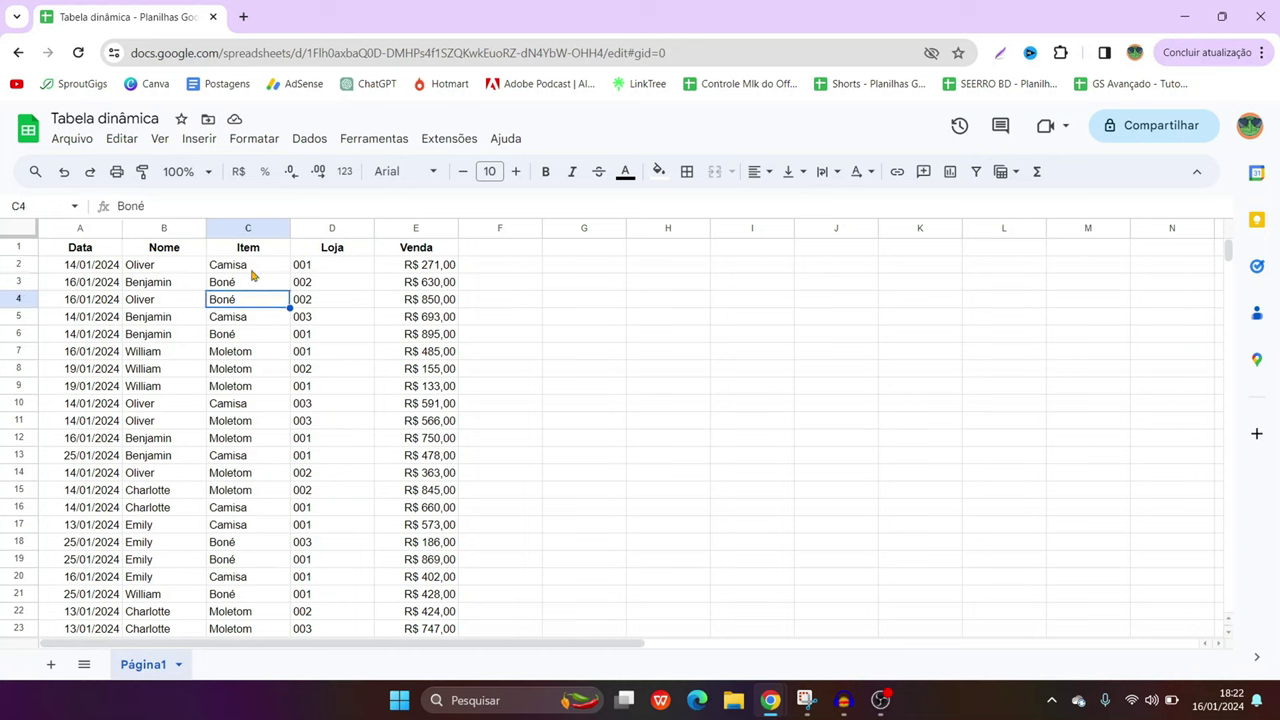
pyautogui.click(252, 268)
pyautogui.scroll(-5, 273, 355)
pyautogui.scroll(5, 320, 451)
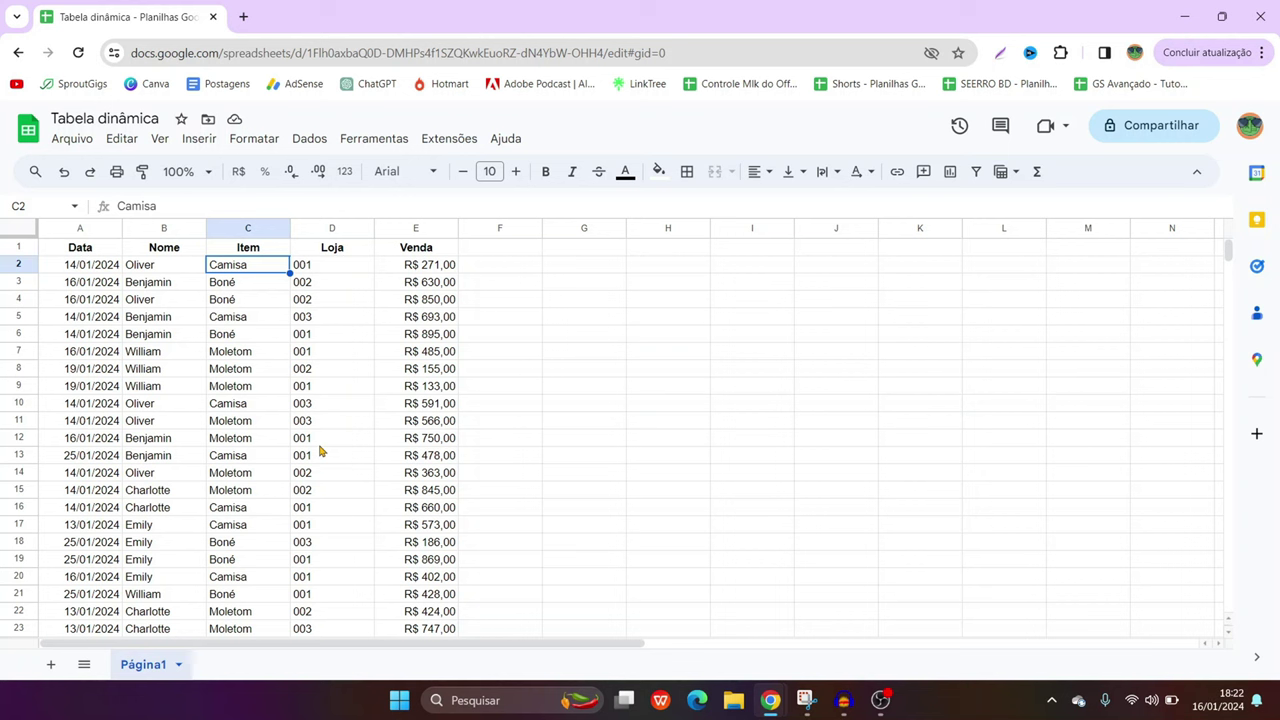
# Zoom back to 125% and select the data range A1:E63
pyautogui.click(185, 172)
pyautogui.click(193, 316)
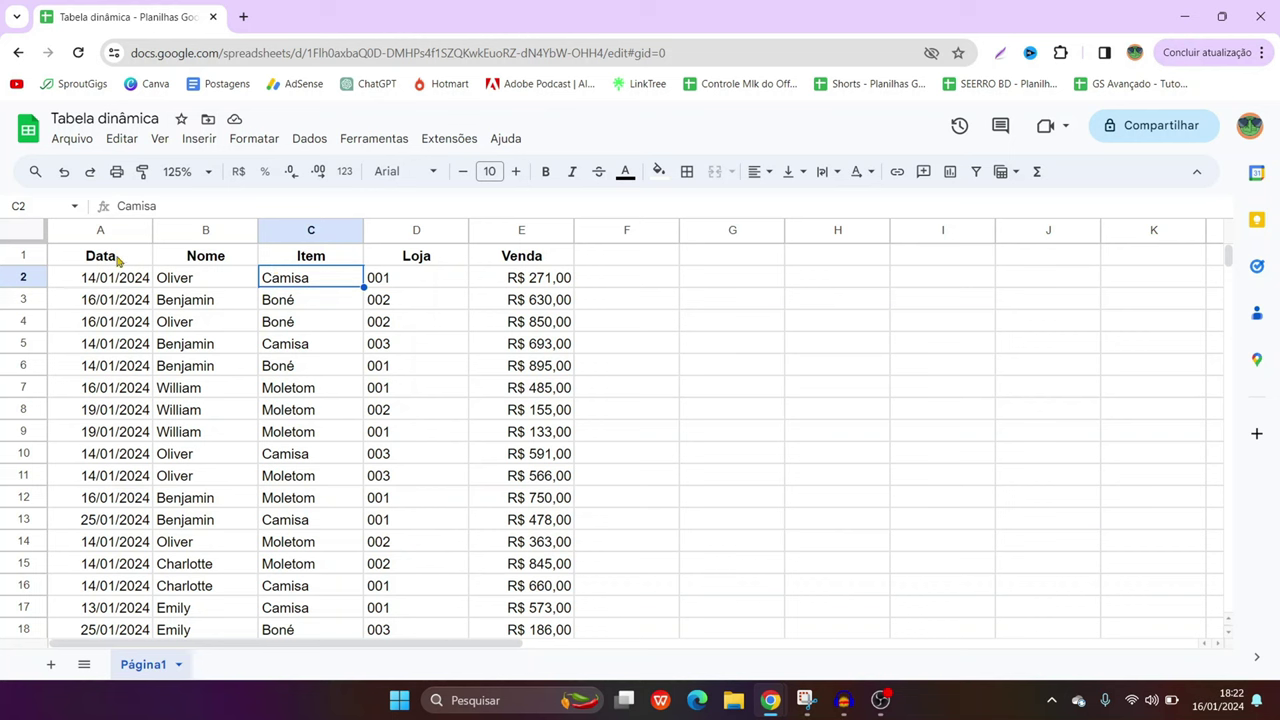
pyautogui.click(117, 260)
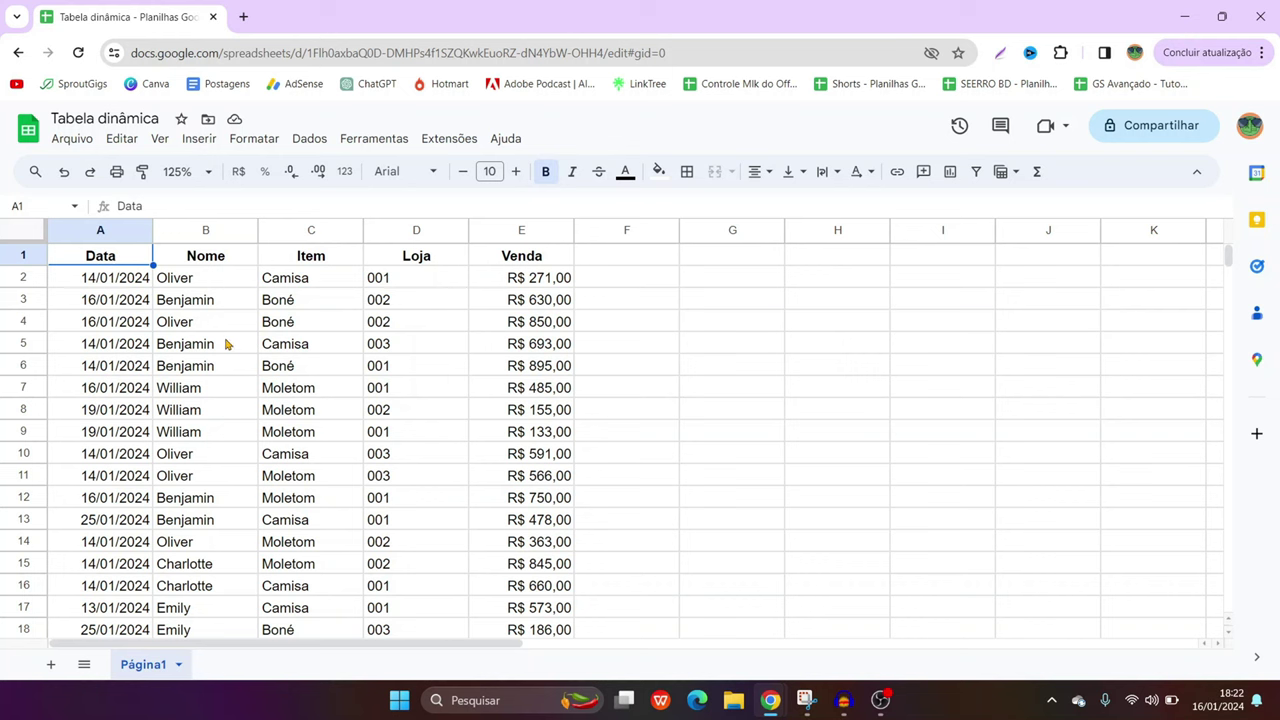
pyautogui.hotkey('ctrl', 'shift', 'Down')
pyautogui.hotkey('ctrl', 'shift', 'Right')
pyautogui.scroll(10, 300, 420)
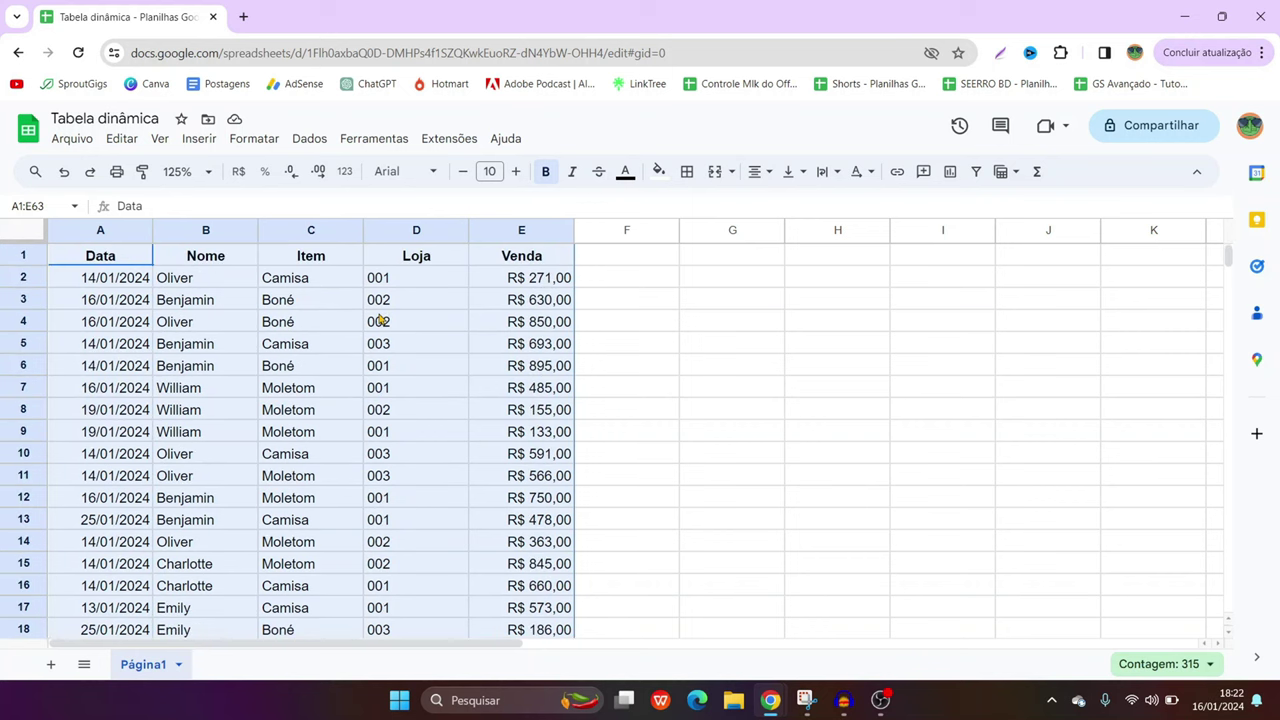
# Insert a pivot table for Página1!A1:E63 on a new sheet
pyautogui.click(198, 138)
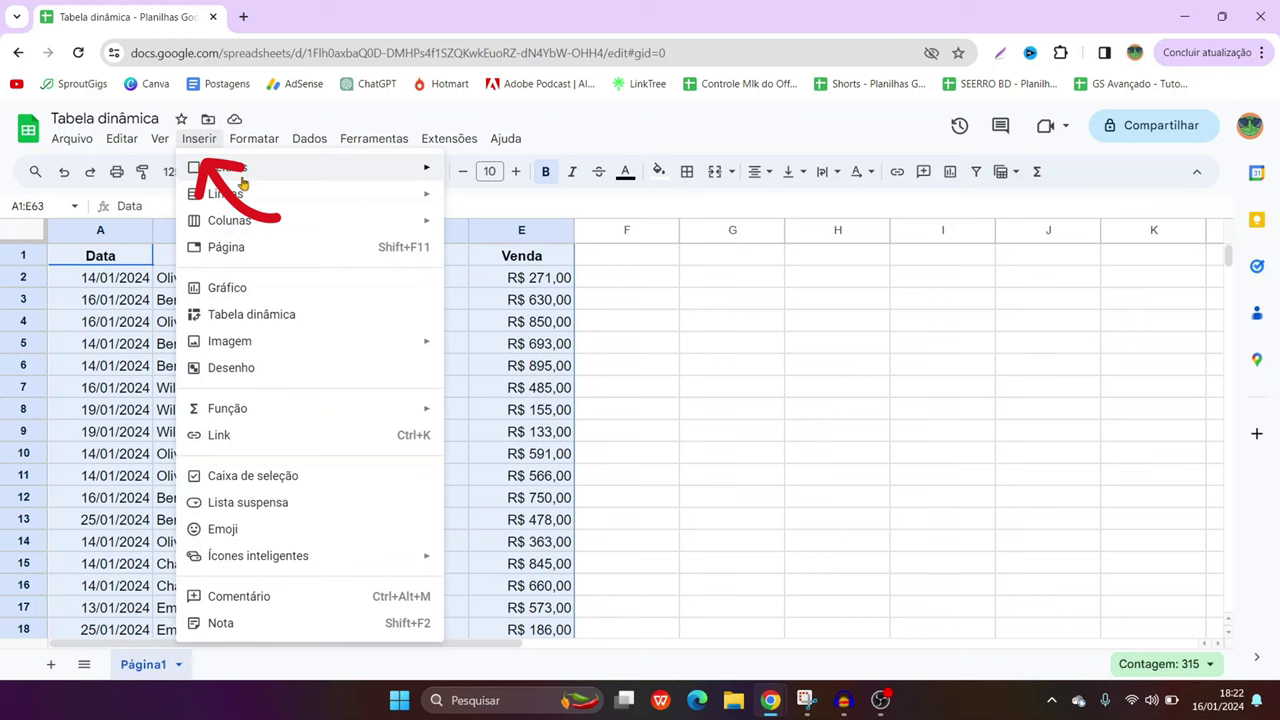
pyautogui.click(289, 316)
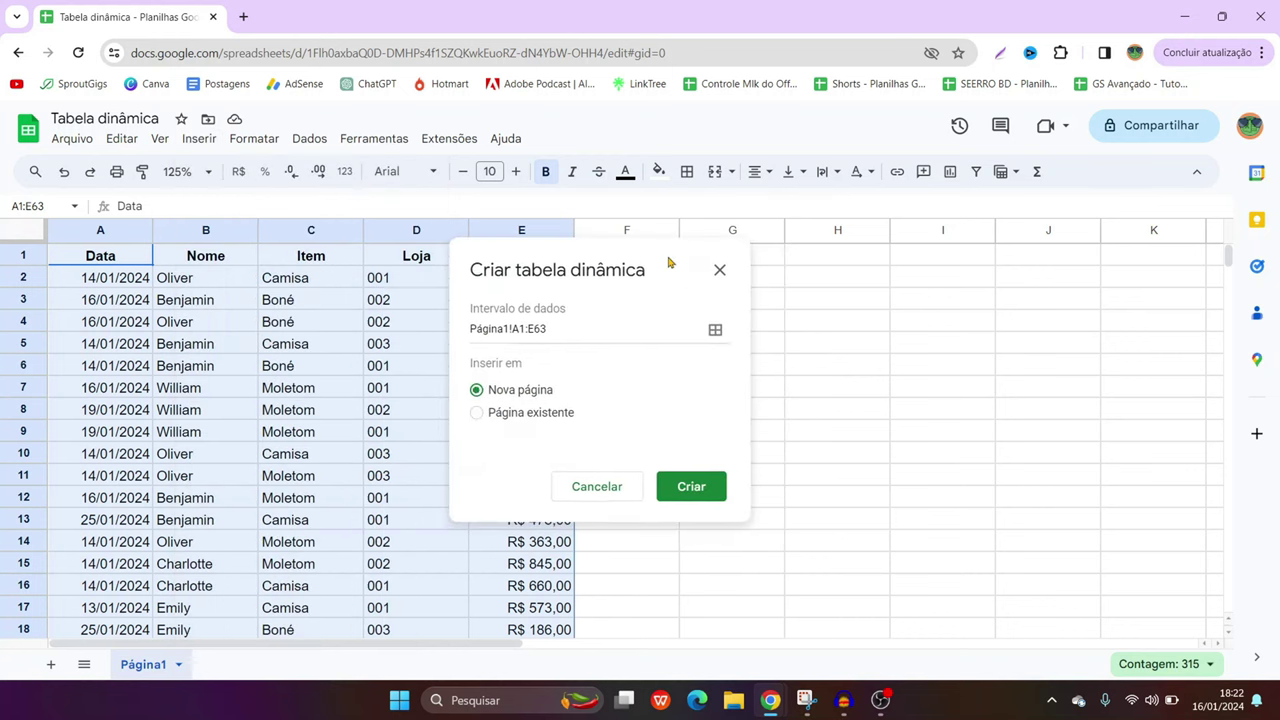
pyautogui.moveTo(607, 297); pyautogui.dragTo(647, 284)
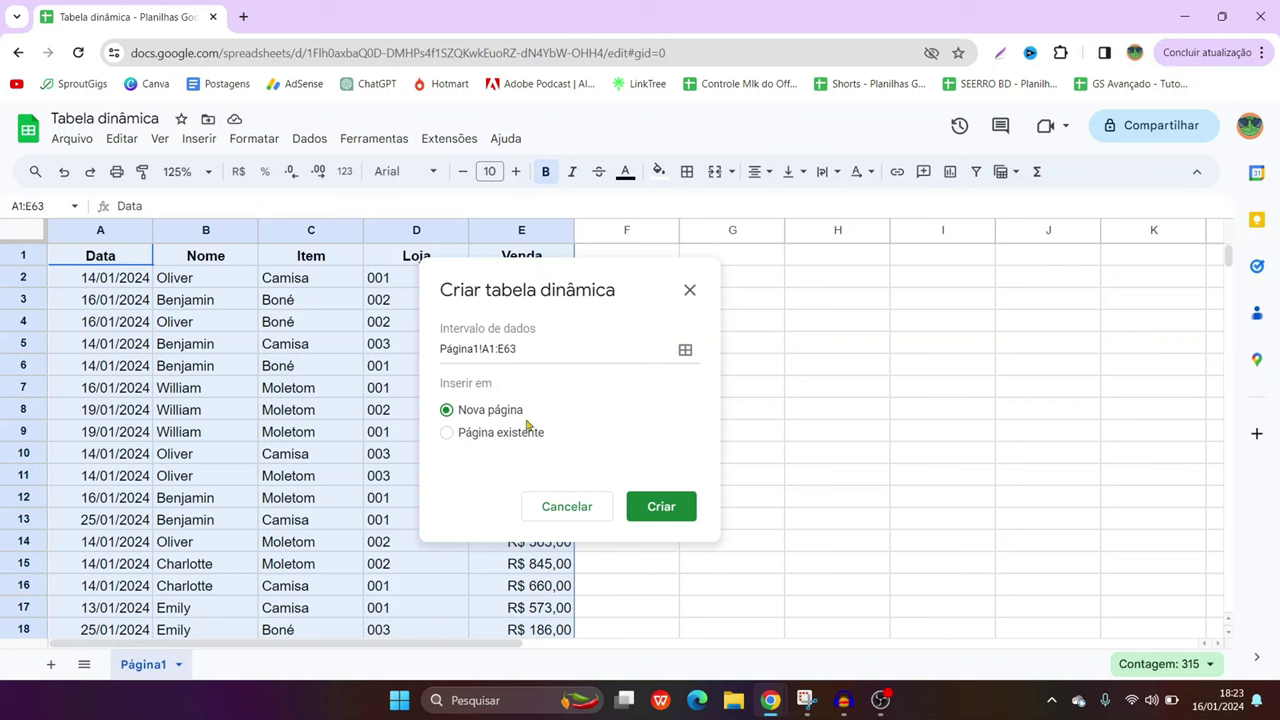
pyautogui.click(661, 508)
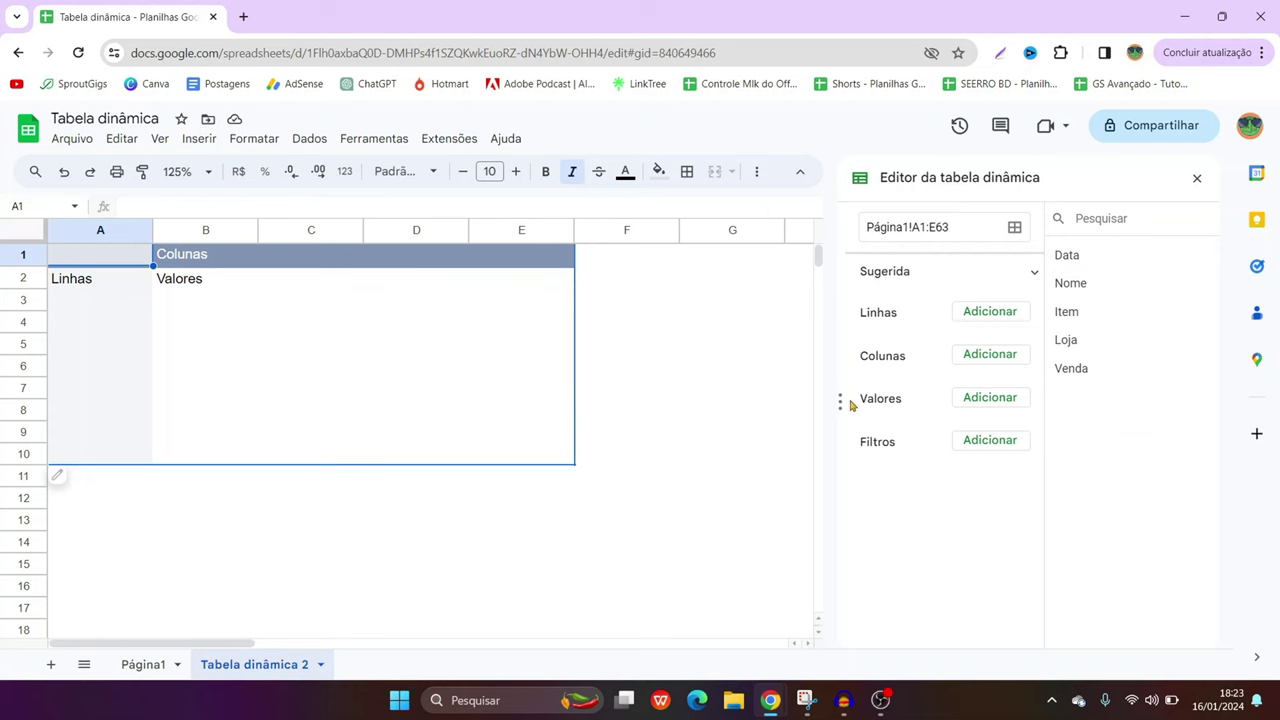
pyautogui.click(139, 670)
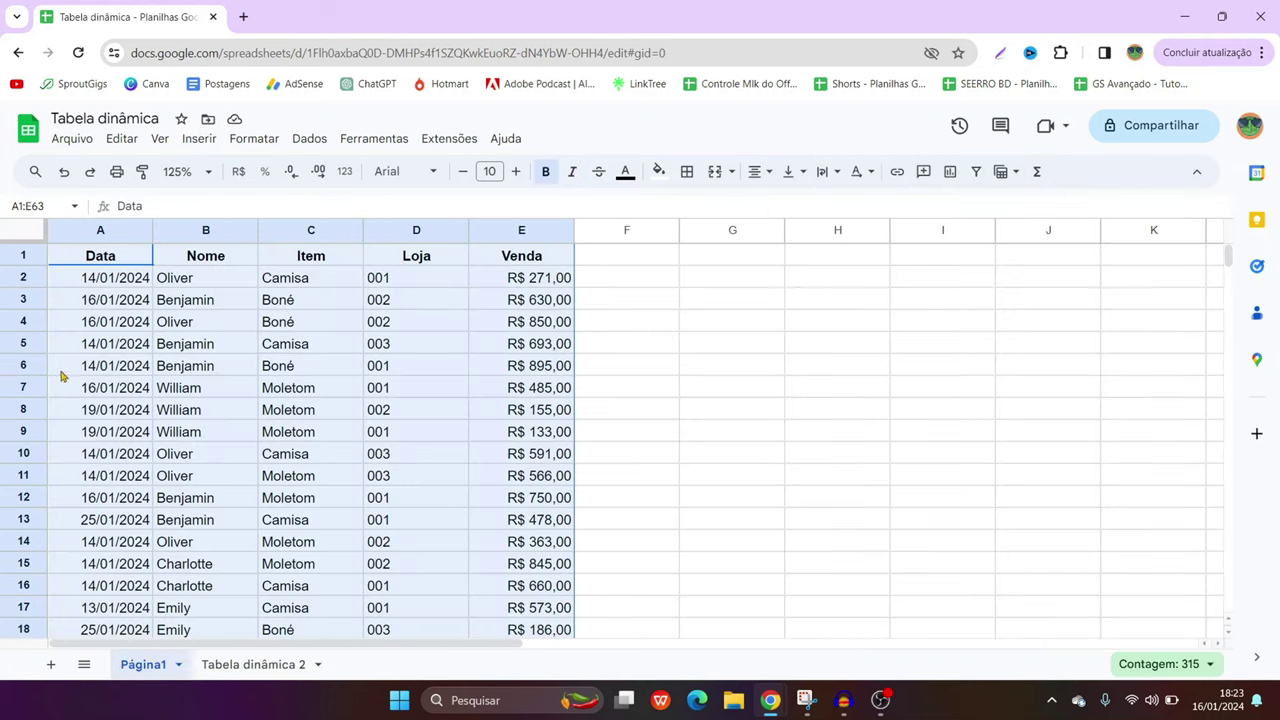
pyautogui.click(250, 670)
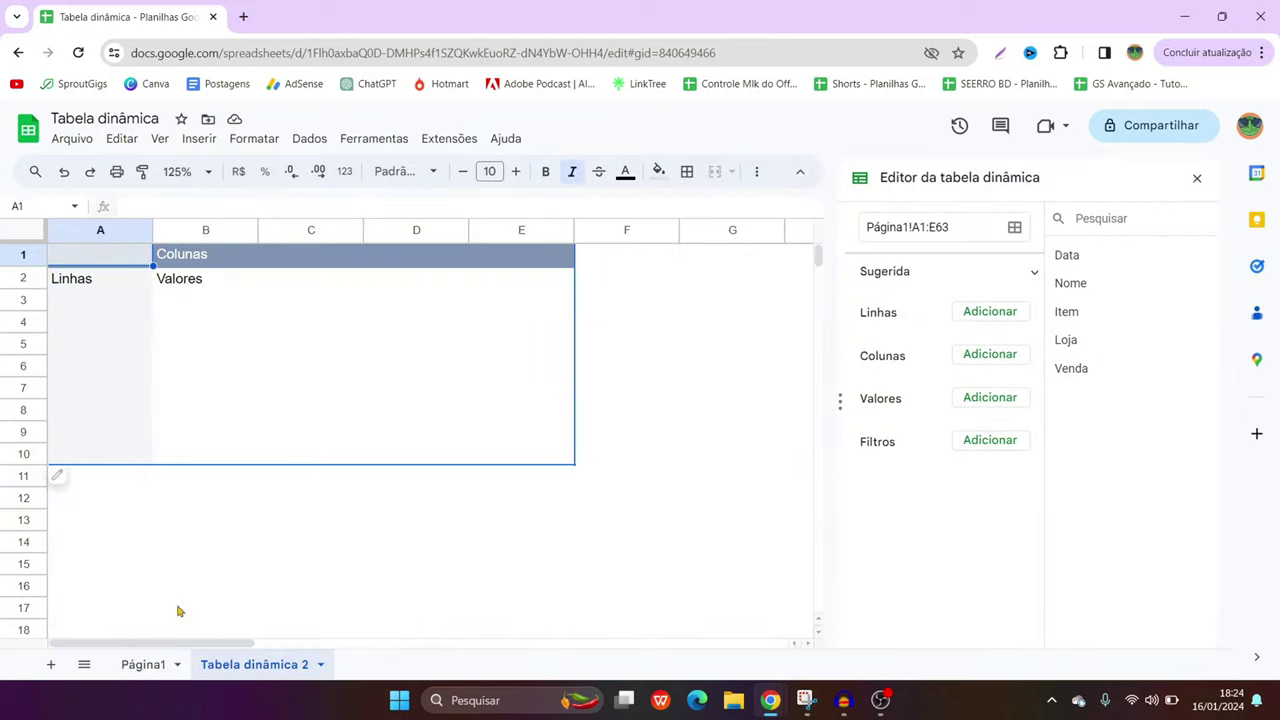
pyautogui.click(143, 664)
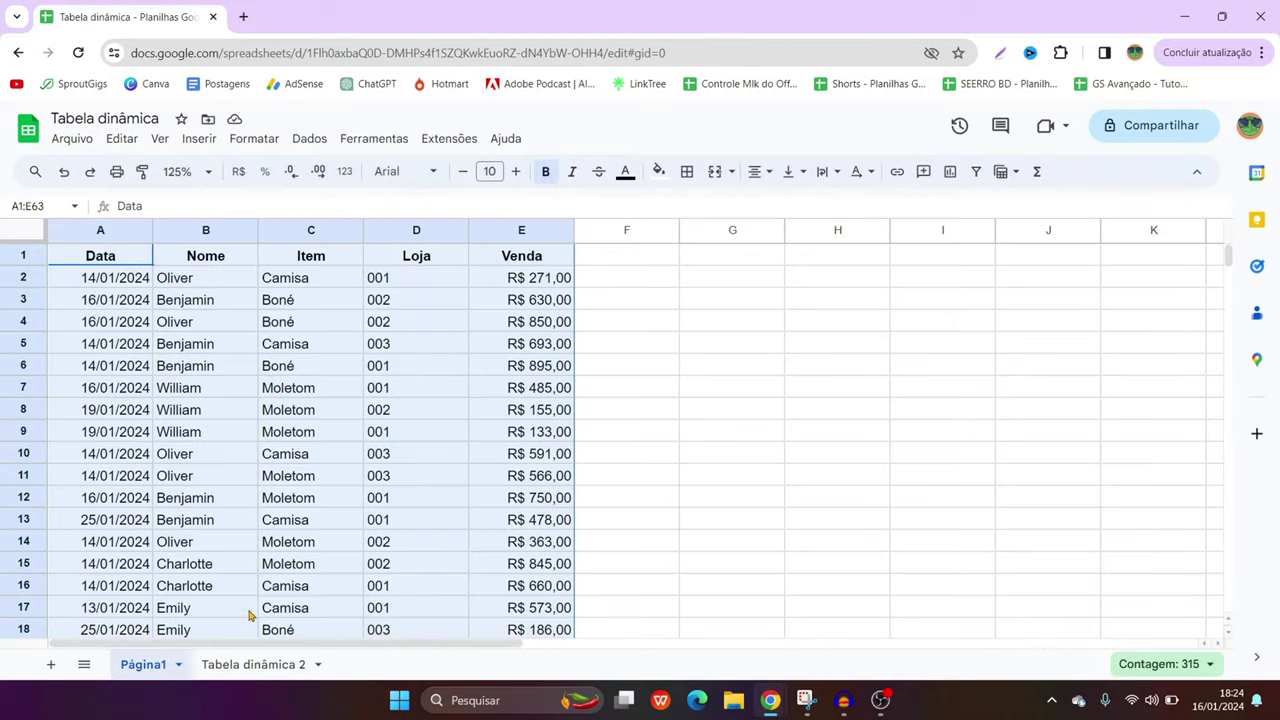
pyautogui.click(252, 664)
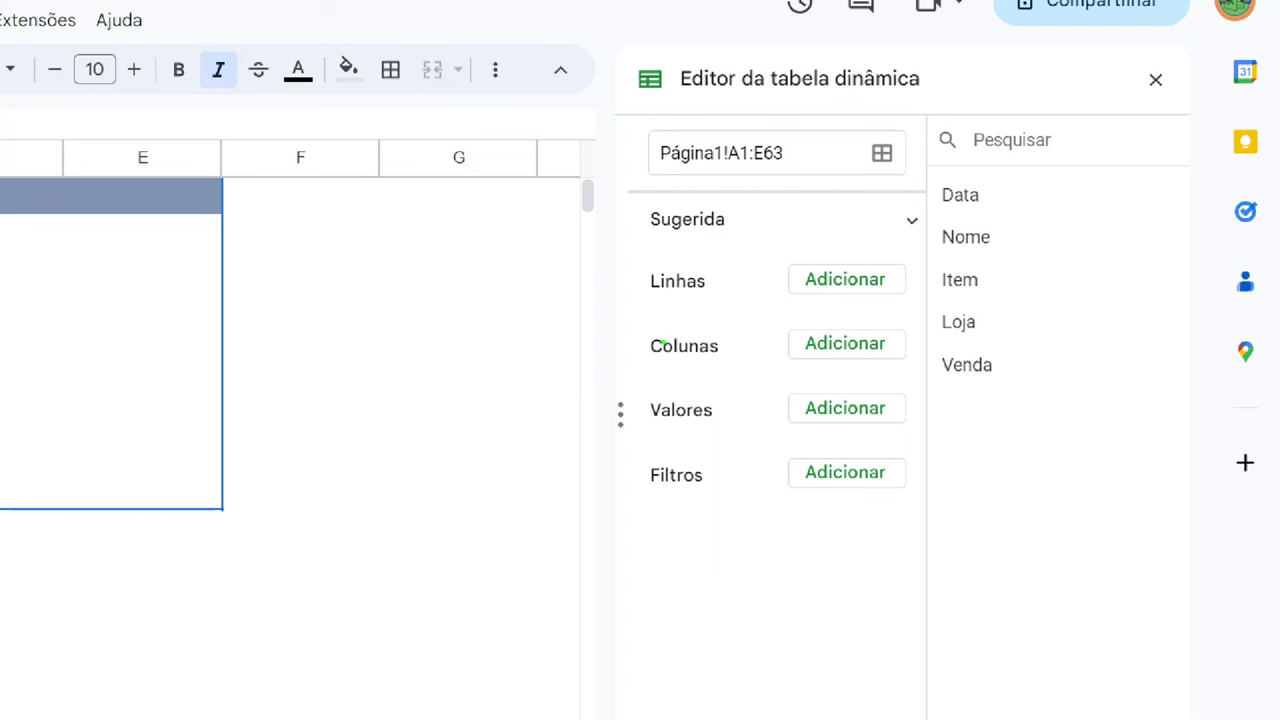
pyautogui.moveTo(622, 262)
pyautogui.mouseDown()
pyautogui.moveTo(755, 563)
pyautogui.moveTo(758, 518)
pyautogui.mouseUp()
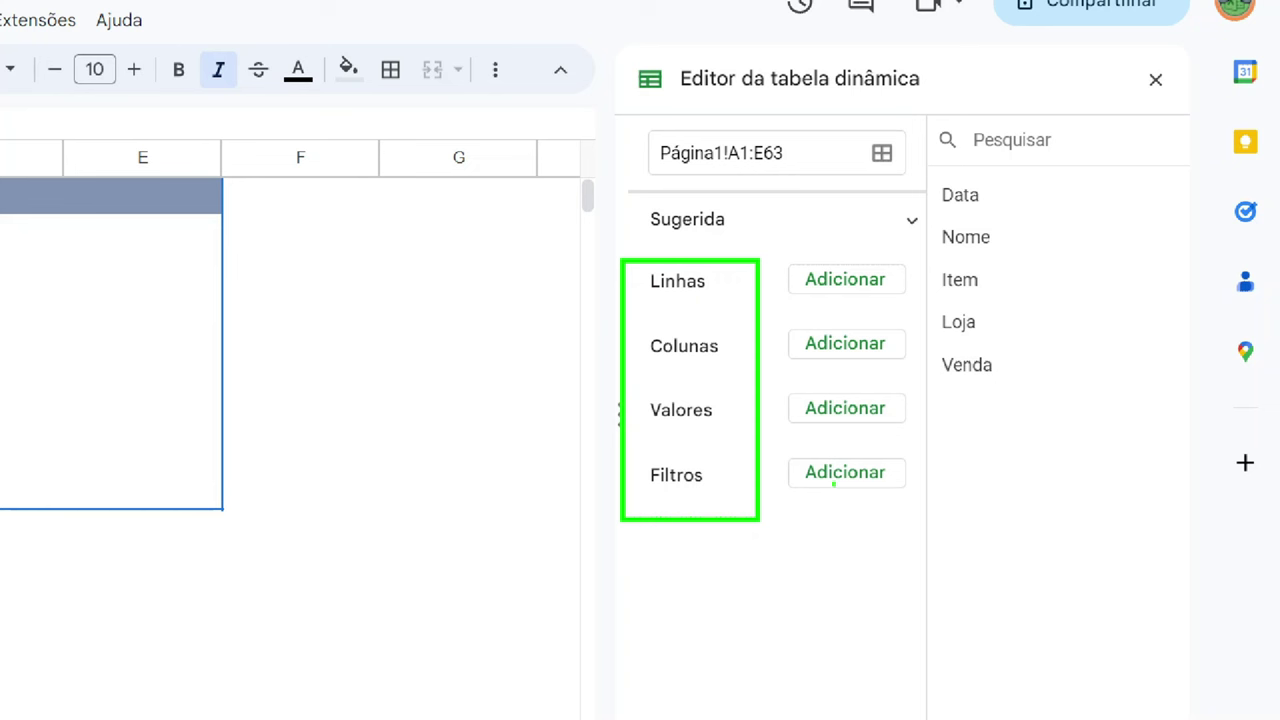
pyautogui.moveTo(642, 451); pyautogui.dragTo(712, 495)
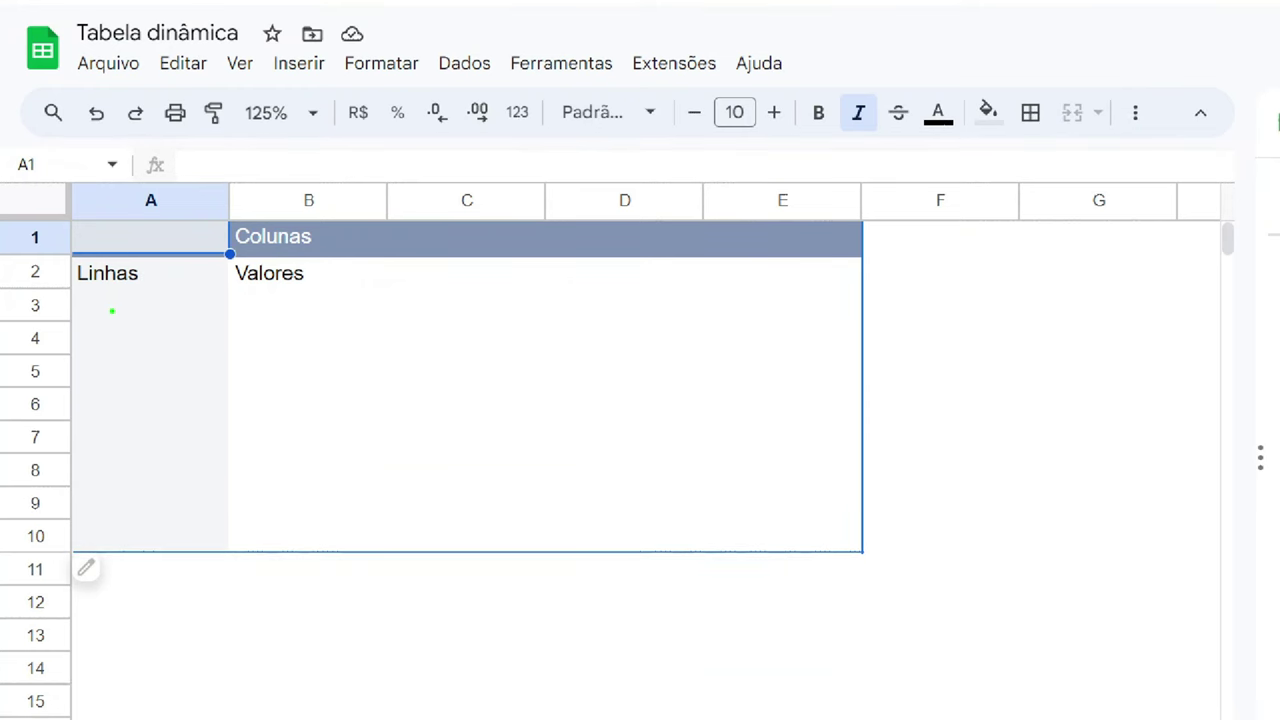
pyautogui.moveTo(96, 298); pyautogui.dragTo(94, 530)
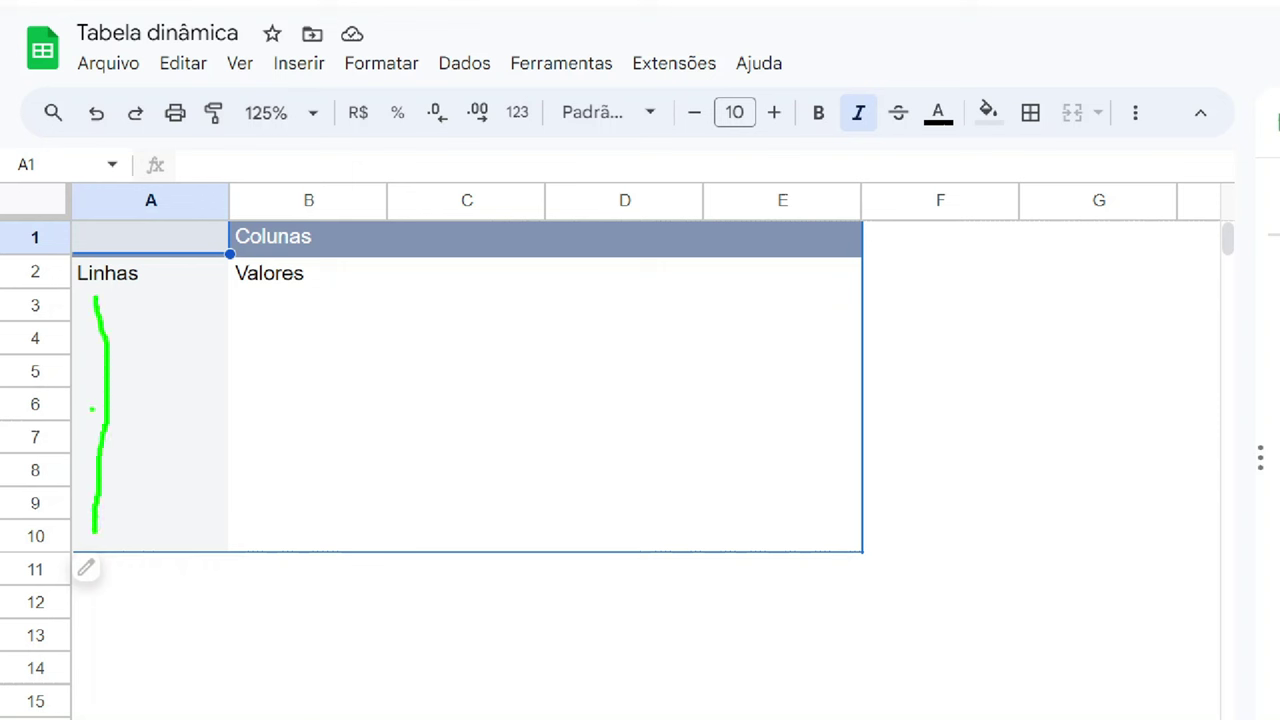
pyautogui.moveTo(157, 298); pyautogui.dragTo(150, 520)
pyautogui.moveTo(196, 298); pyautogui.dragTo(185, 550)
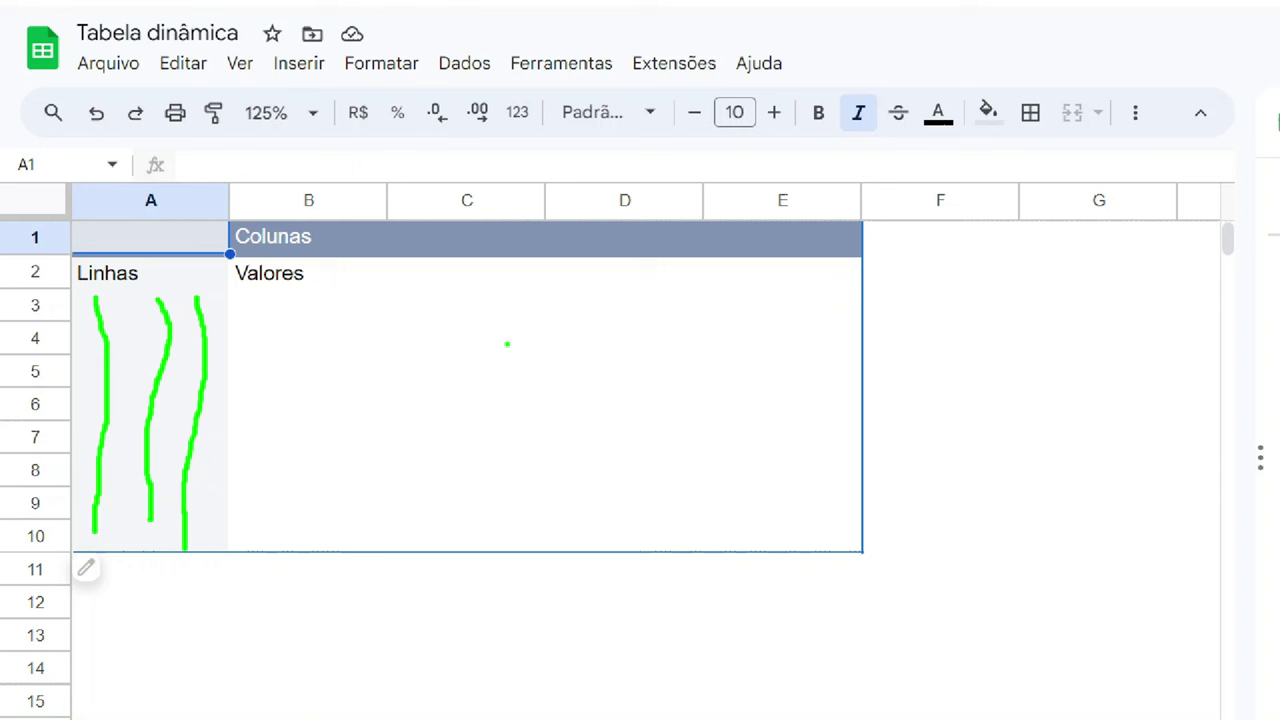
pyautogui.moveTo(342, 240); pyautogui.dragTo(818, 243)
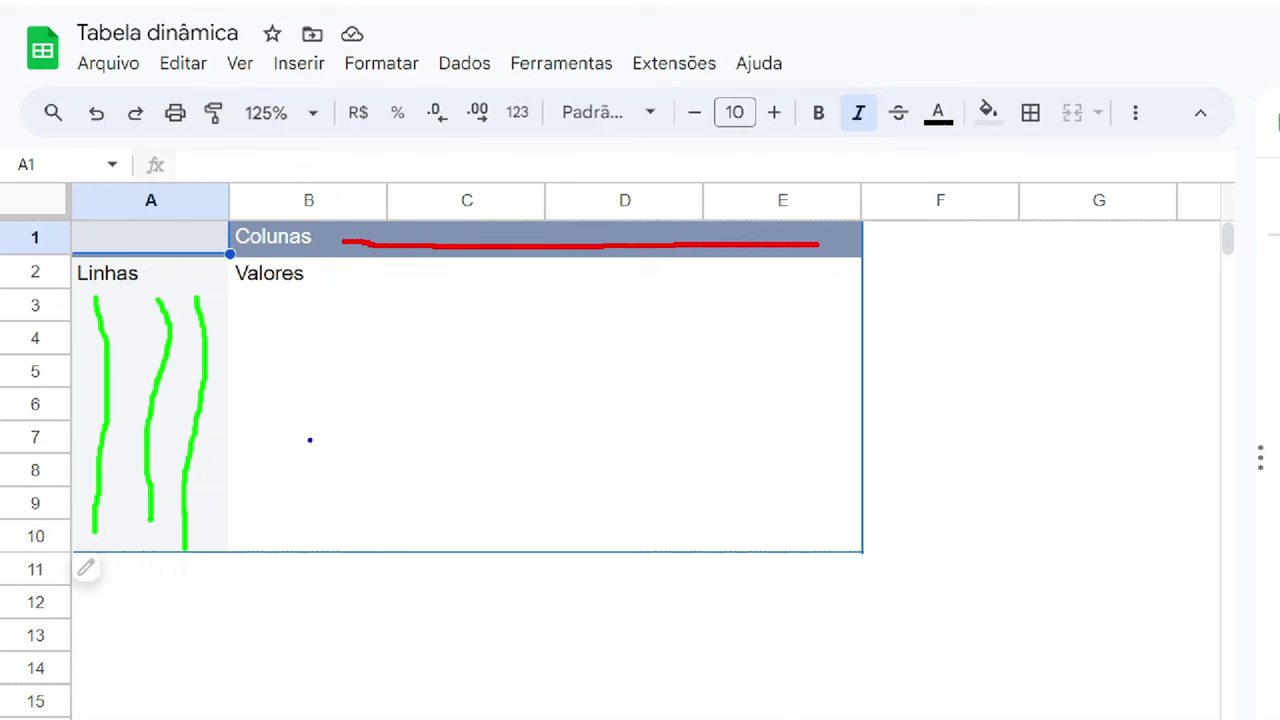
pyautogui.moveTo(286, 502)
pyautogui.mouseDown()
pyautogui.moveTo(289, 400)
pyautogui.moveTo(343, 471)
pyautogui.moveTo(434, 337)
pyautogui.moveTo(611, 447)
pyautogui.moveTo(617, 360)
pyautogui.moveTo(778, 466)
pyautogui.mouseUp()
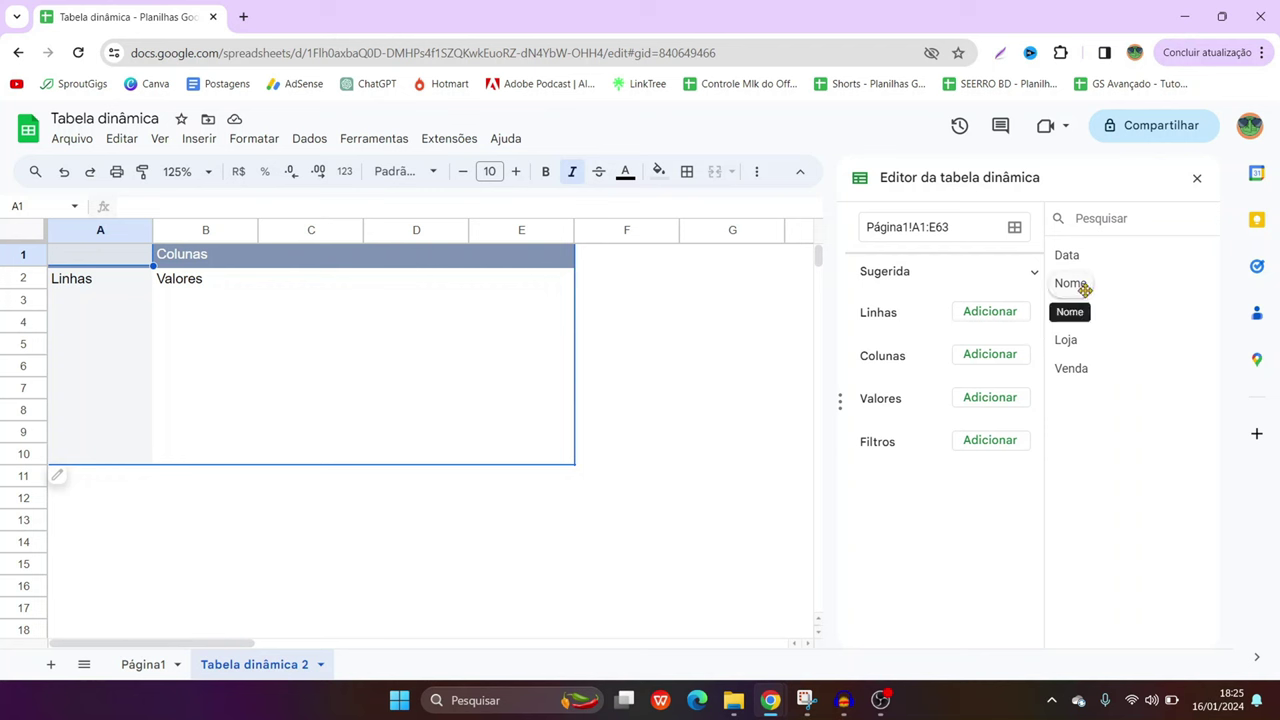
# Add Nome as the pivot table's row field and enlarge the view to 150%
pyautogui.moveTo(1085, 288); pyautogui.dragTo(894, 345)
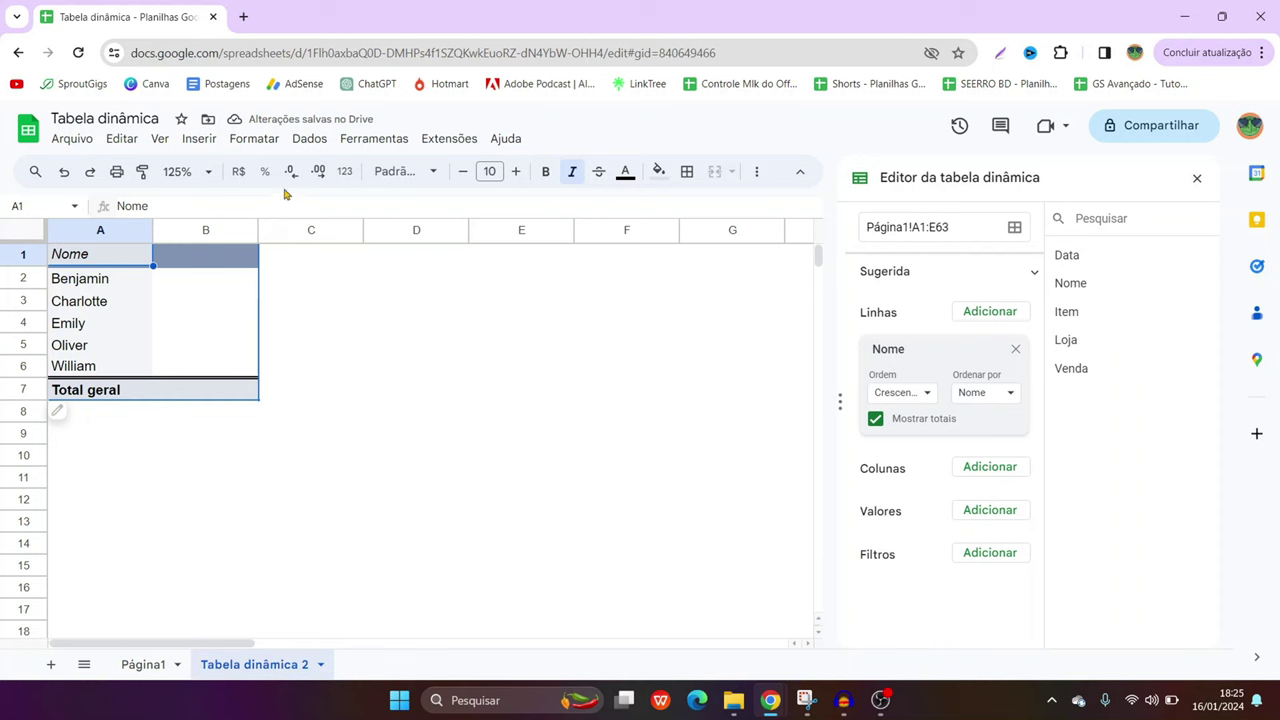
pyautogui.click(206, 173)
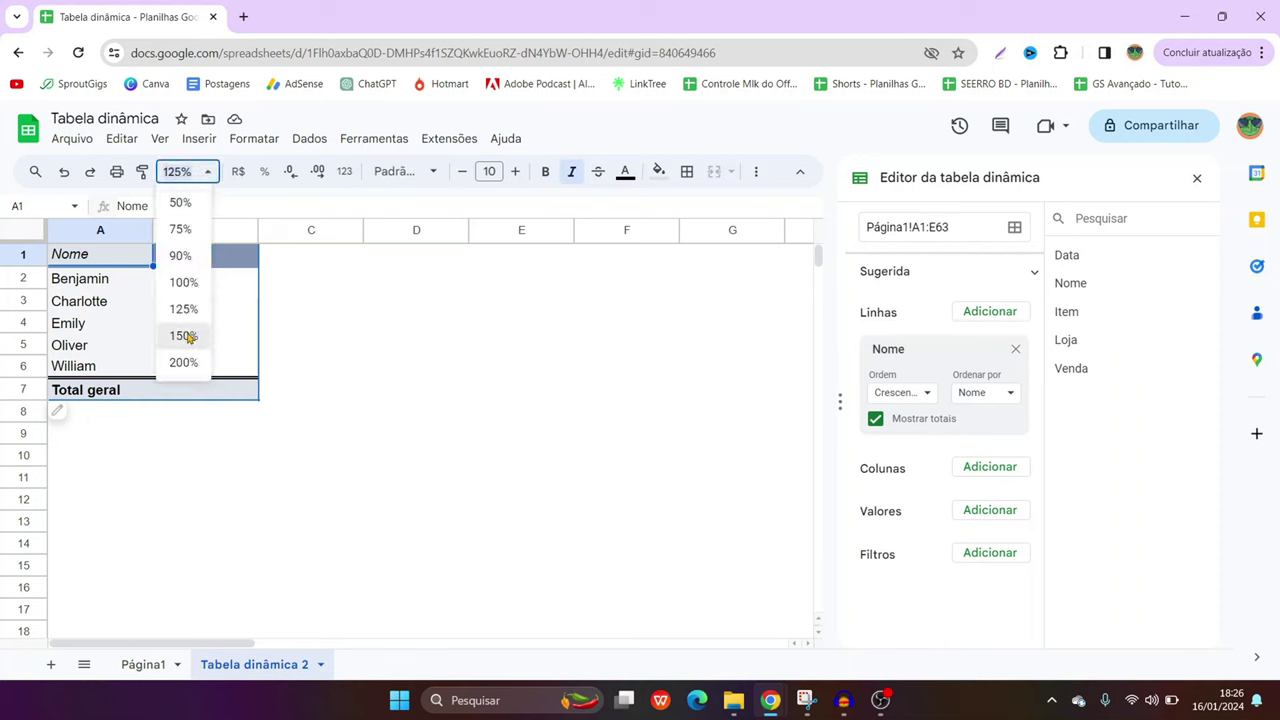
pyautogui.click(187, 340)
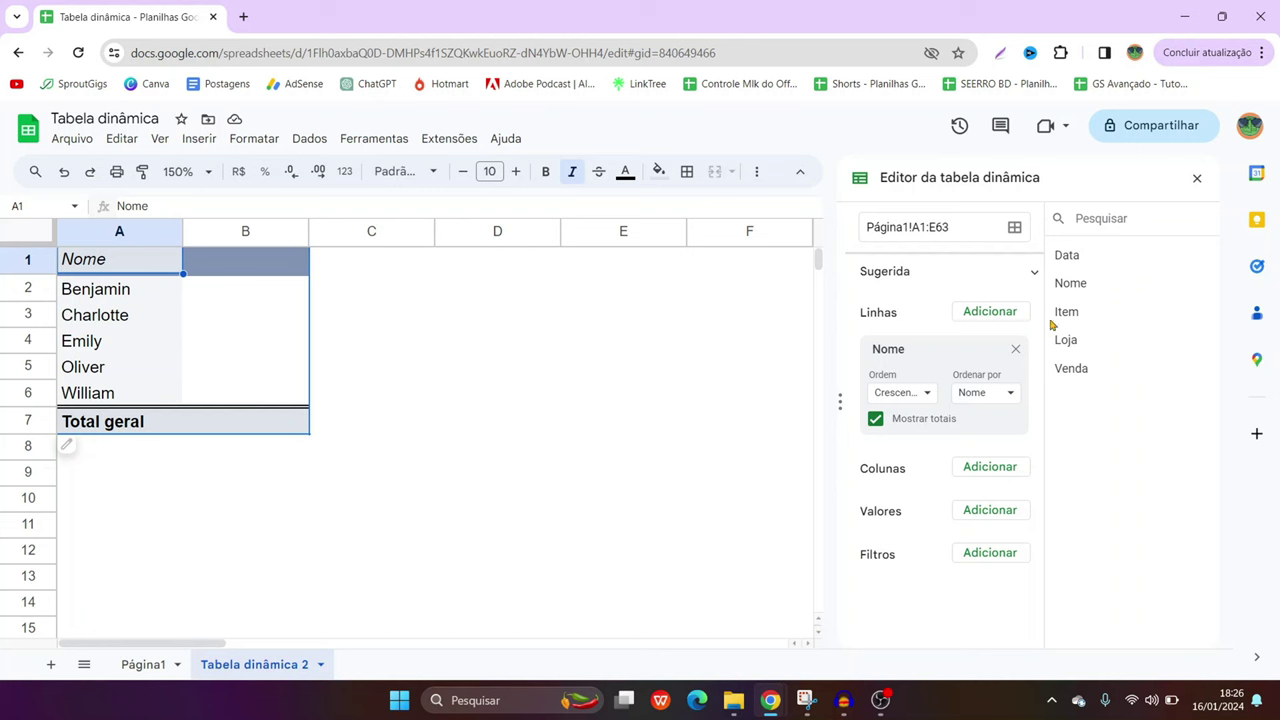
# Add Item as the column field, then look over the names, item headers and empty value area B3:E6
pyautogui.moveTo(1068, 311); pyautogui.dragTo(889, 505)
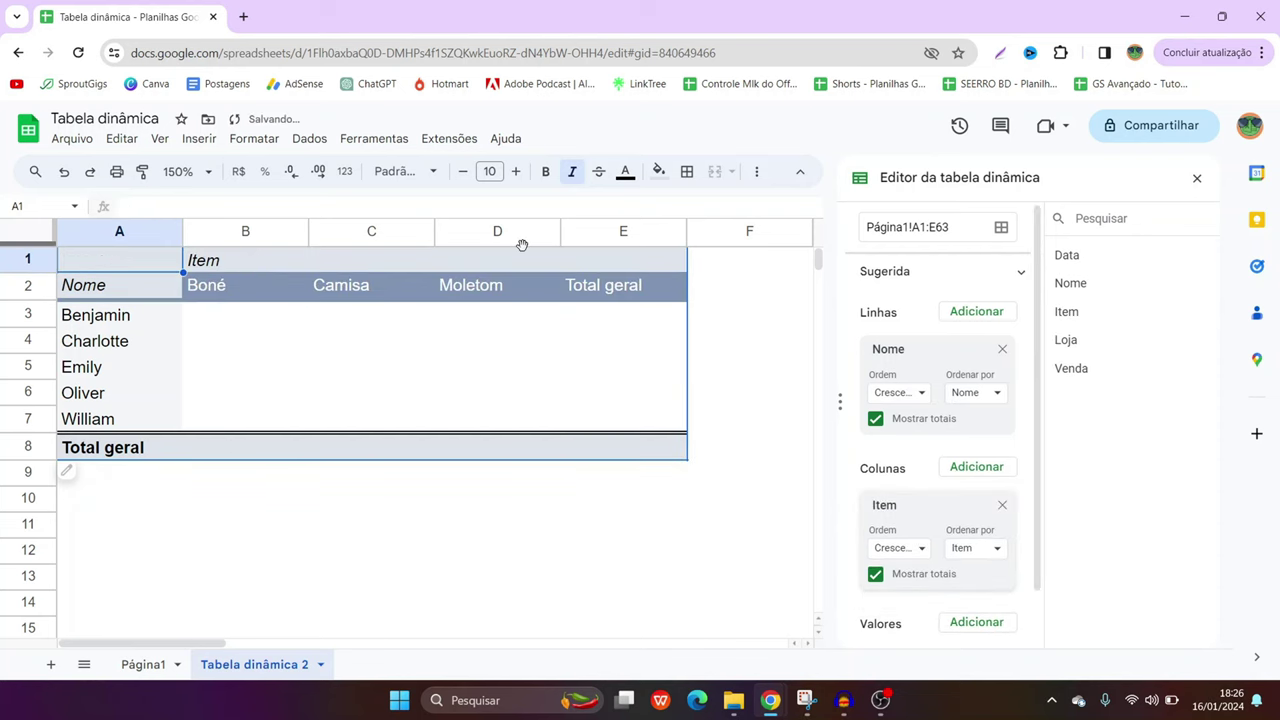
pyautogui.click(374, 379)
pyautogui.moveTo(88, 316); pyautogui.dragTo(90, 420)
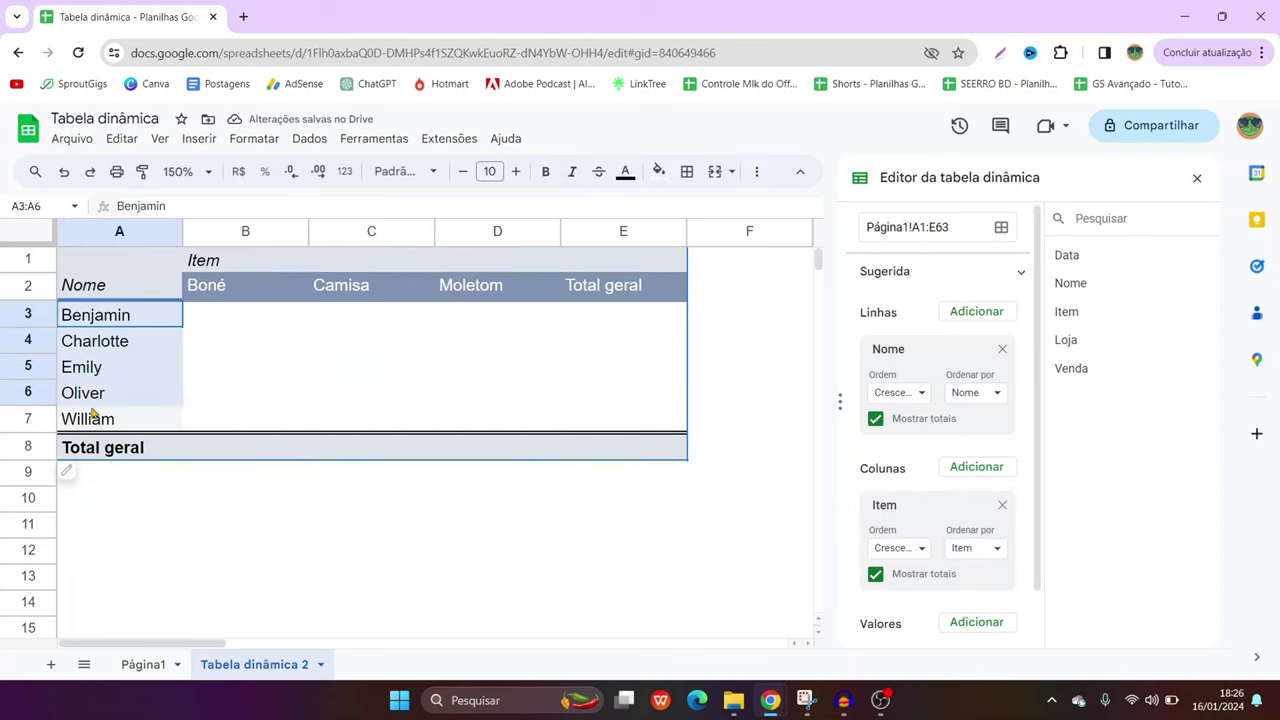
pyautogui.moveTo(251, 288); pyautogui.dragTo(640, 286)
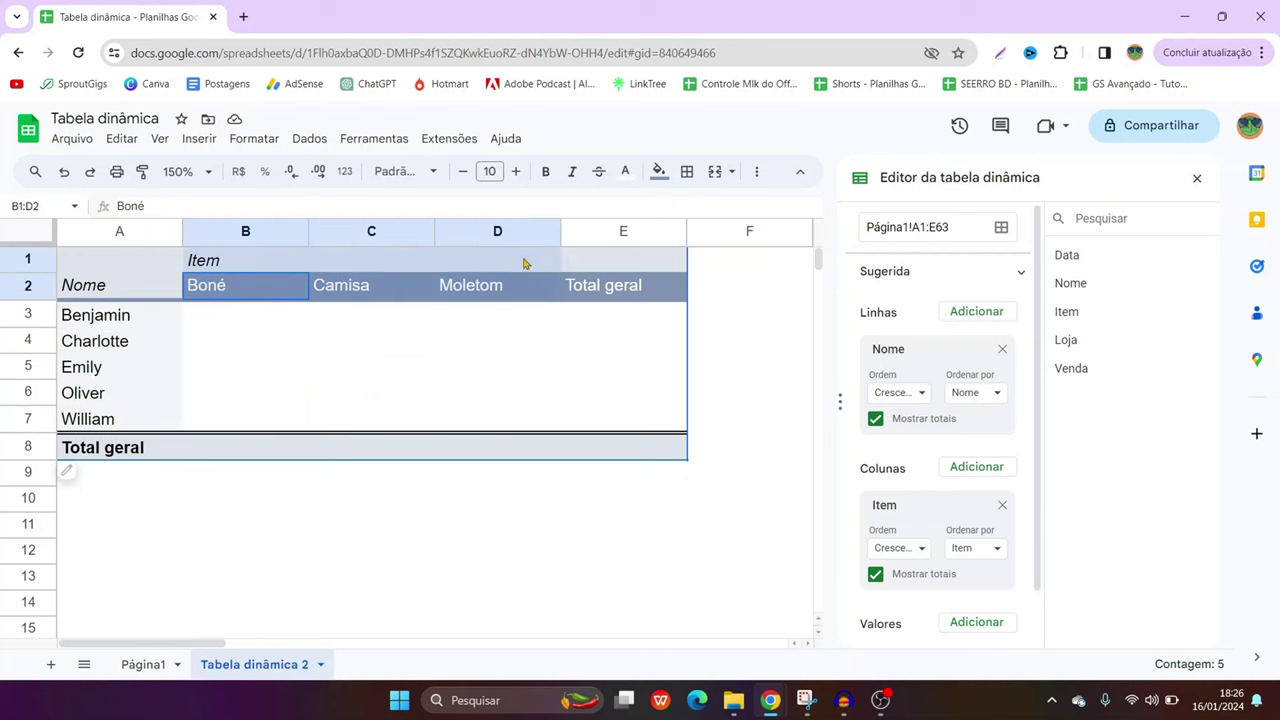
pyautogui.moveTo(252, 330)
pyautogui.mouseDown()
pyautogui.moveTo(622, 394)
pyautogui.moveTo(654, 416)
pyautogui.mouseUp()
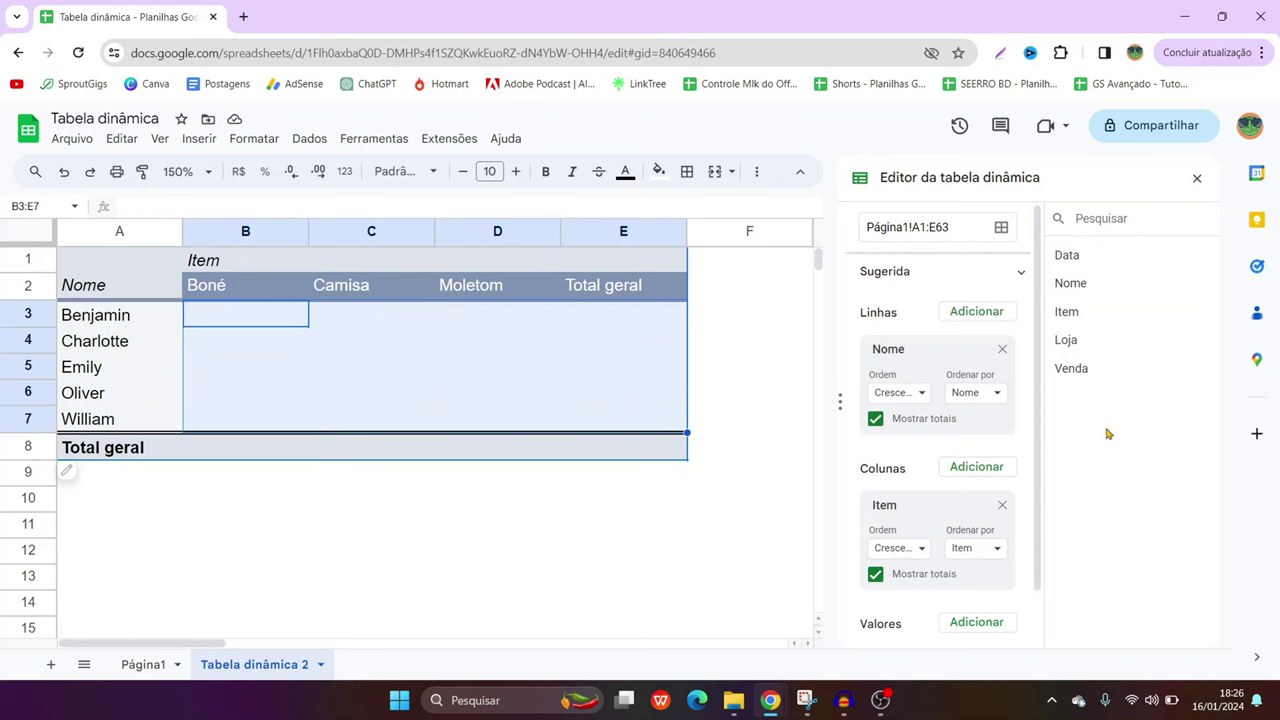
pyautogui.scroll(-1, 955, 447)
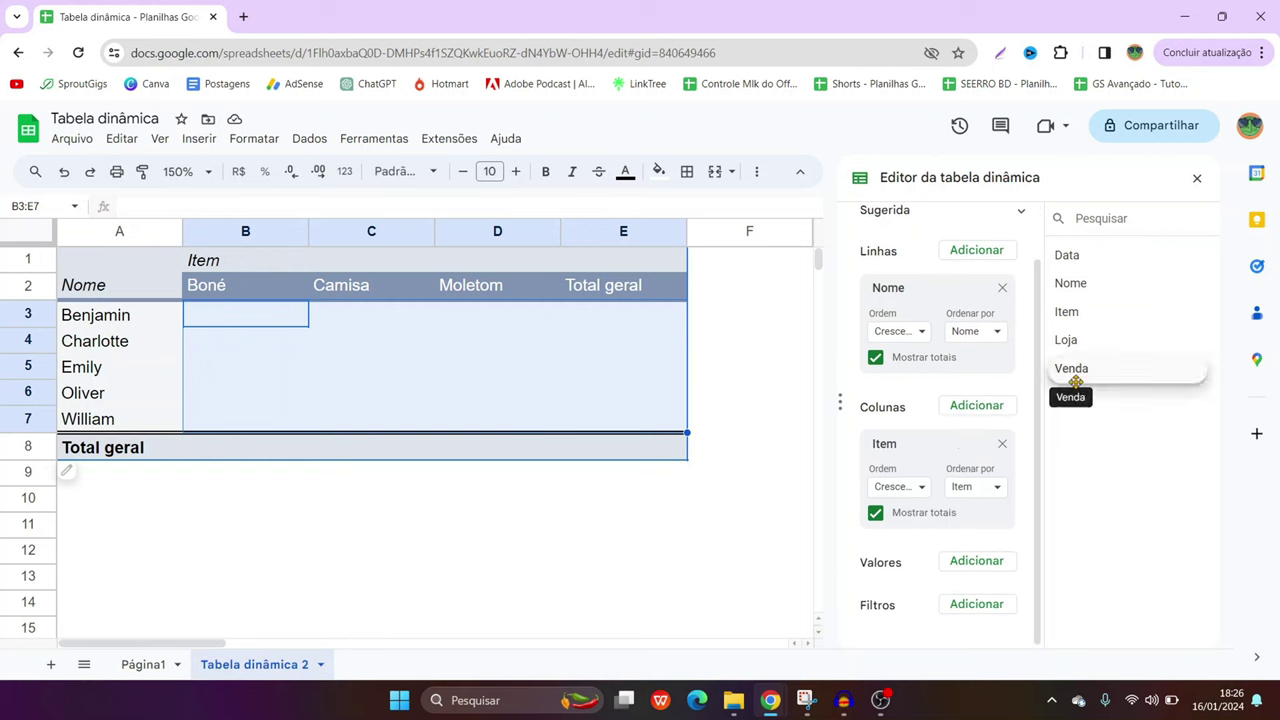
# Add Venda as SUM values and inspect Benjamin's Boné, Camisa, Moletom and total sales
pyautogui.moveTo(1070, 370)
pyautogui.mouseDown()
pyautogui.moveTo(968, 560)
pyautogui.moveTo(886, 570)
pyautogui.mouseUp()
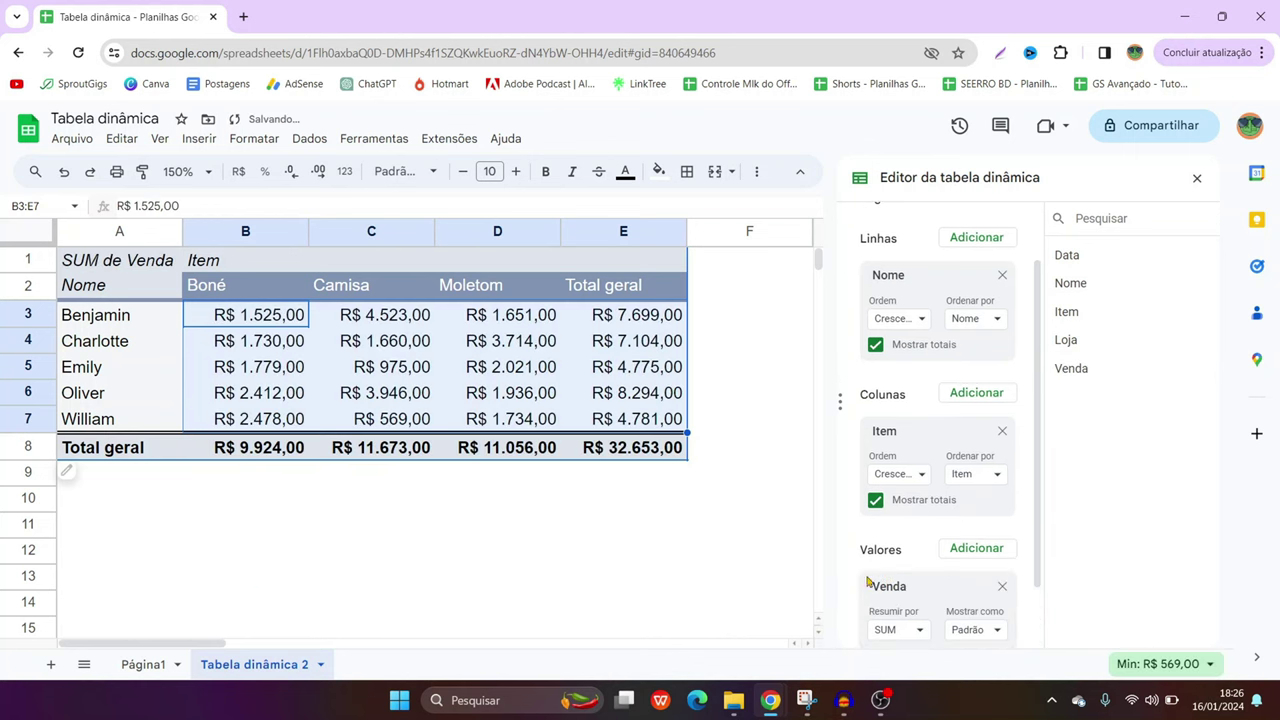
pyautogui.click(269, 560)
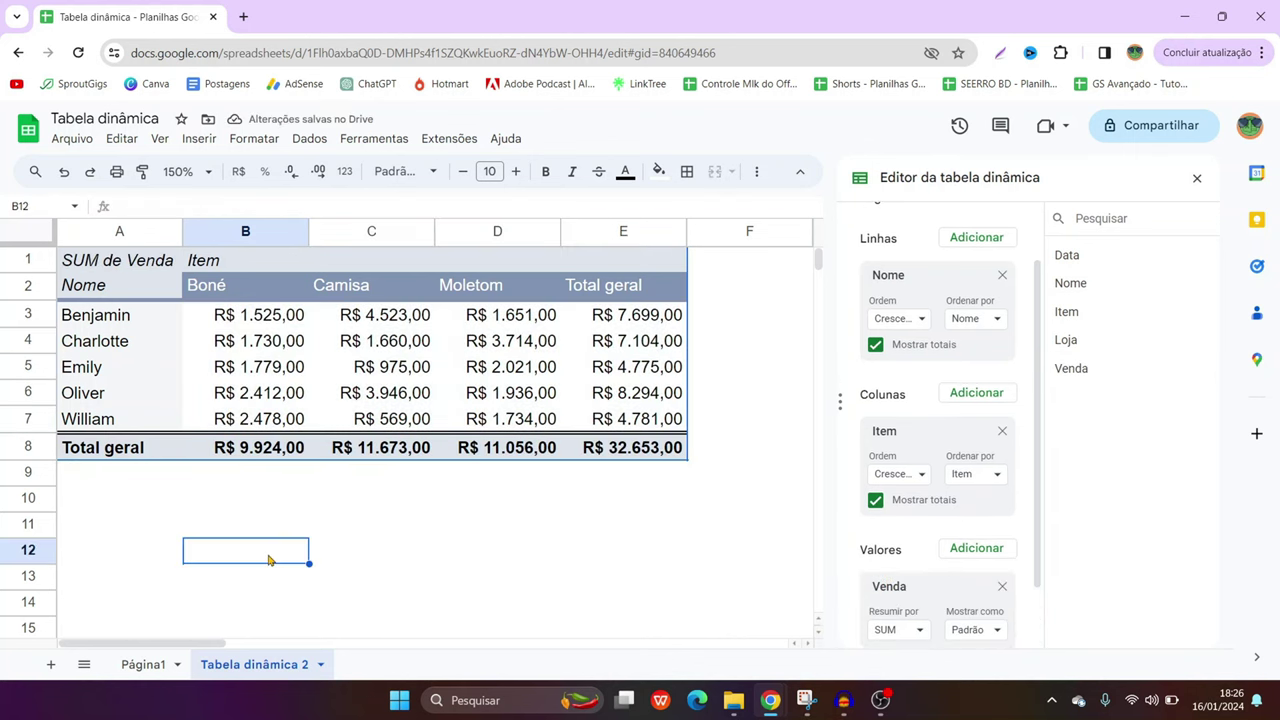
pyautogui.click(110, 322)
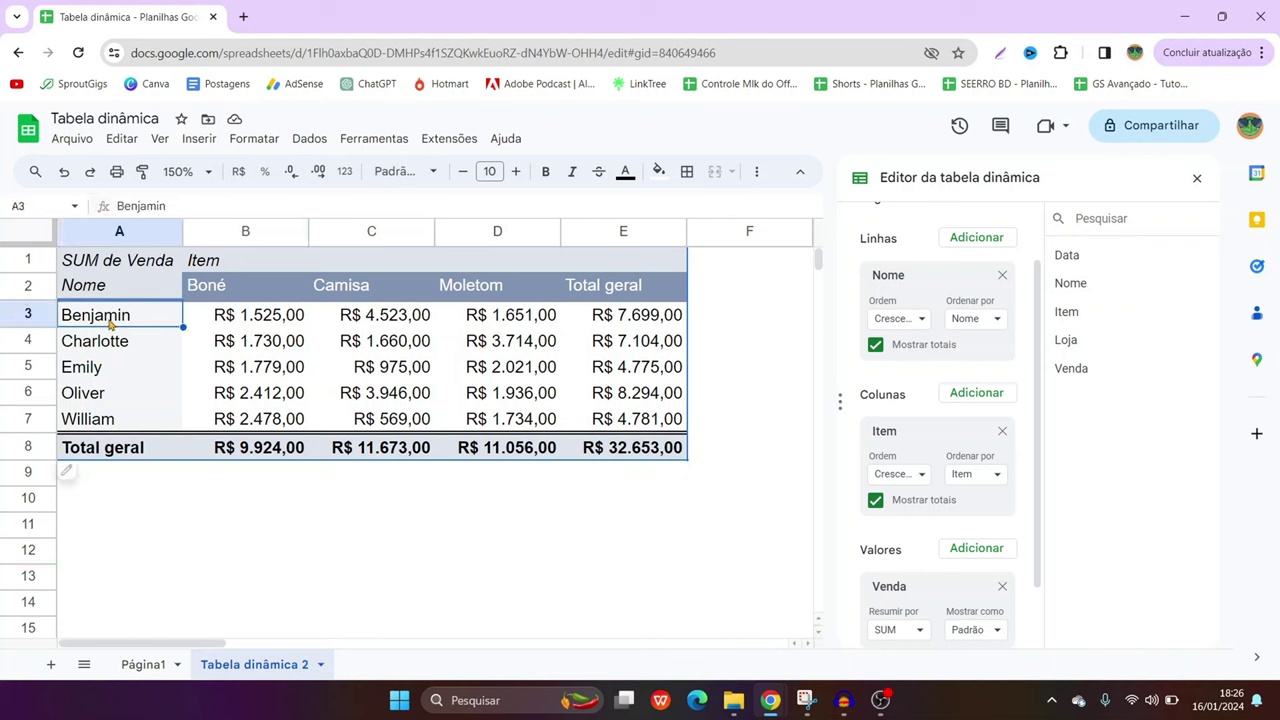
pyautogui.click(266, 322)
pyautogui.click(372, 320)
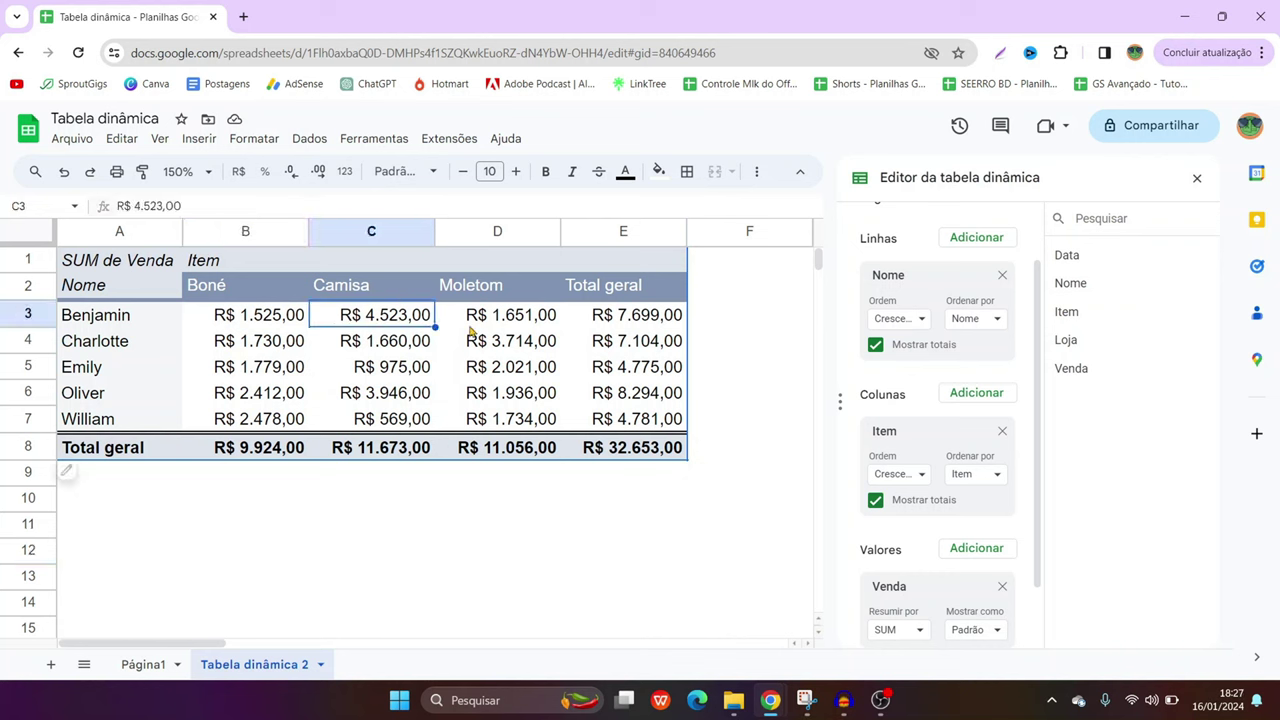
pyautogui.click(505, 327)
pyautogui.click(596, 318)
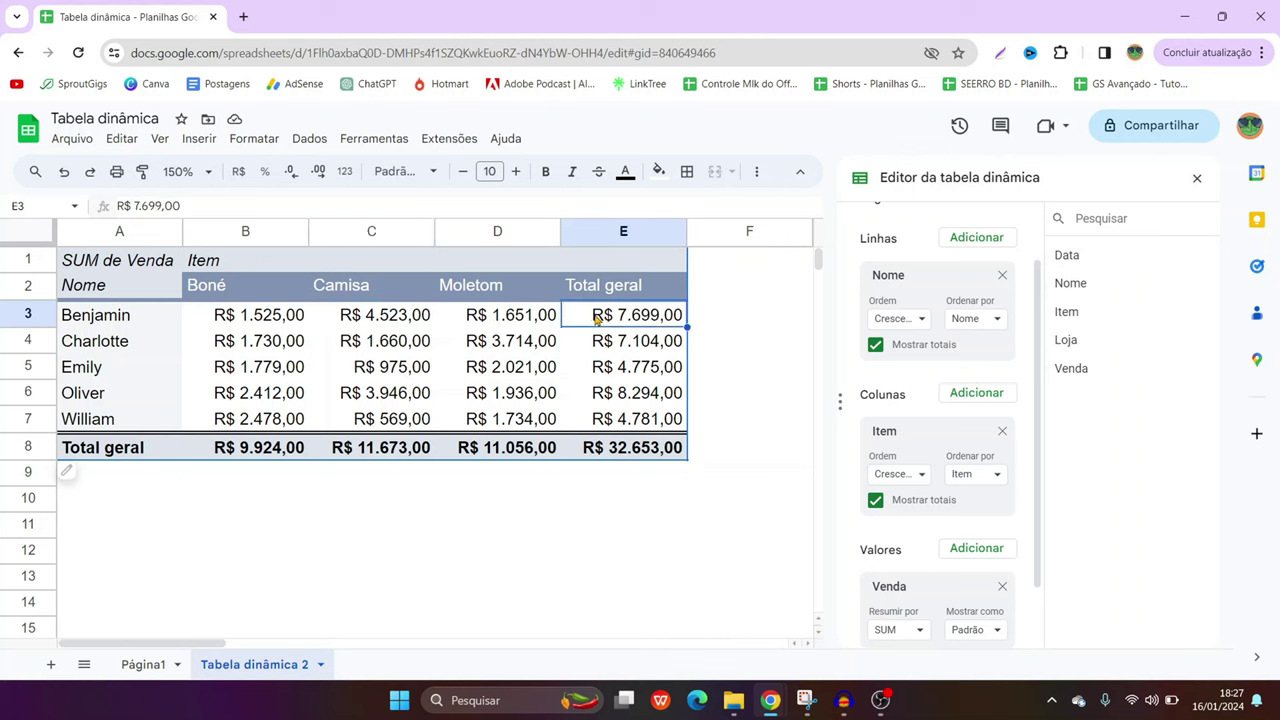
# Check the other name rows, the Total geral row, column totals and the R$ 32.653,00 grand total
pyautogui.click(123, 341)
pyautogui.click(108, 366)
pyautogui.click(101, 394)
pyautogui.click(110, 420)
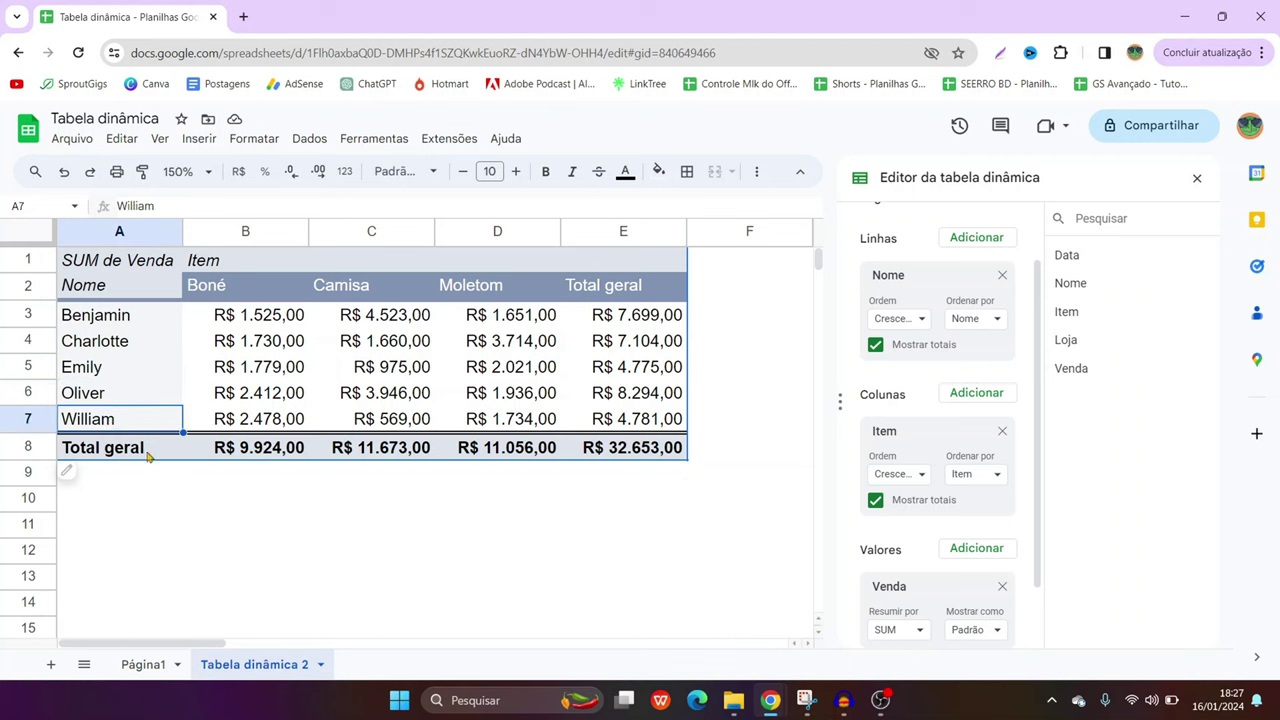
pyautogui.moveTo(147, 456); pyautogui.dragTo(610, 460)
pyautogui.click(282, 508)
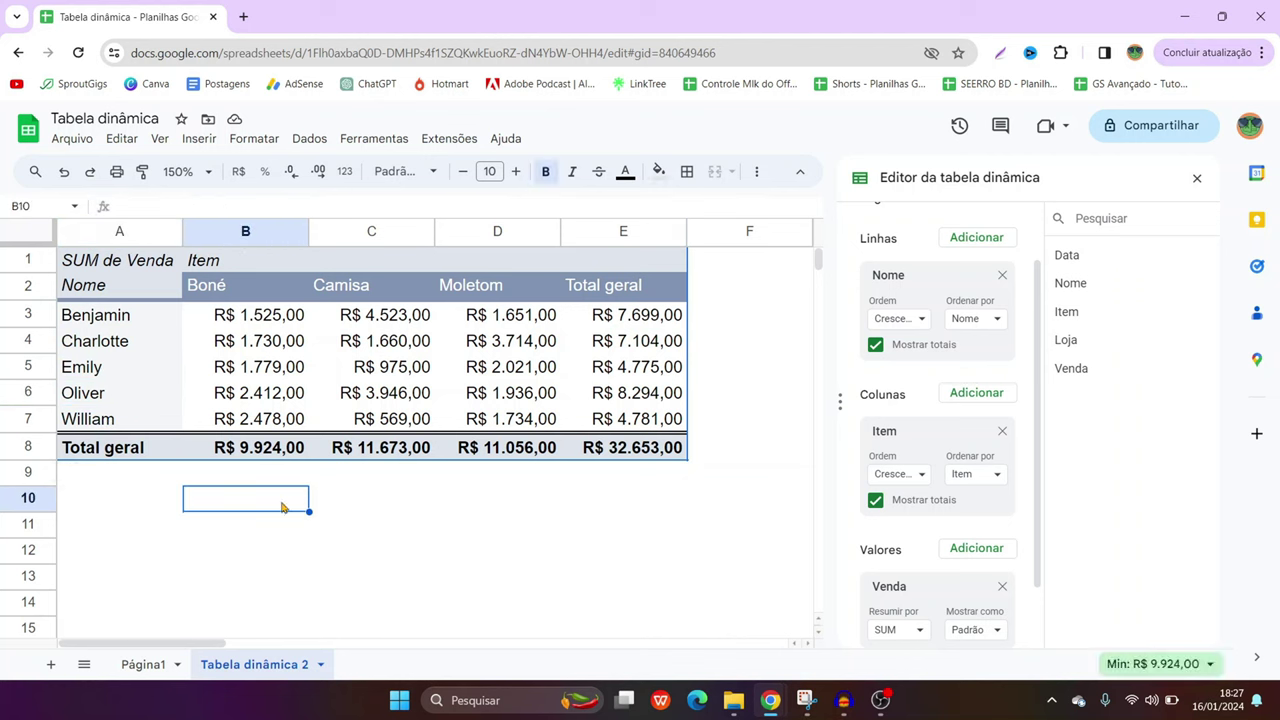
pyautogui.moveTo(241, 311); pyautogui.dragTo(252, 421)
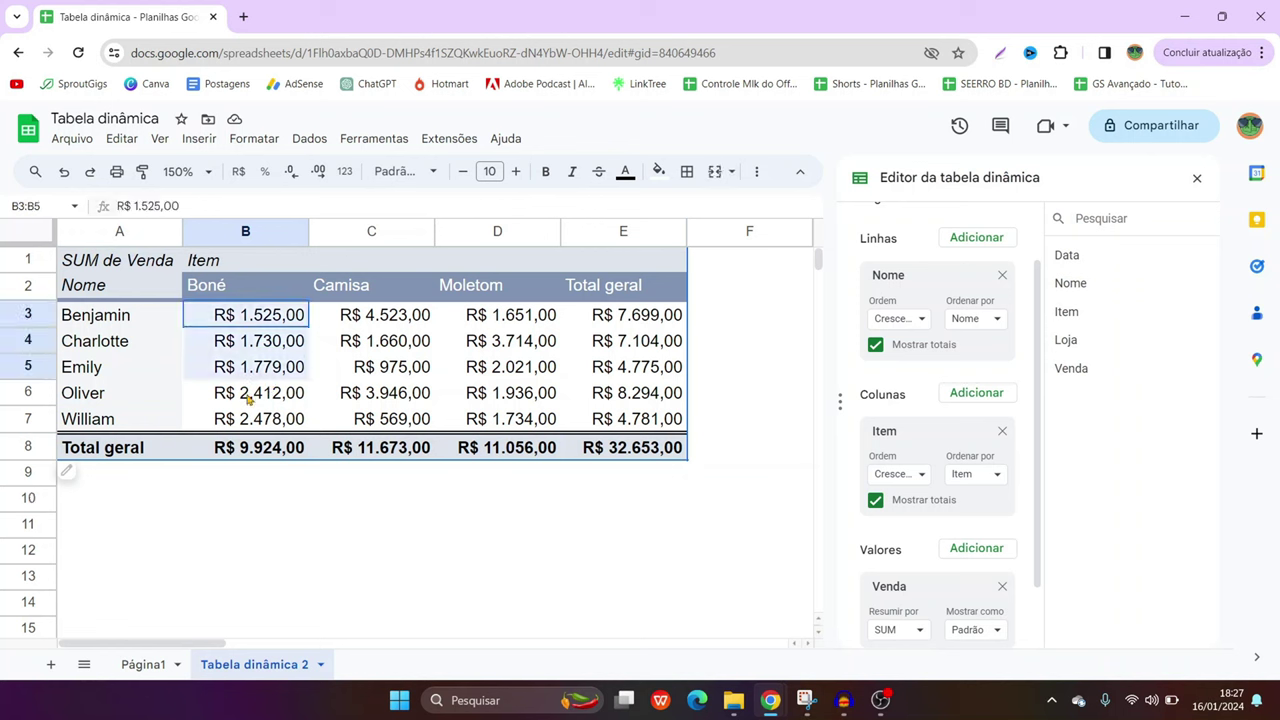
pyautogui.moveTo(395, 322); pyautogui.dragTo(394, 416)
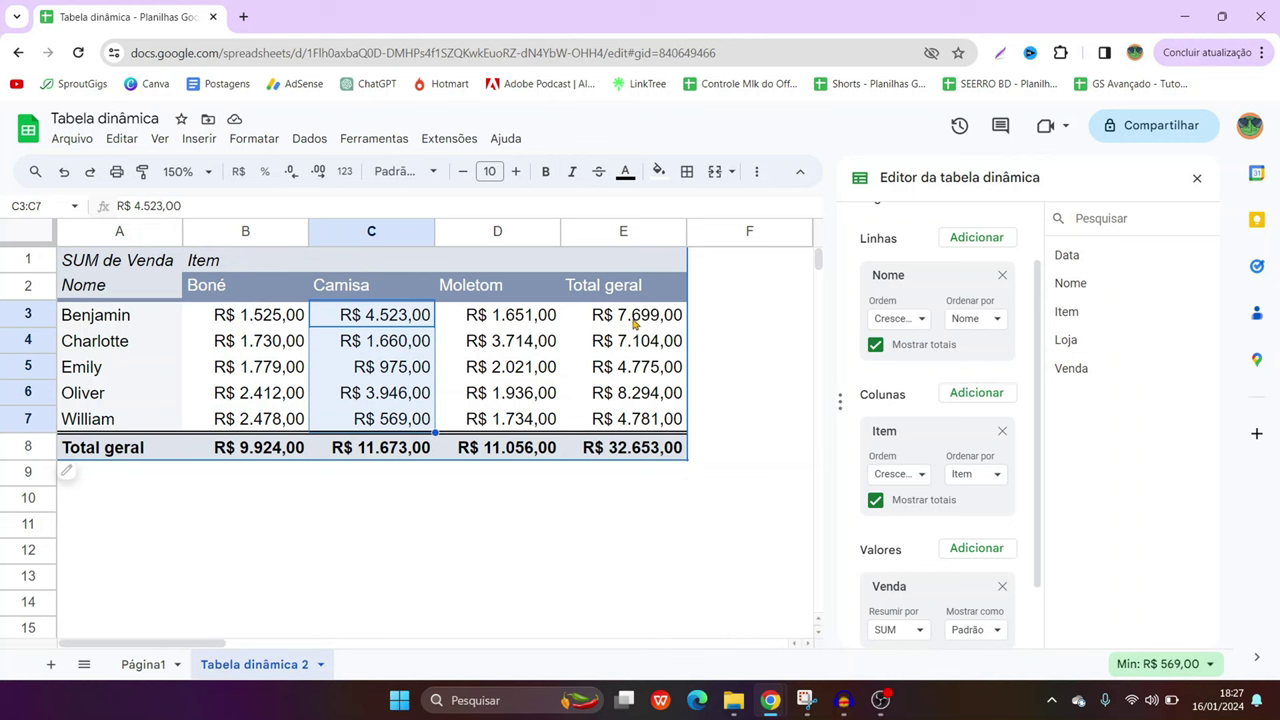
pyautogui.moveTo(633, 322); pyautogui.dragTo(623, 418)
pyautogui.click(630, 450)
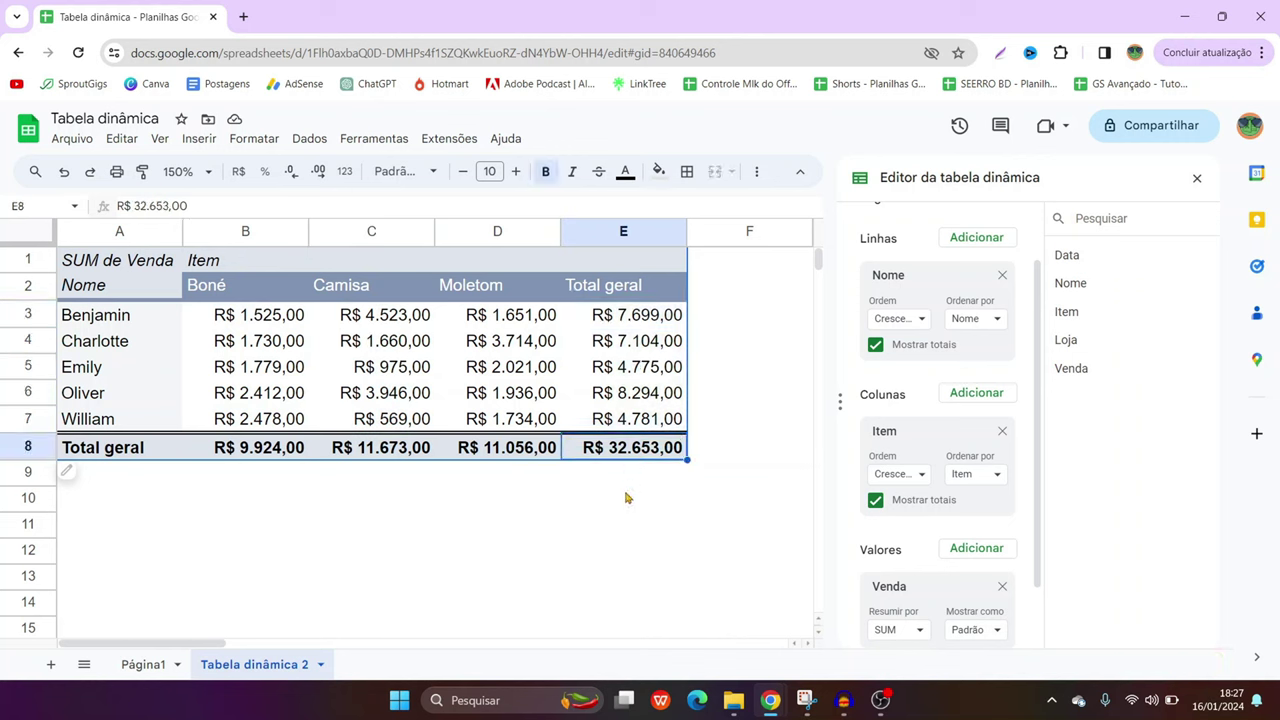
# Verify on Página1 that Venda E2:E63 sums to R$ 32.653,00, then return to Tabela dinâmica 2
pyautogui.click(158, 664)
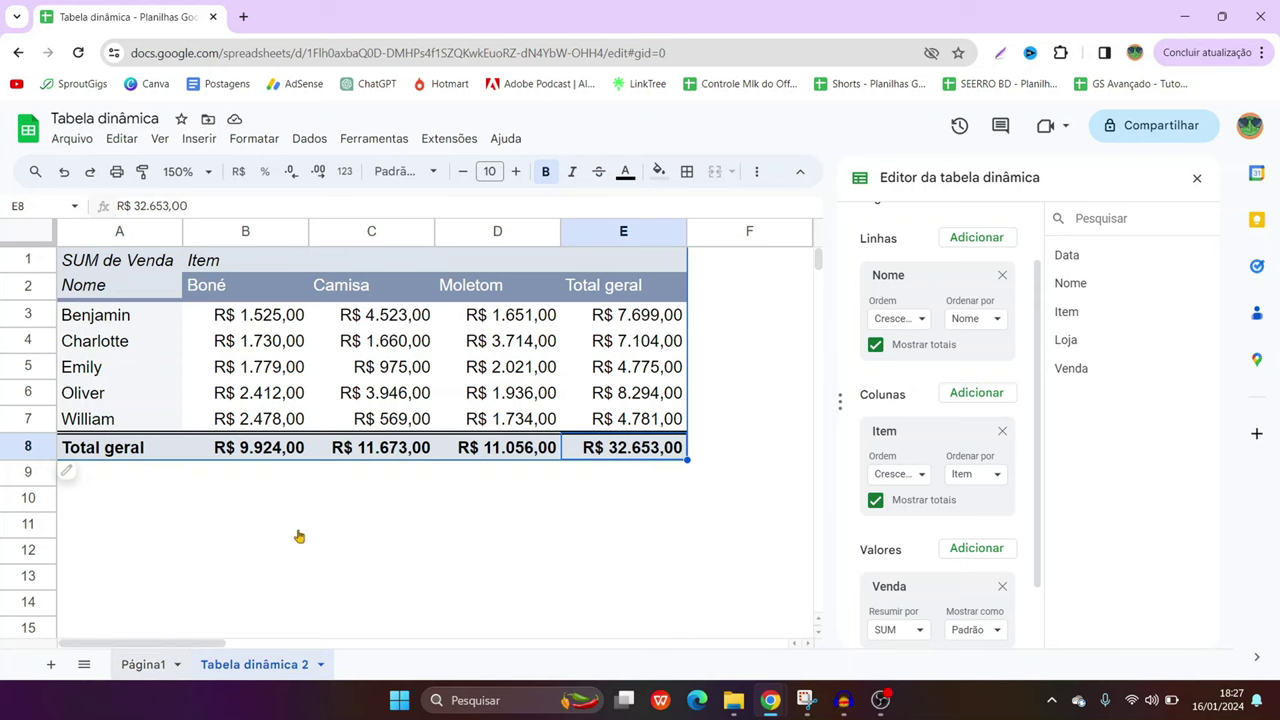
pyautogui.click(731, 341)
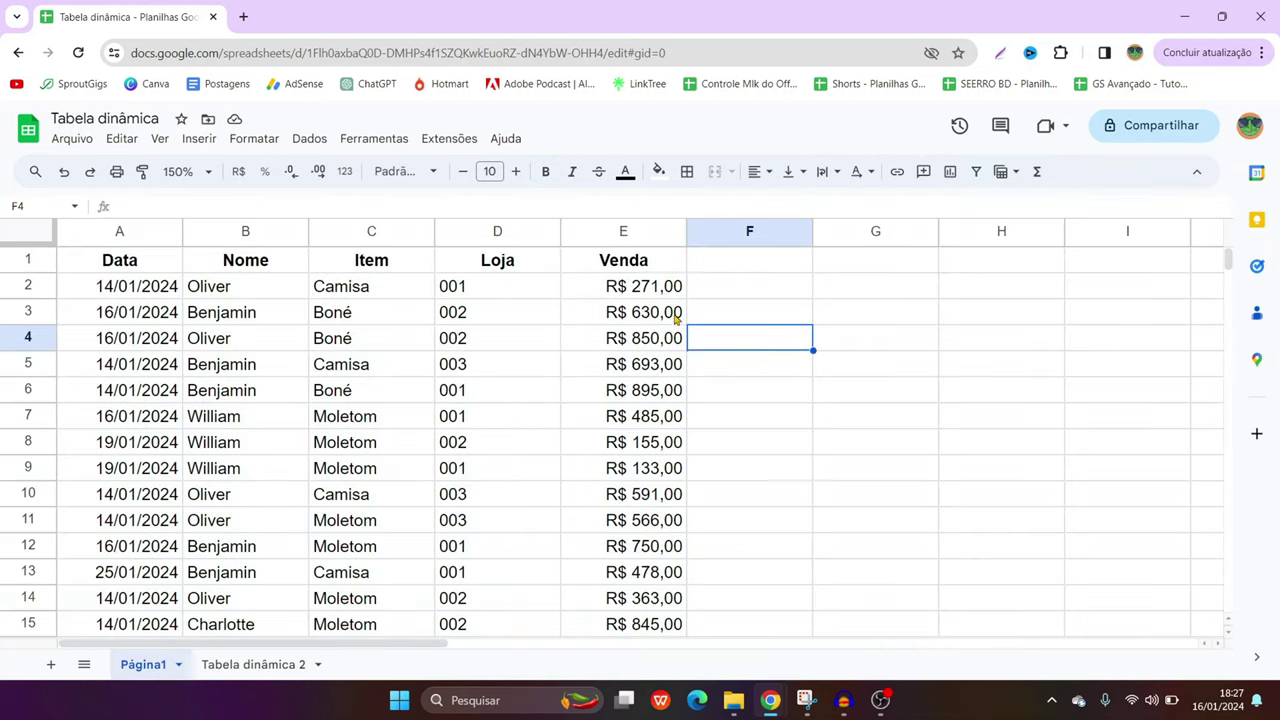
pyautogui.click(650, 288)
pyautogui.hotkey('ctrl', 'shift', 'Down')
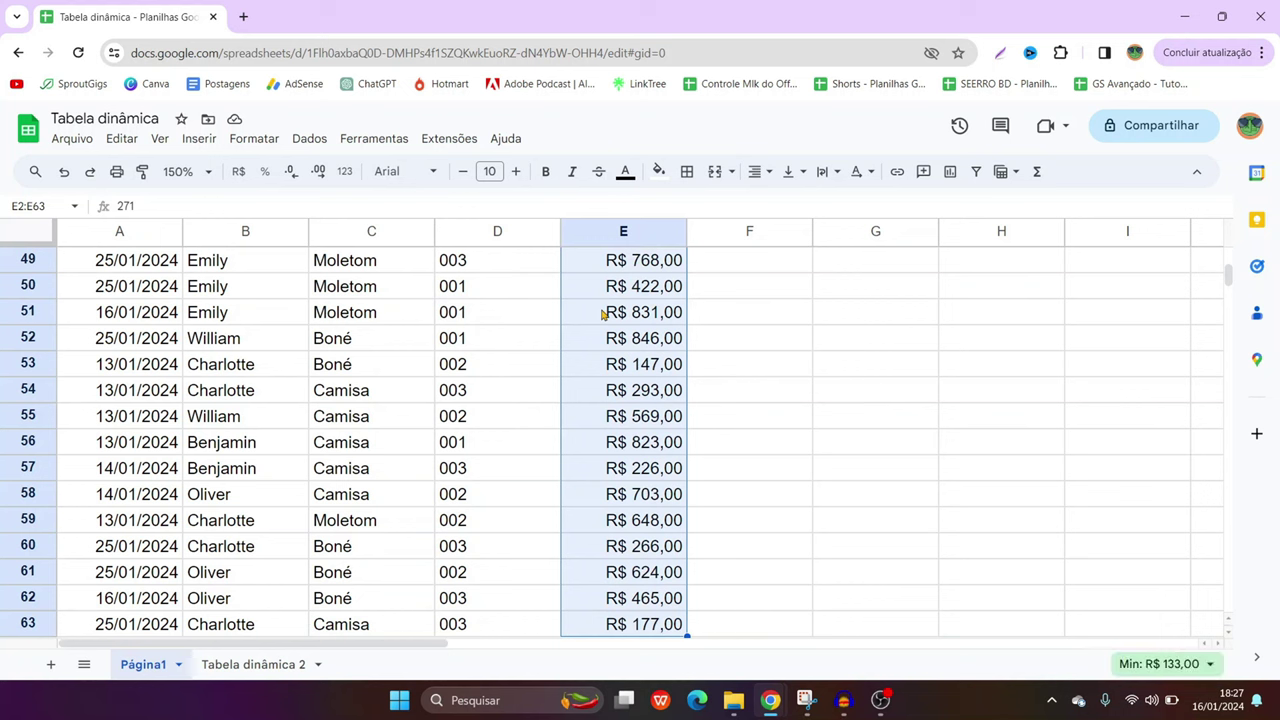
pyautogui.click(1170, 664)
pyautogui.click(1152, 538)
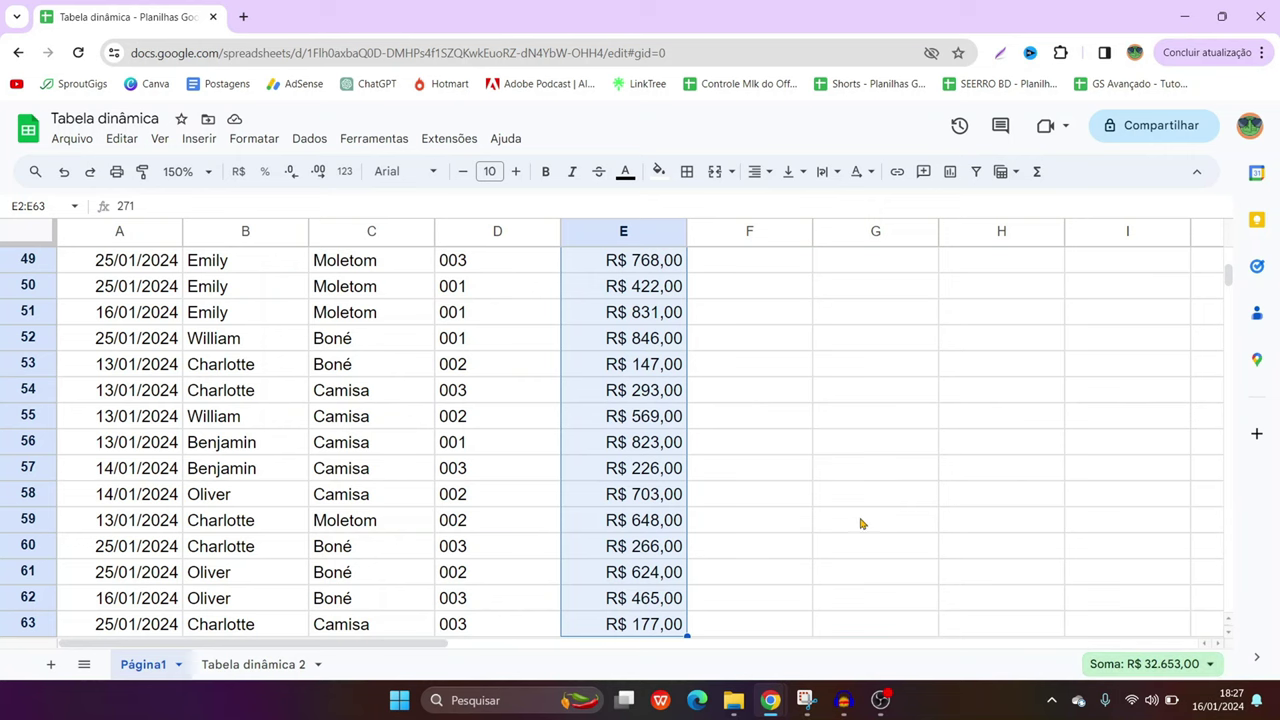
pyautogui.scroll(8, 845, 505)
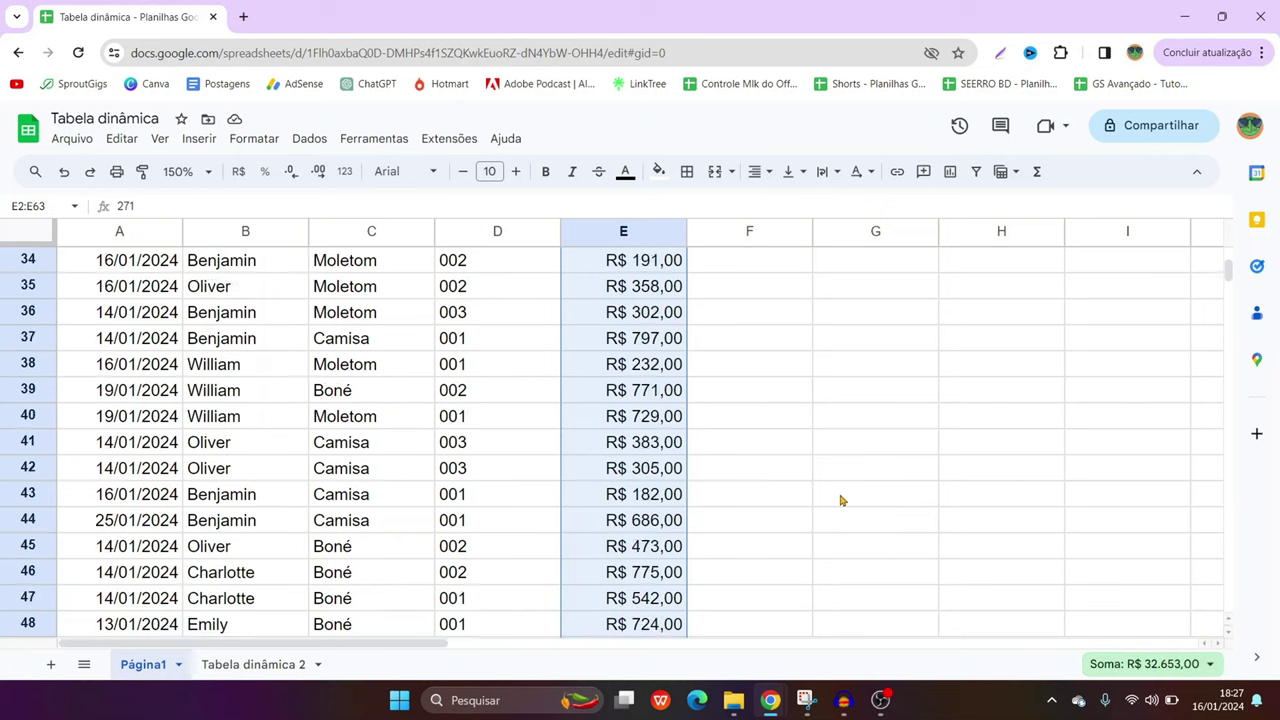
pyautogui.click(235, 666)
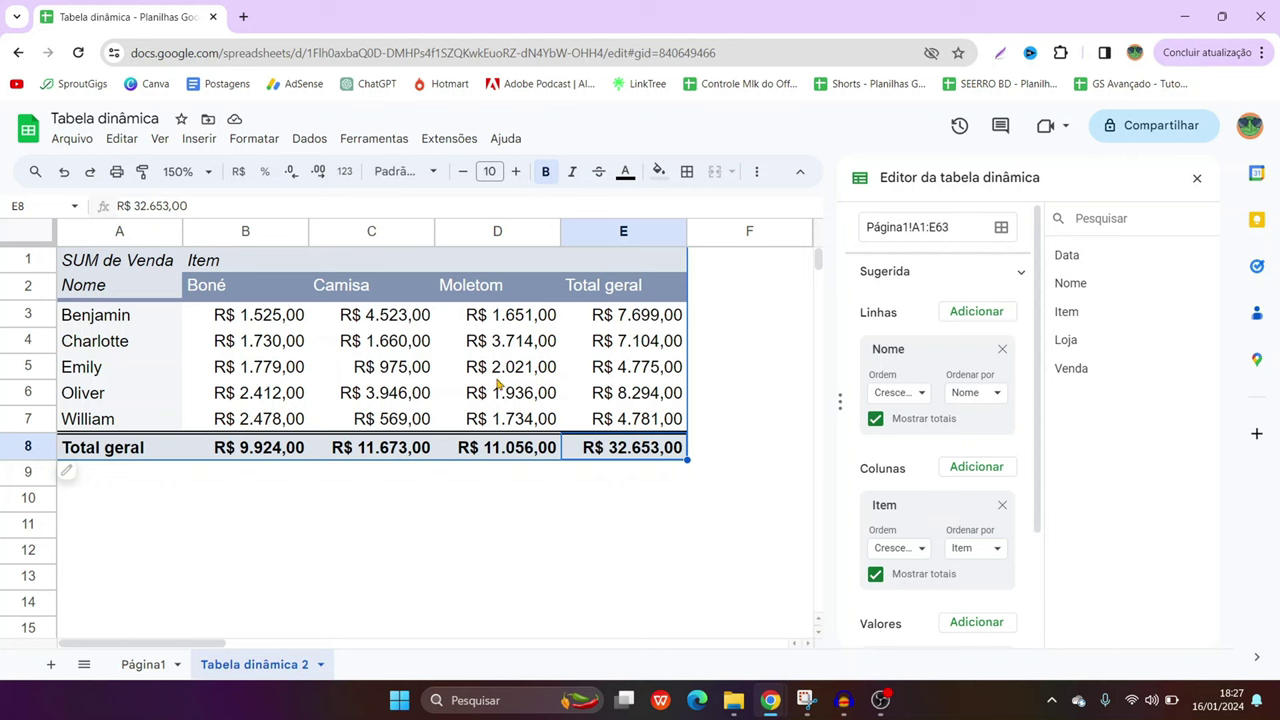
# Summarise Venda by COUNT, totalling 62, and inspect Benjamin's Boné, Camisa and Moletom counts
pyautogui.scroll(-2, 908, 432)
pyautogui.scroll(-2, 920, 498)
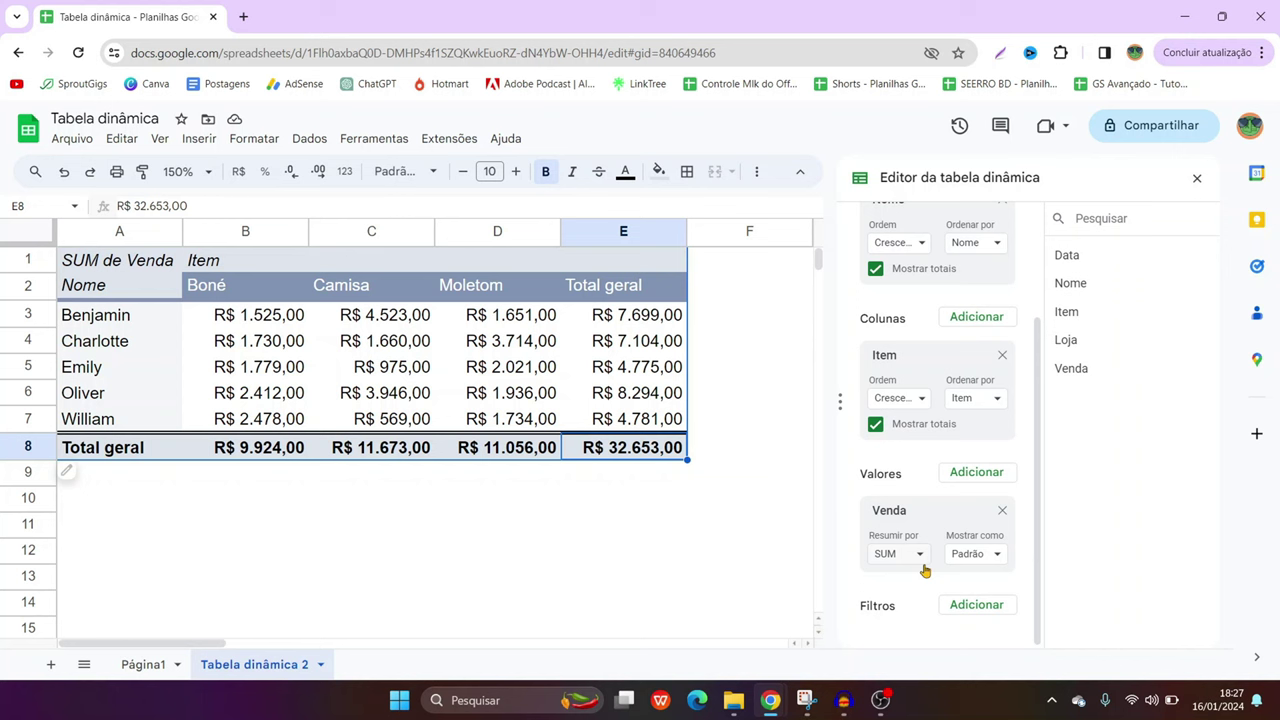
pyautogui.click(907, 562)
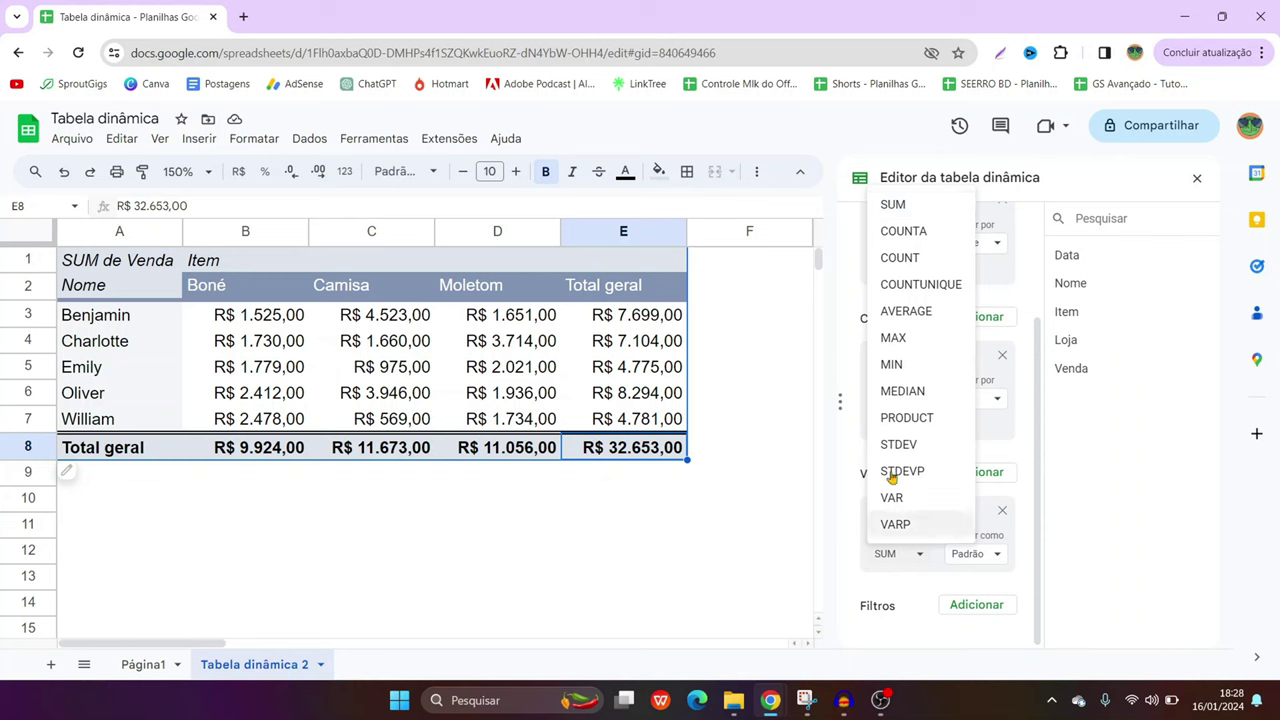
pyautogui.click(915, 259)
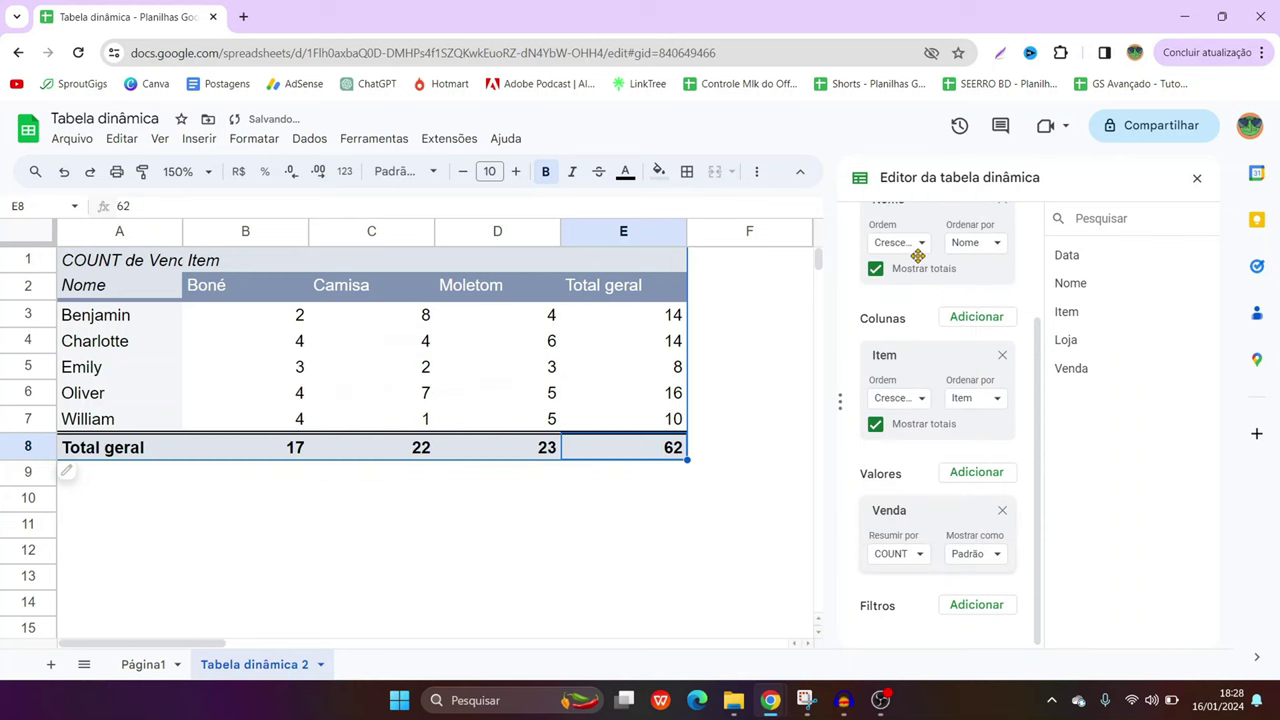
pyautogui.click(420, 505)
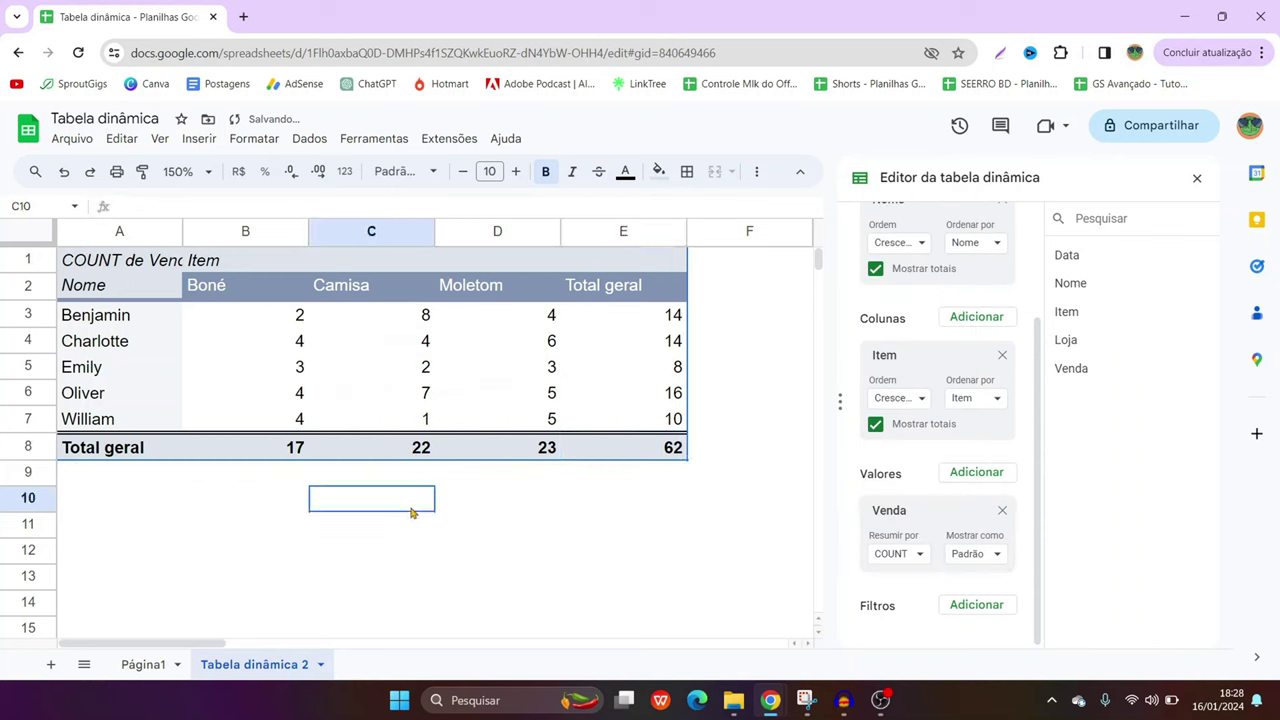
pyautogui.click(279, 318)
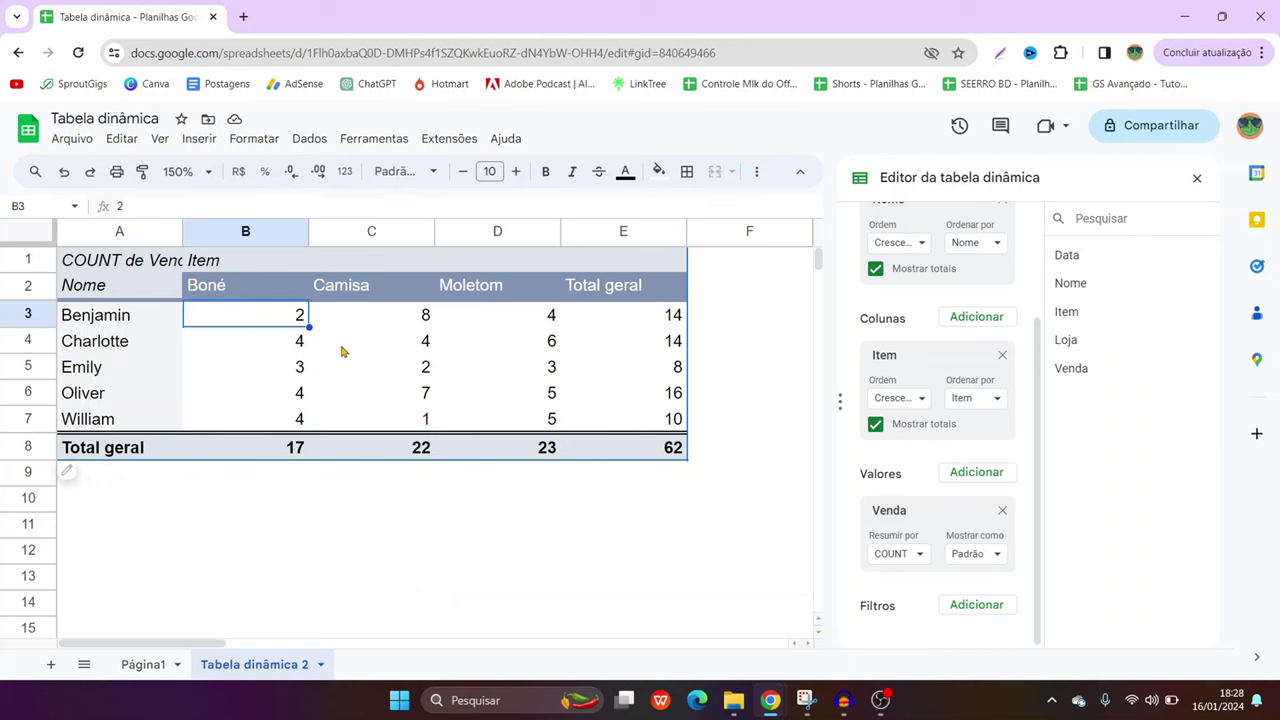
pyautogui.click(409, 322)
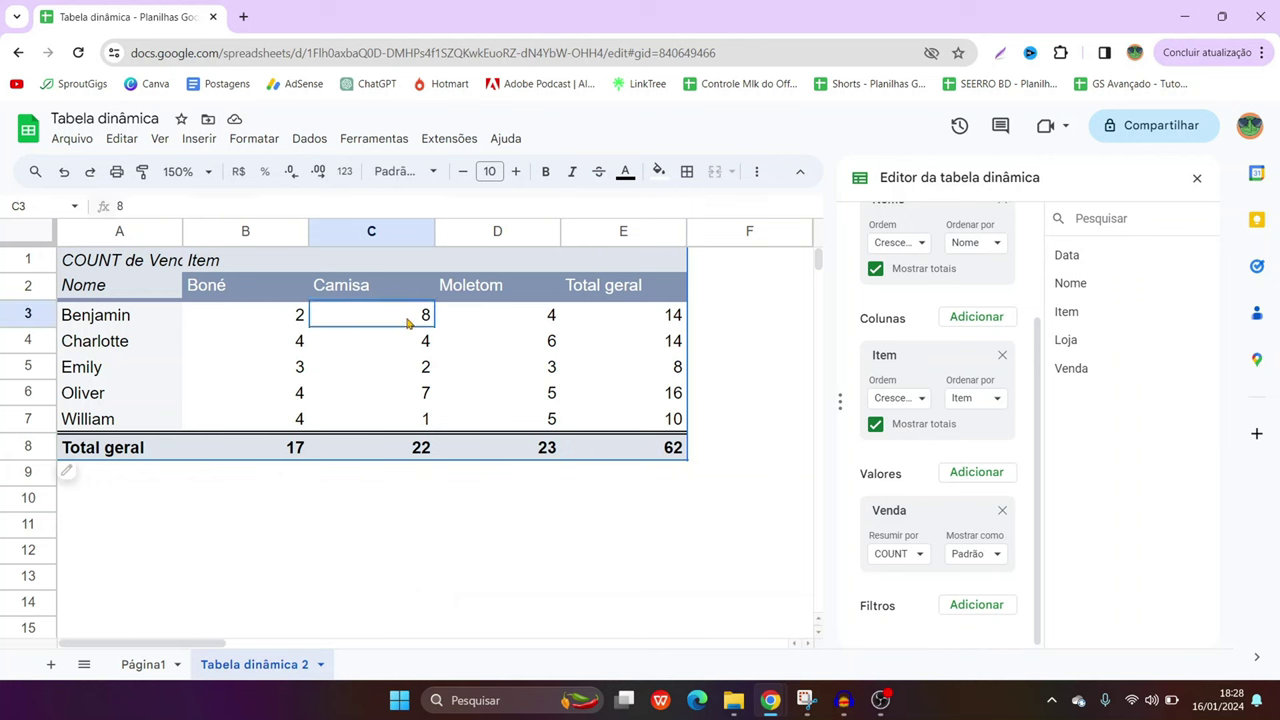
pyautogui.click(531, 322)
pyautogui.click(900, 565)
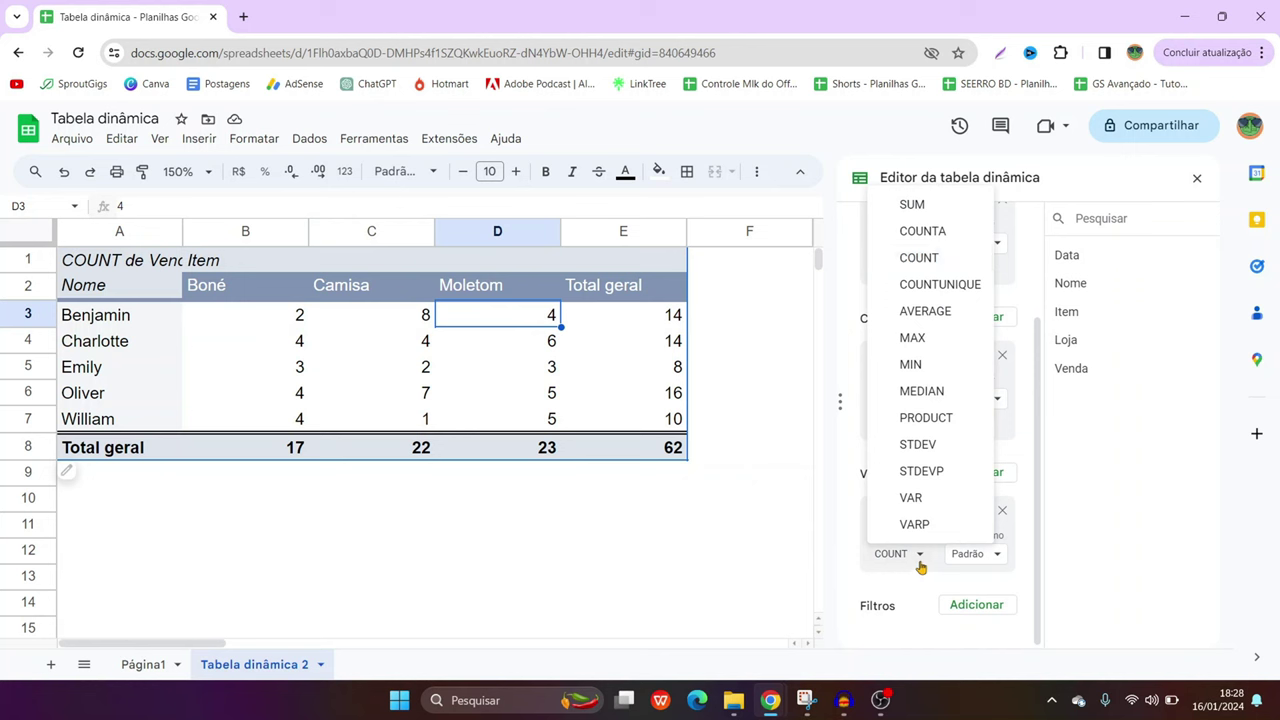
# Switch Venda's summary from COUNT back to SUM, restoring the R$ 32.653,00 total
pyautogui.click(918, 562)
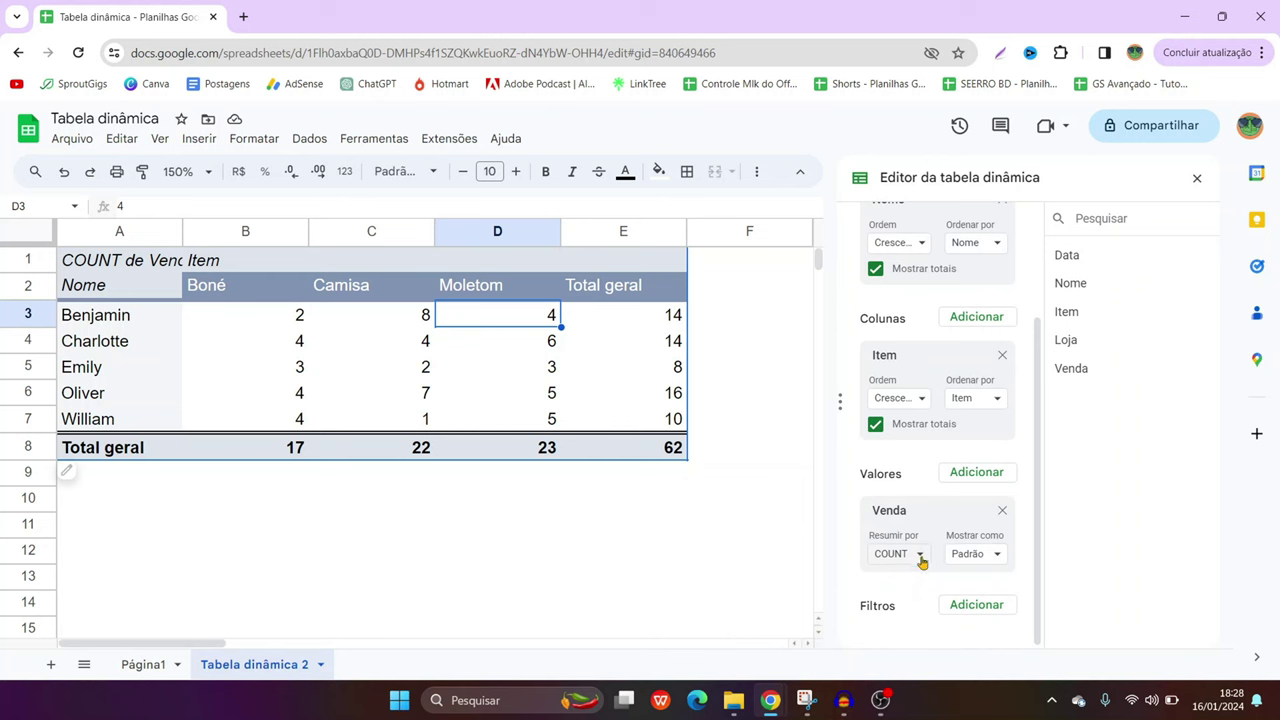
pyautogui.click(918, 560)
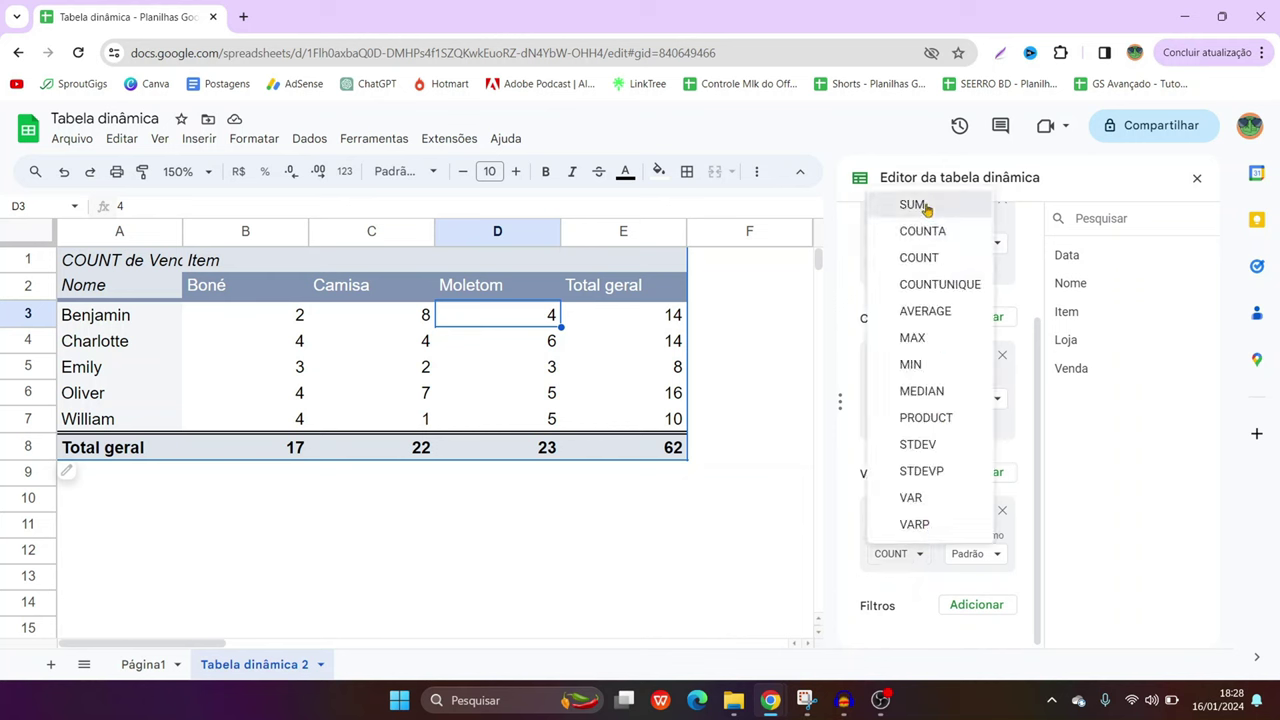
pyautogui.click(927, 207)
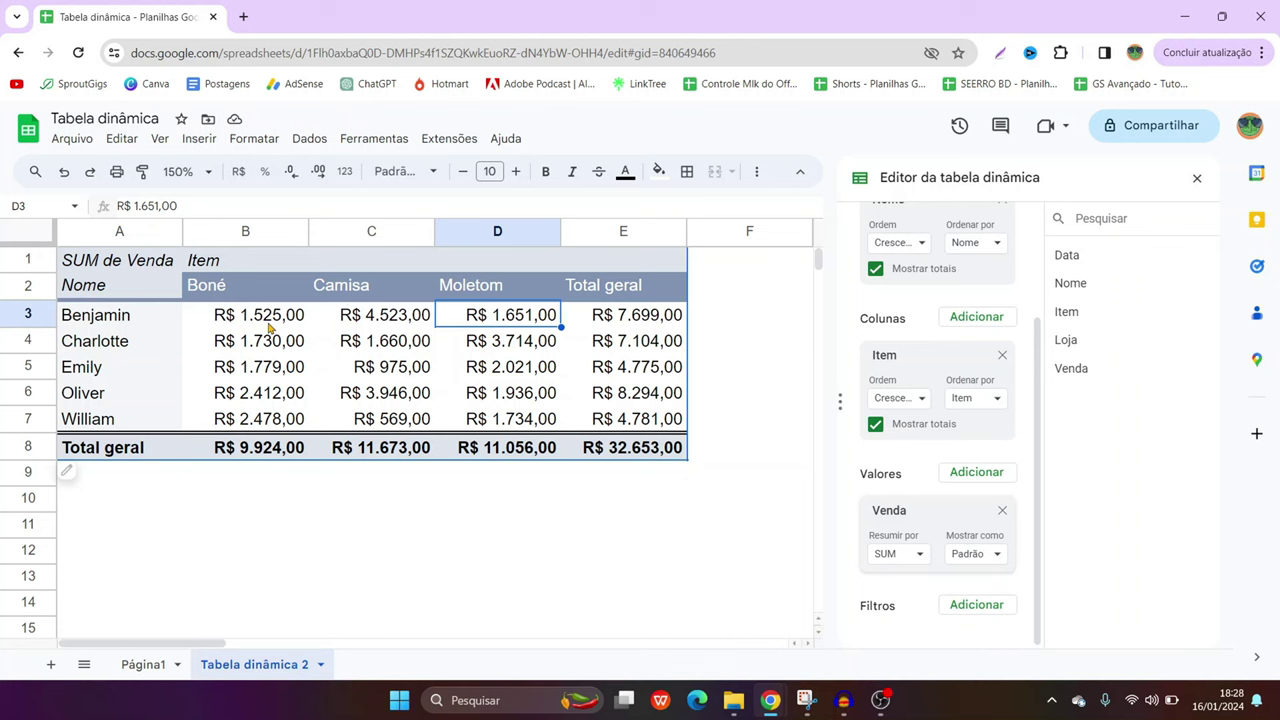
pyautogui.scroll(3, 880, 368)
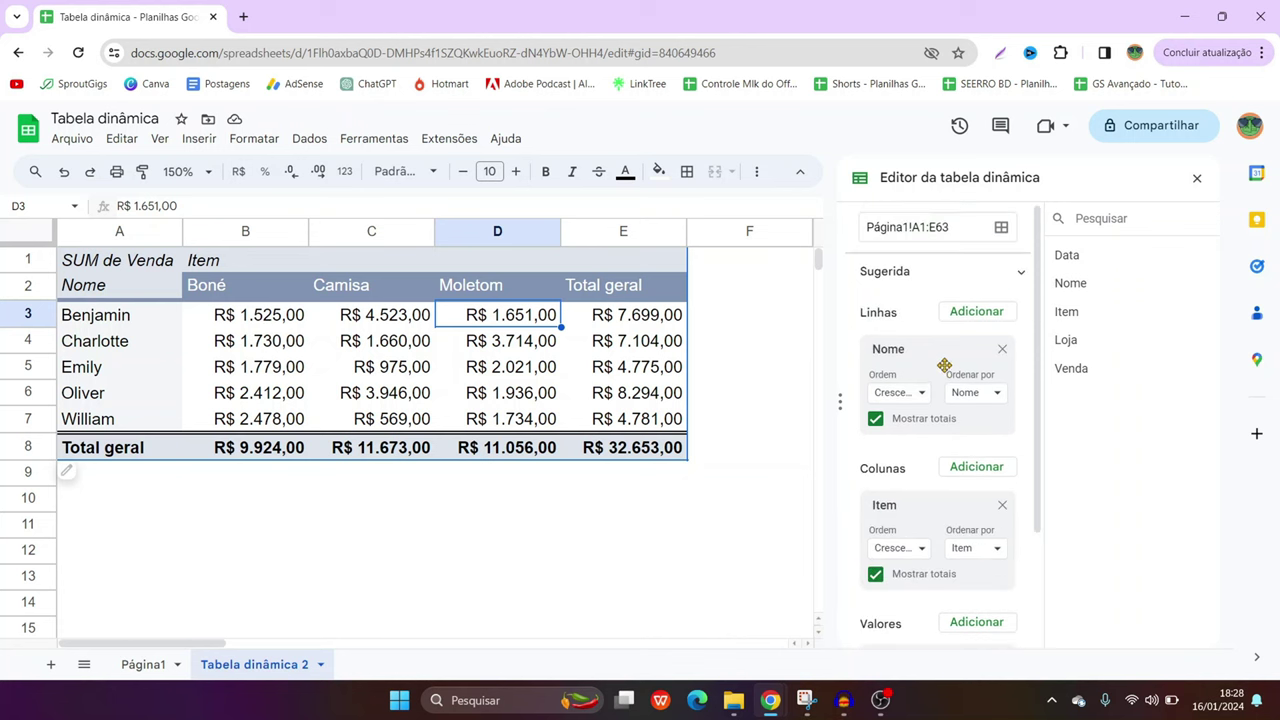
pyautogui.scroll(-3, 945, 364)
pyautogui.scroll(2, 945, 364)
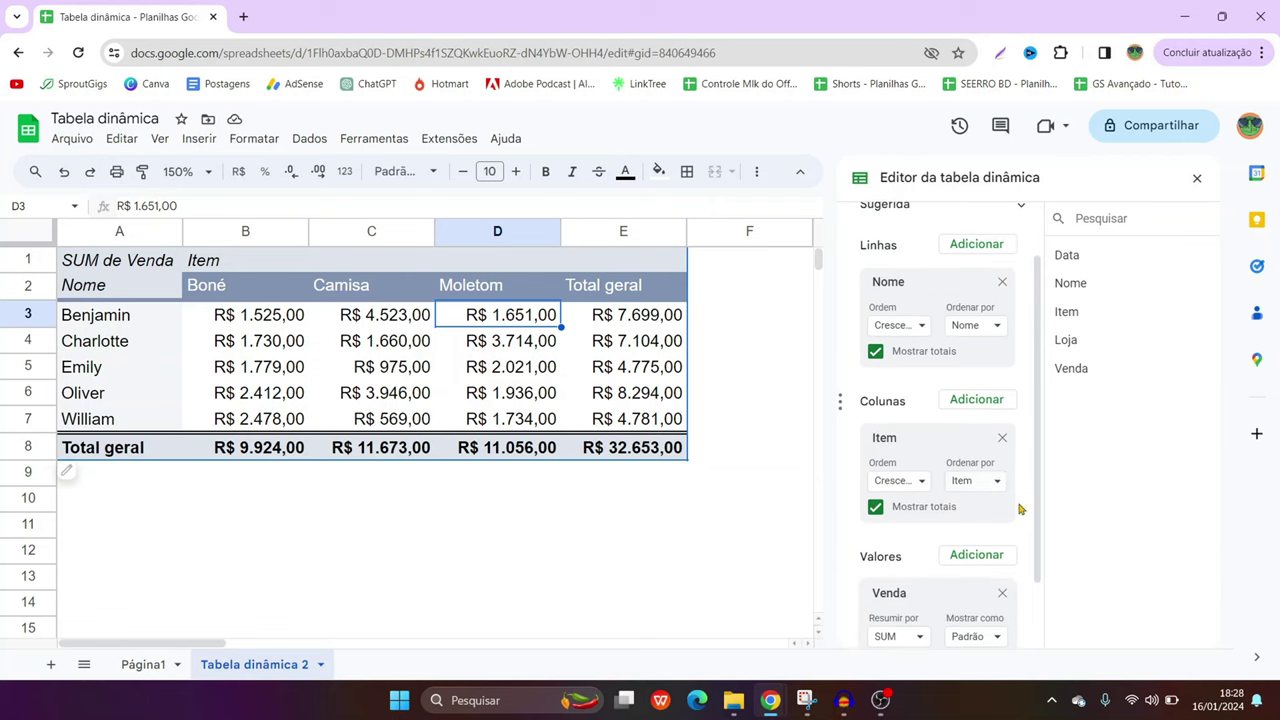
pyautogui.click(1003, 440)
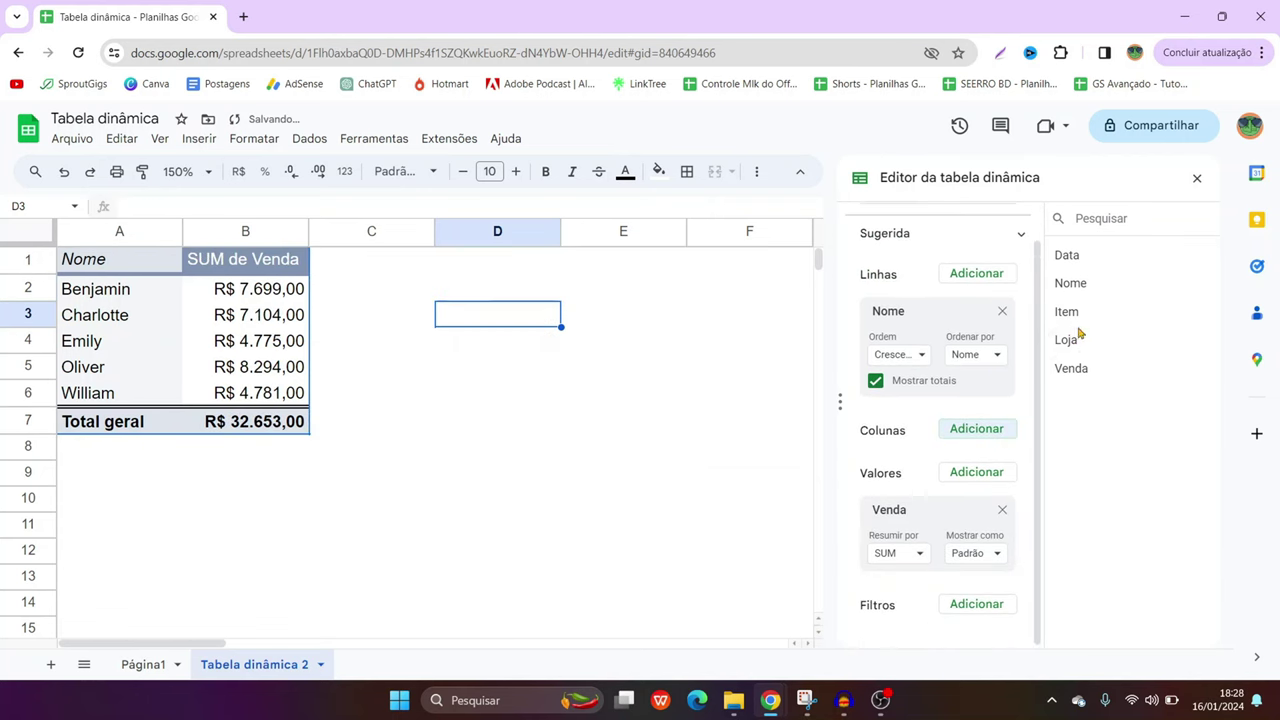
pyautogui.moveTo(1066, 340)
pyautogui.mouseDown()
pyautogui.moveTo(960, 440)
pyautogui.moveTo(877, 458)
pyautogui.mouseUp()
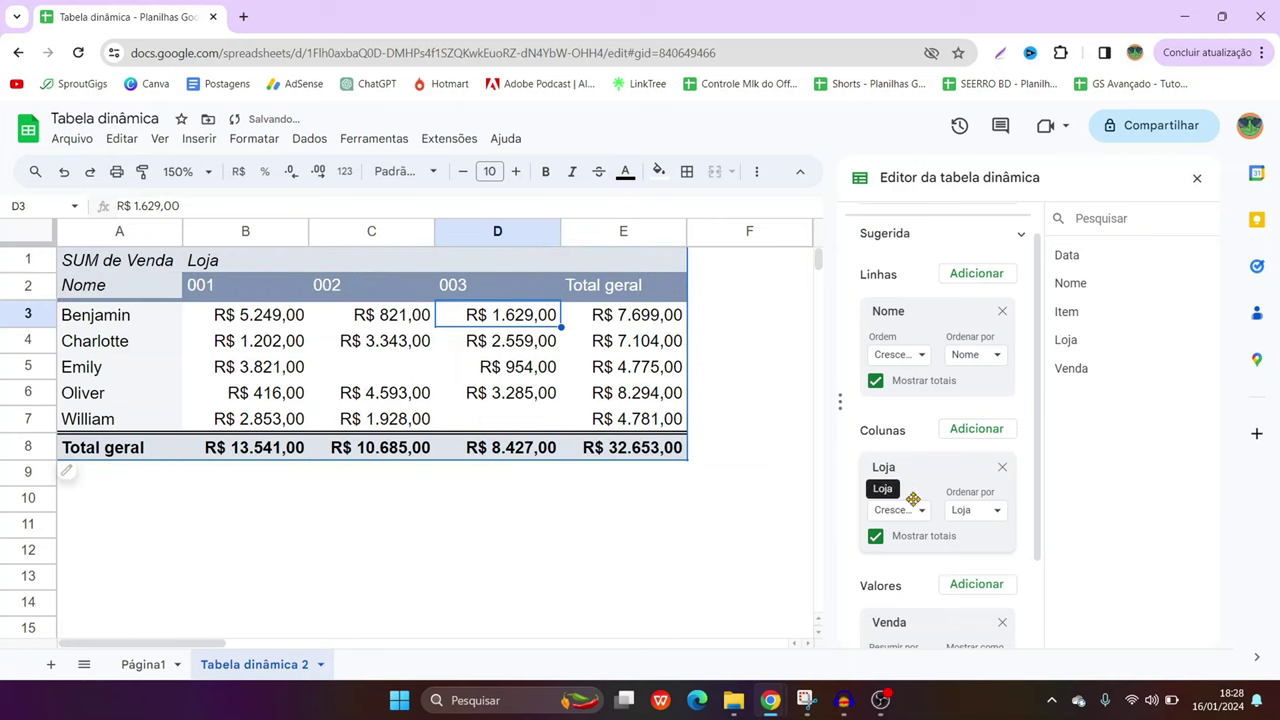
pyautogui.click(300, 627)
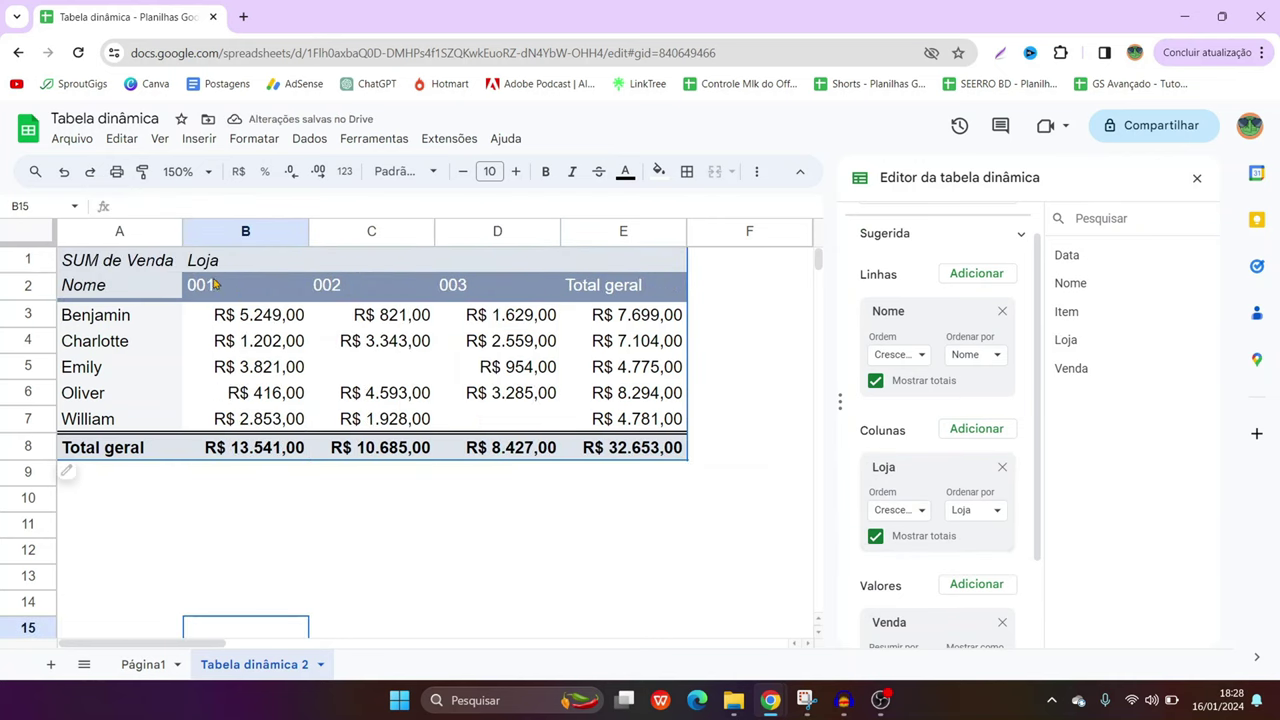
pyautogui.moveTo(216, 284); pyautogui.dragTo(468, 293)
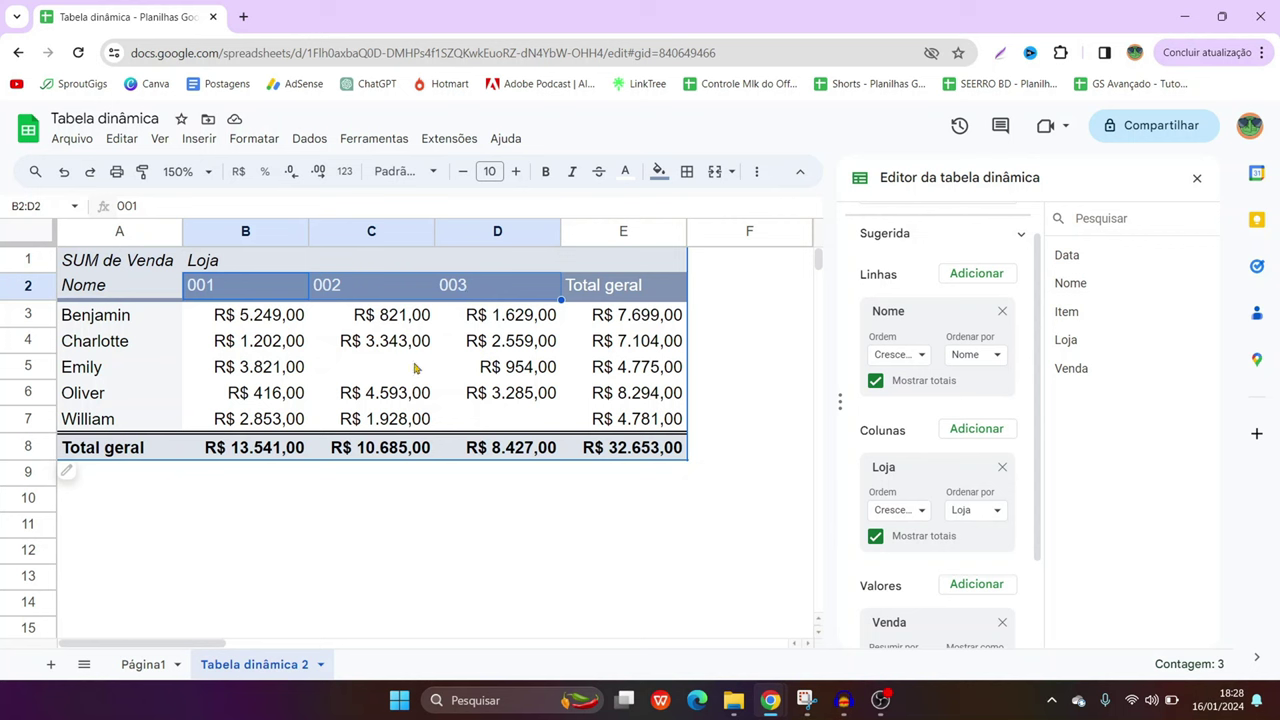
pyautogui.click(366, 576)
pyautogui.moveTo(258, 329); pyautogui.dragTo(605, 421)
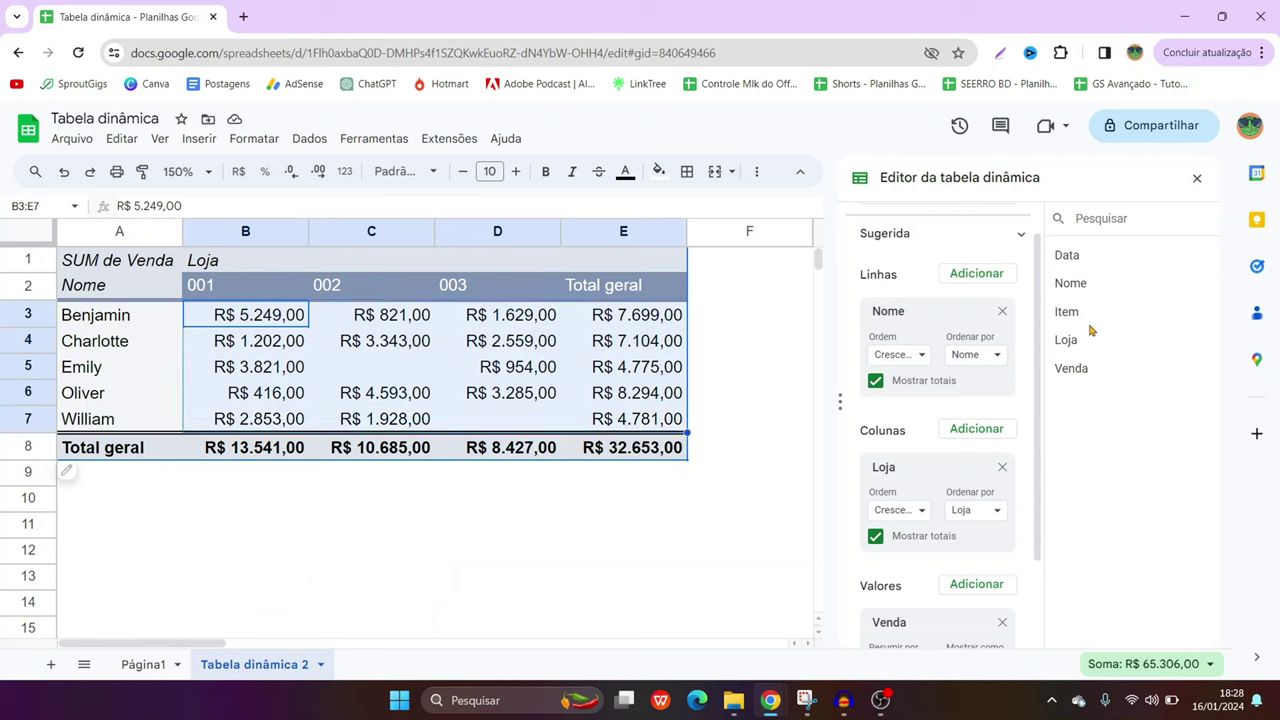
pyautogui.moveTo(1070, 312); pyautogui.dragTo(904, 484)
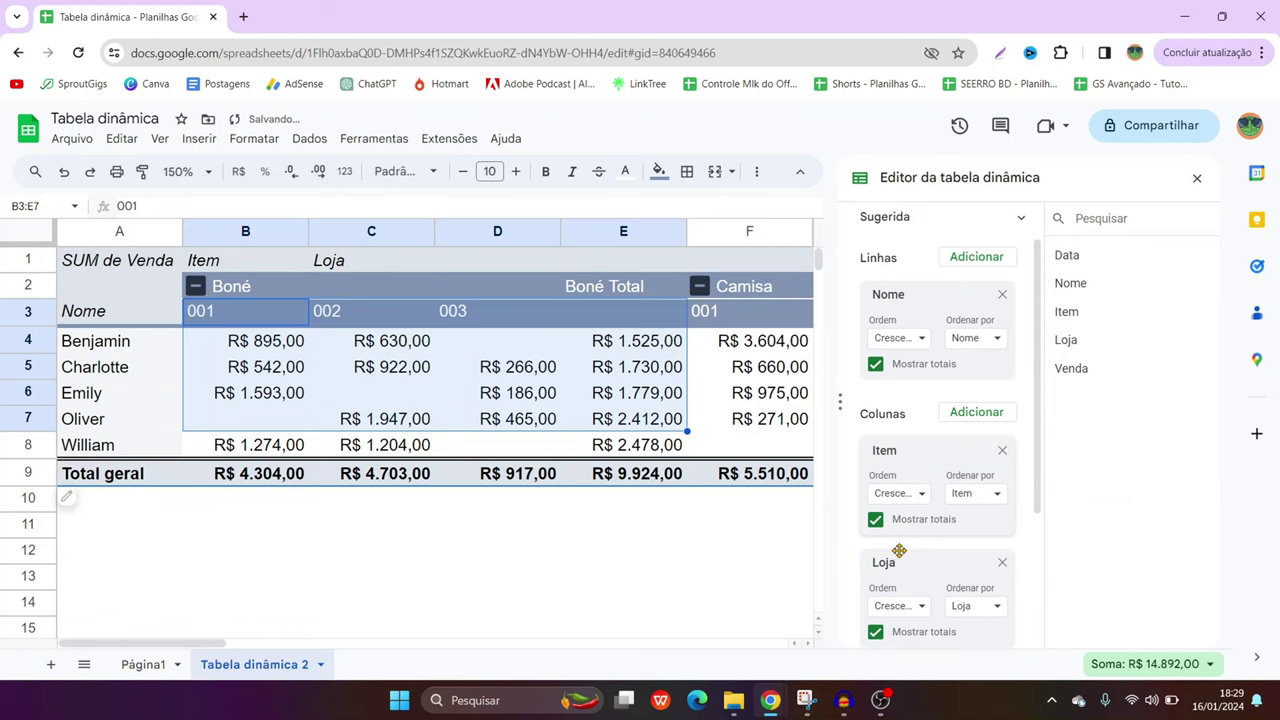
pyautogui.click(1002, 563)
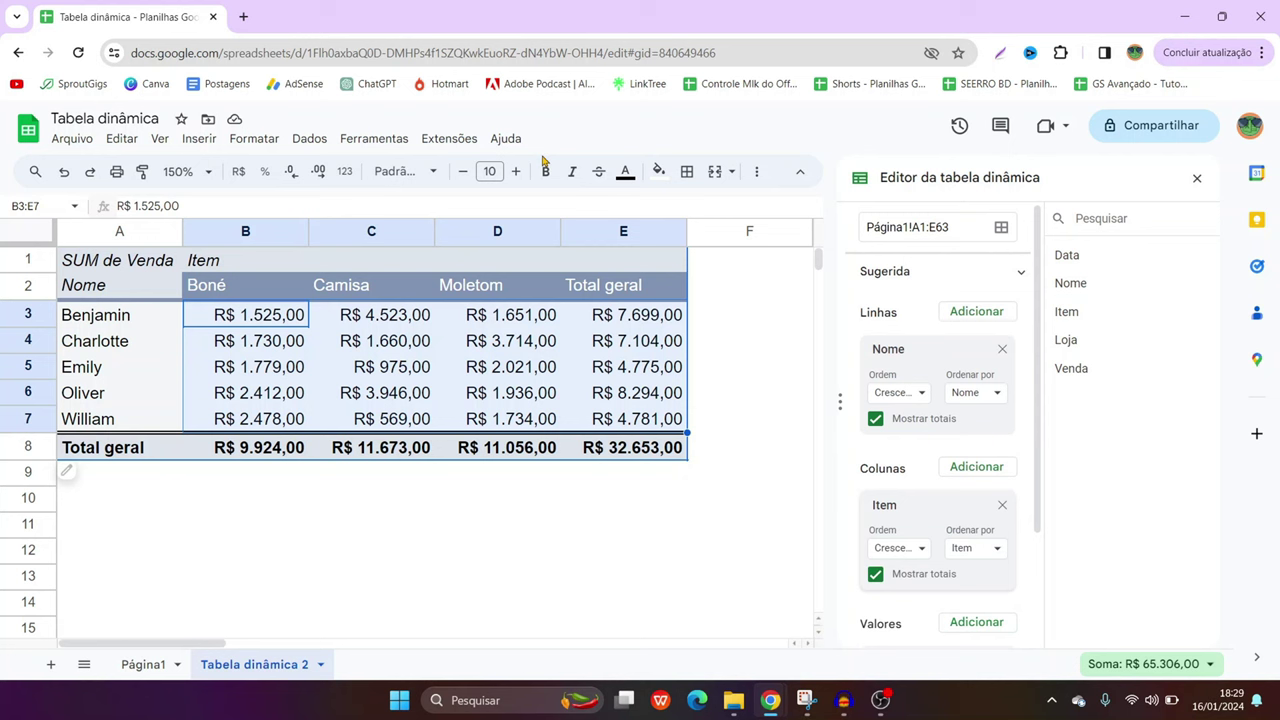
pyautogui.click(239, 530)
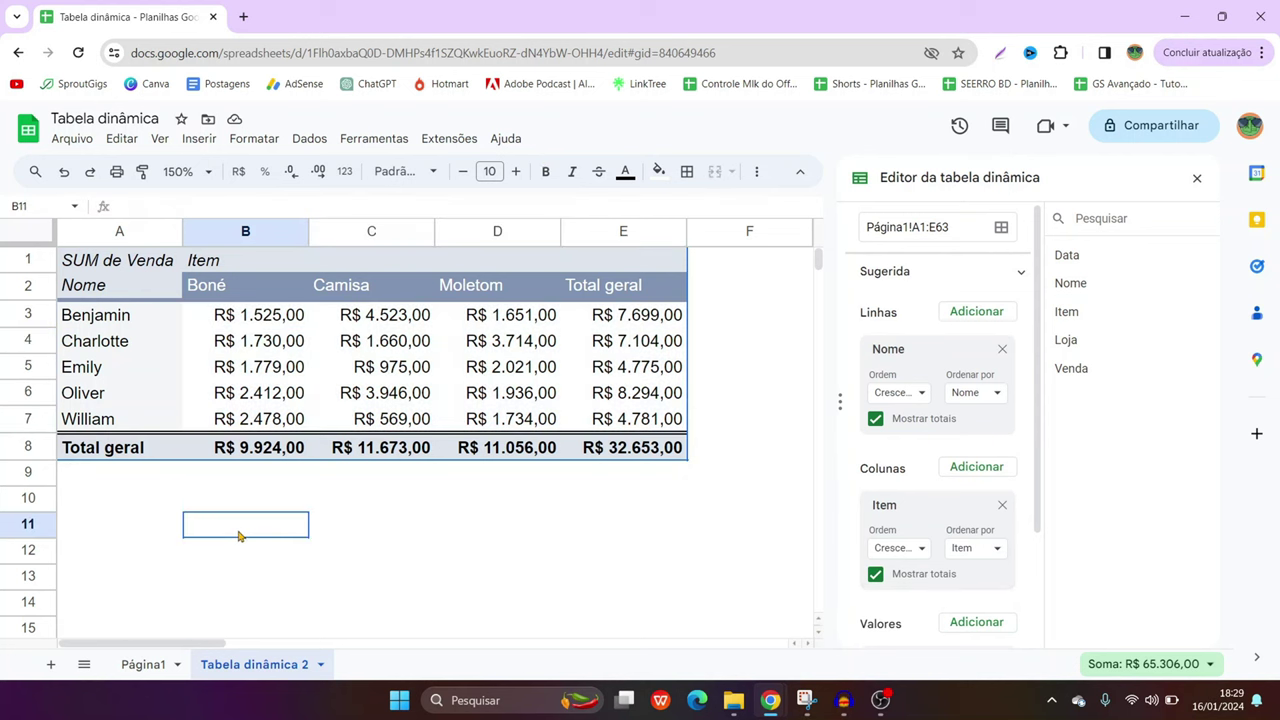
pyautogui.click(220, 350)
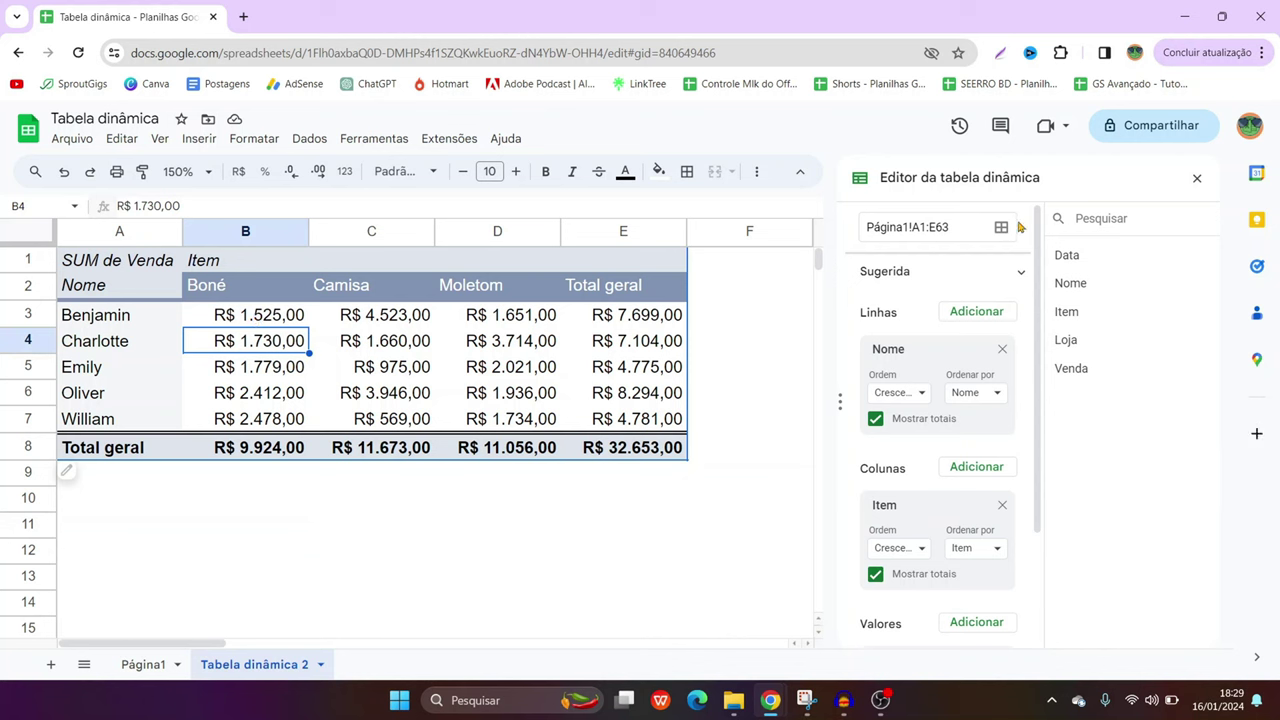
# Add a filter control and position it right of the pivot table, level with the header rows
pyautogui.click(310, 140)
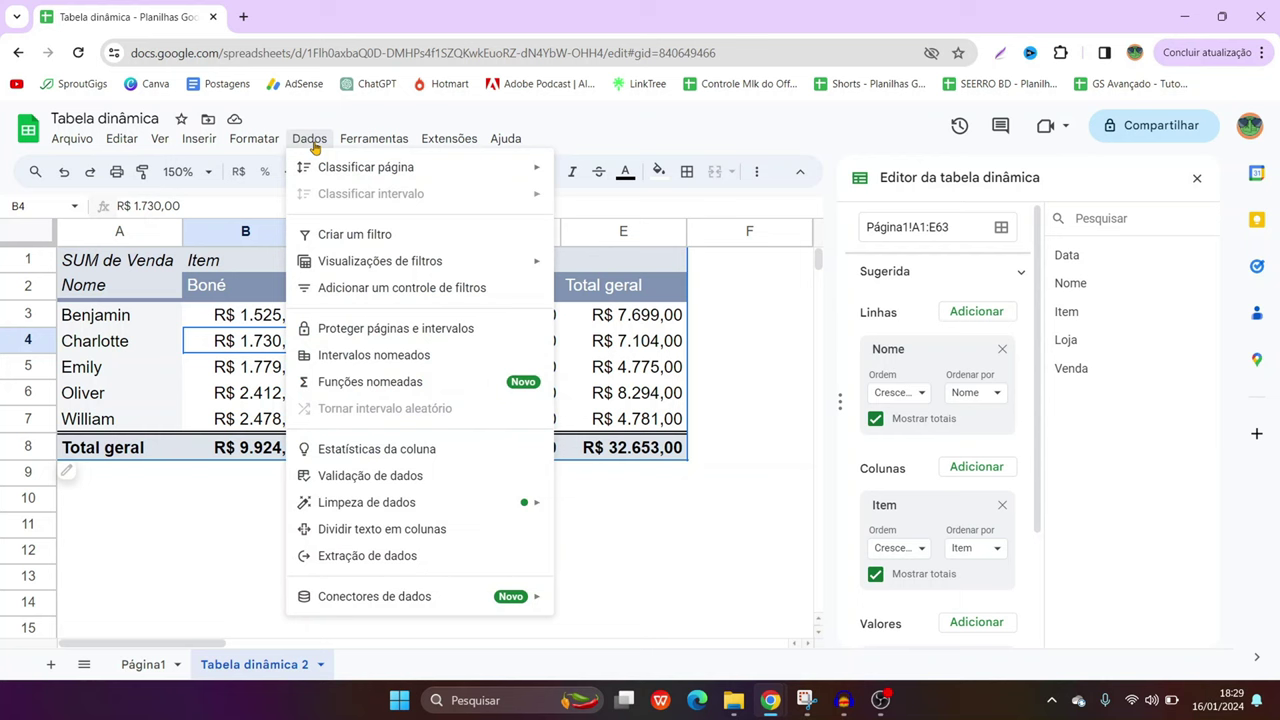
pyautogui.click(387, 289)
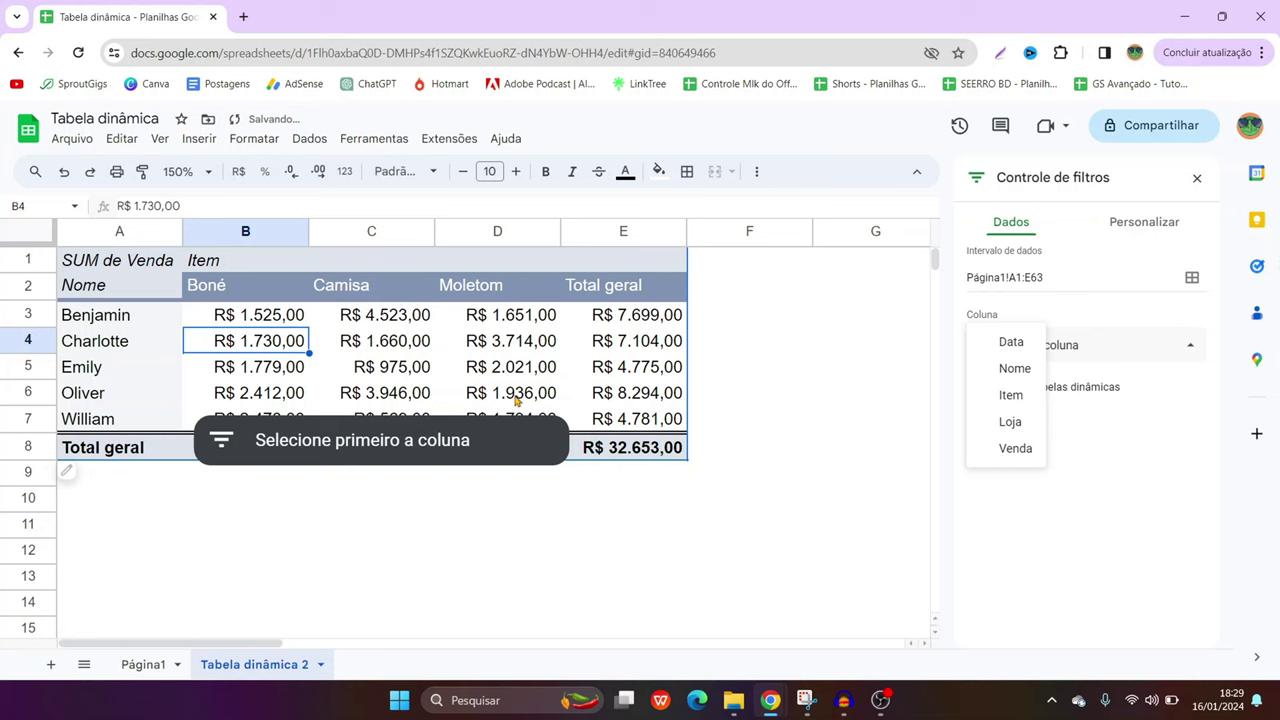
pyautogui.click(517, 437)
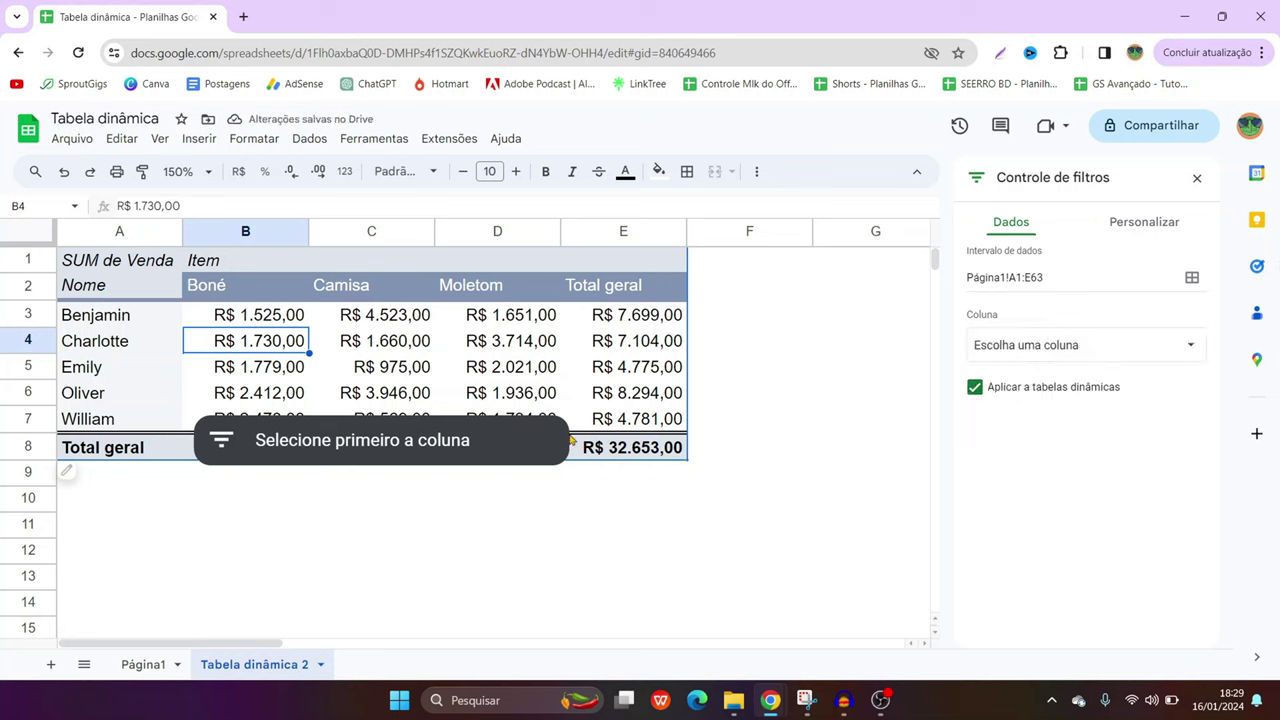
pyautogui.moveTo(455, 435); pyautogui.dragTo(851, 330)
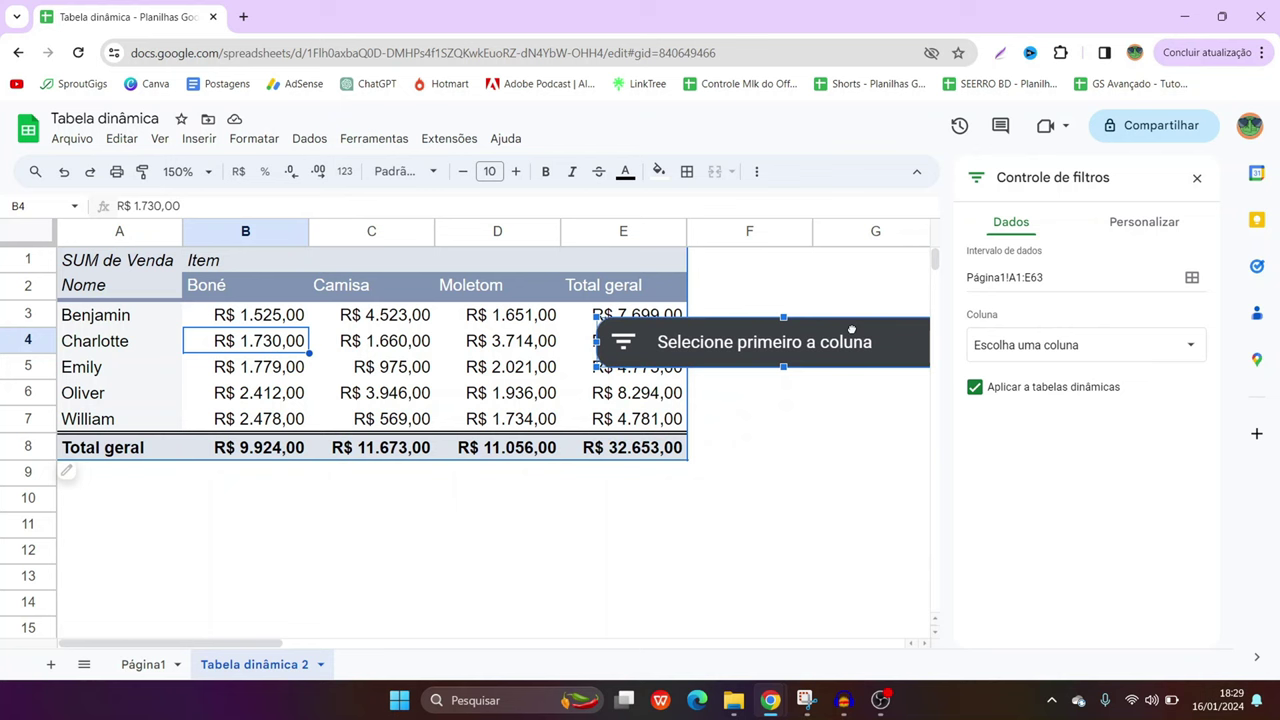
pyautogui.click(1197, 178)
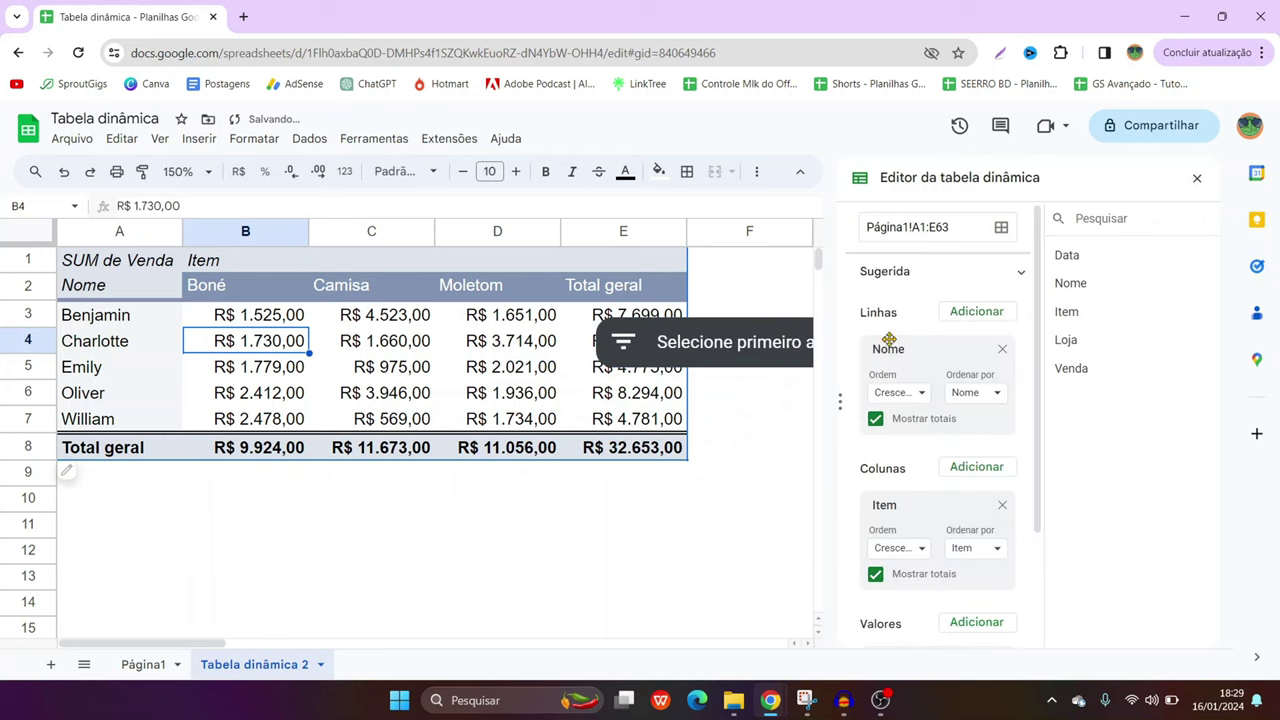
pyautogui.click(1197, 178)
pyautogui.click(623, 524)
pyautogui.moveTo(921, 329); pyautogui.dragTo(1027, 281)
pyautogui.click(1063, 287)
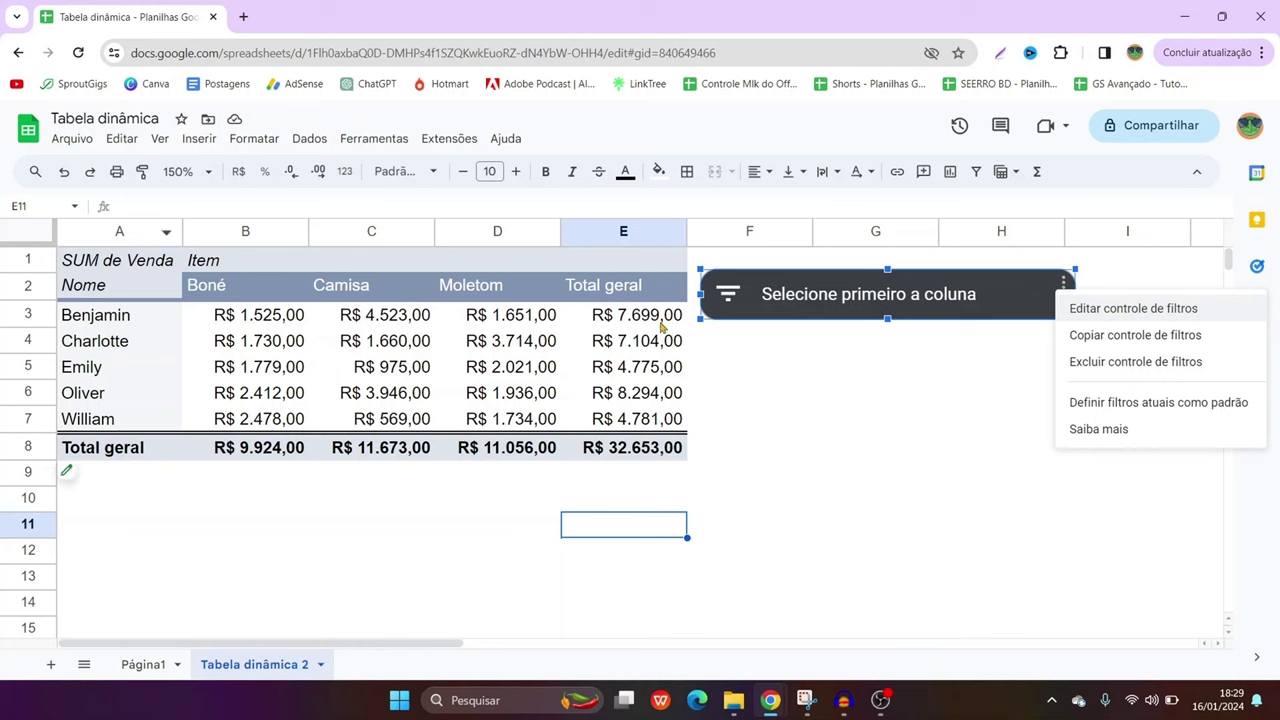
# Set the filter control to the Loja column with a dark green background
pyautogui.click(1086, 311)
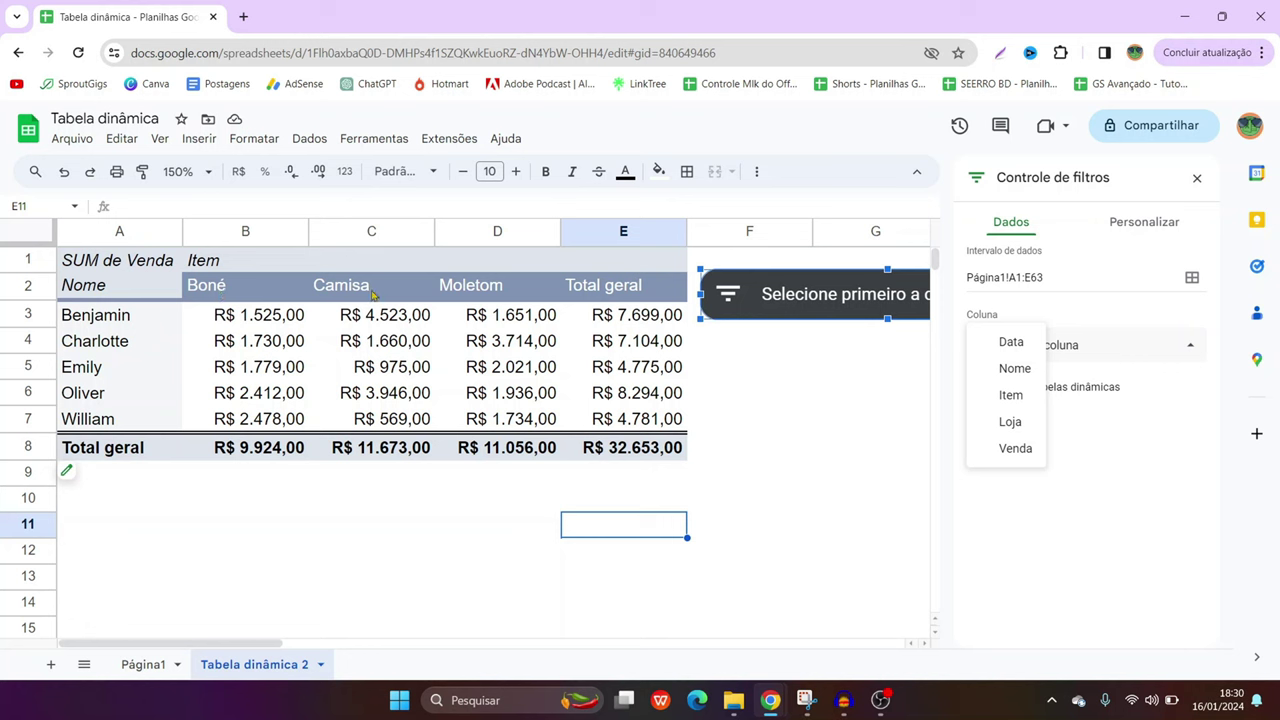
pyautogui.click(1005, 421)
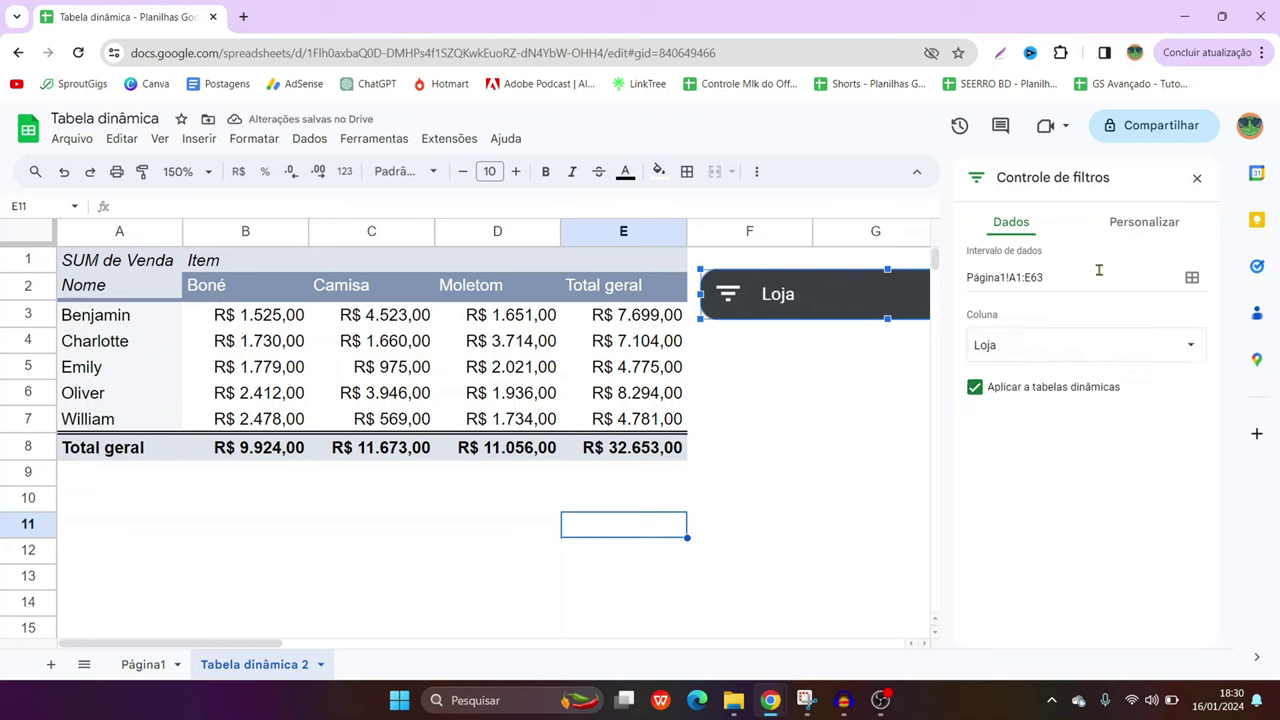
pyautogui.click(1144, 222)
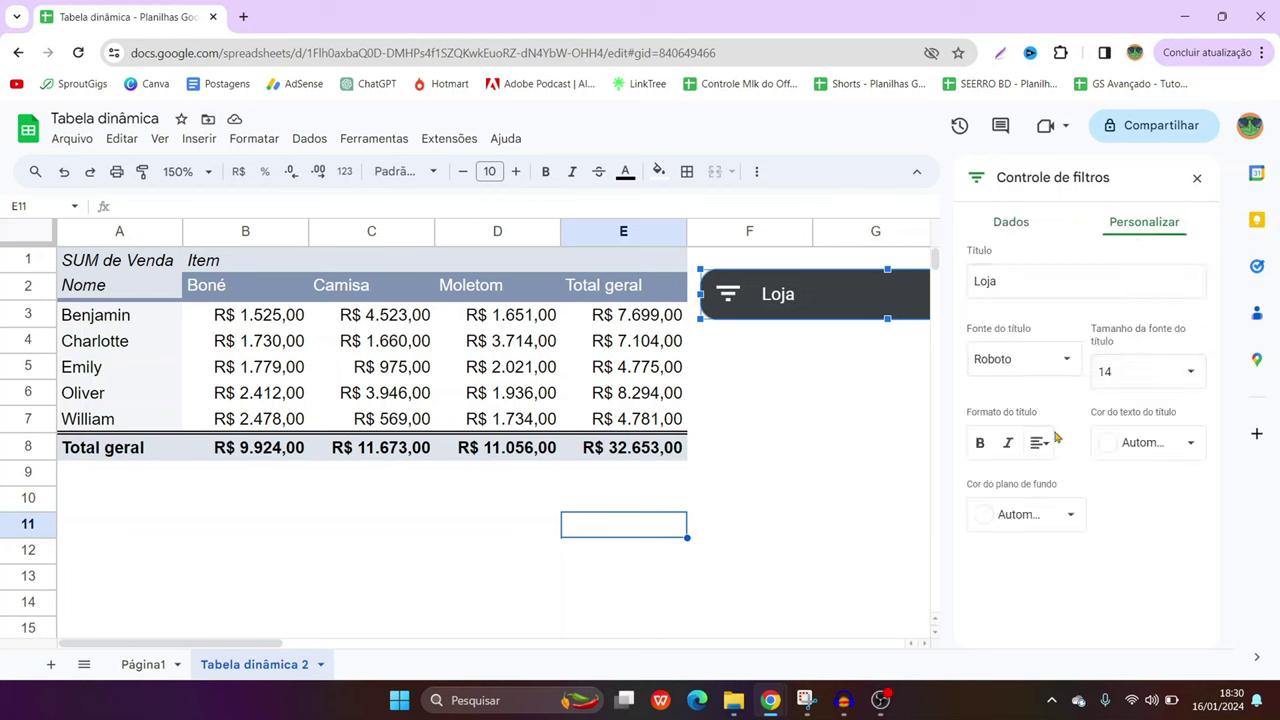
pyautogui.click(1070, 514)
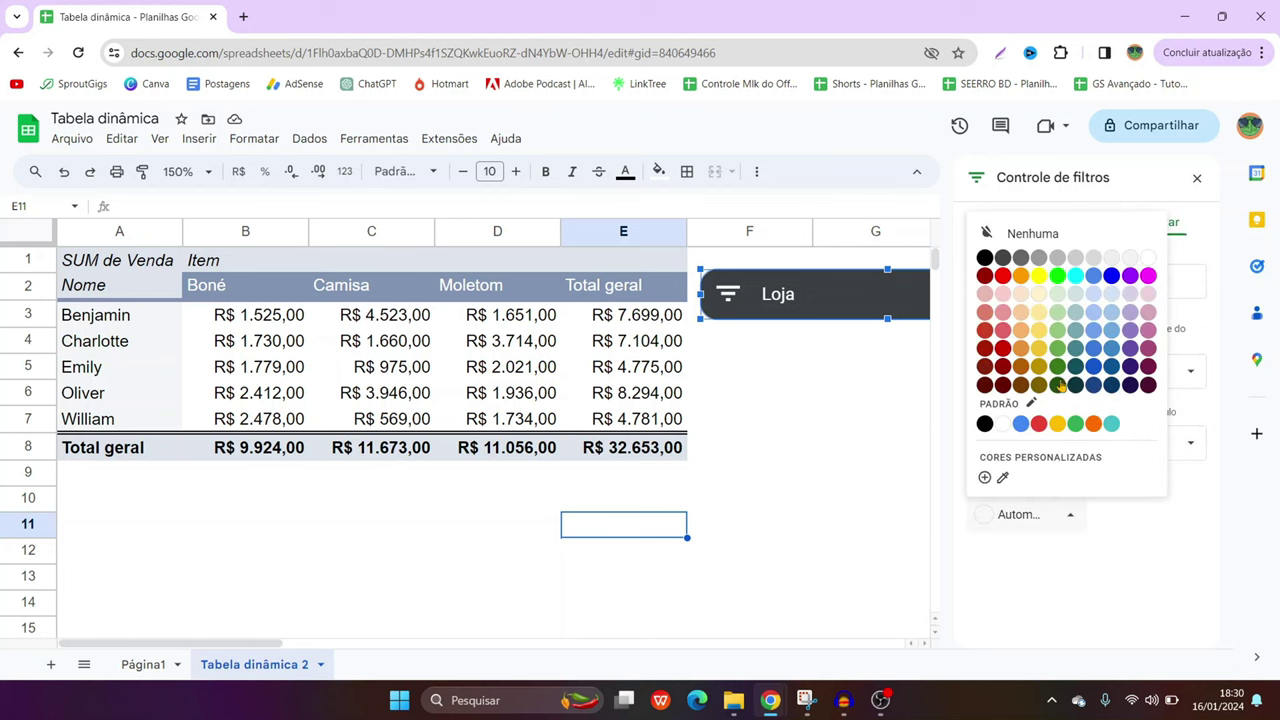
pyautogui.click(1060, 386)
pyautogui.click(818, 395)
pyautogui.click(957, 504)
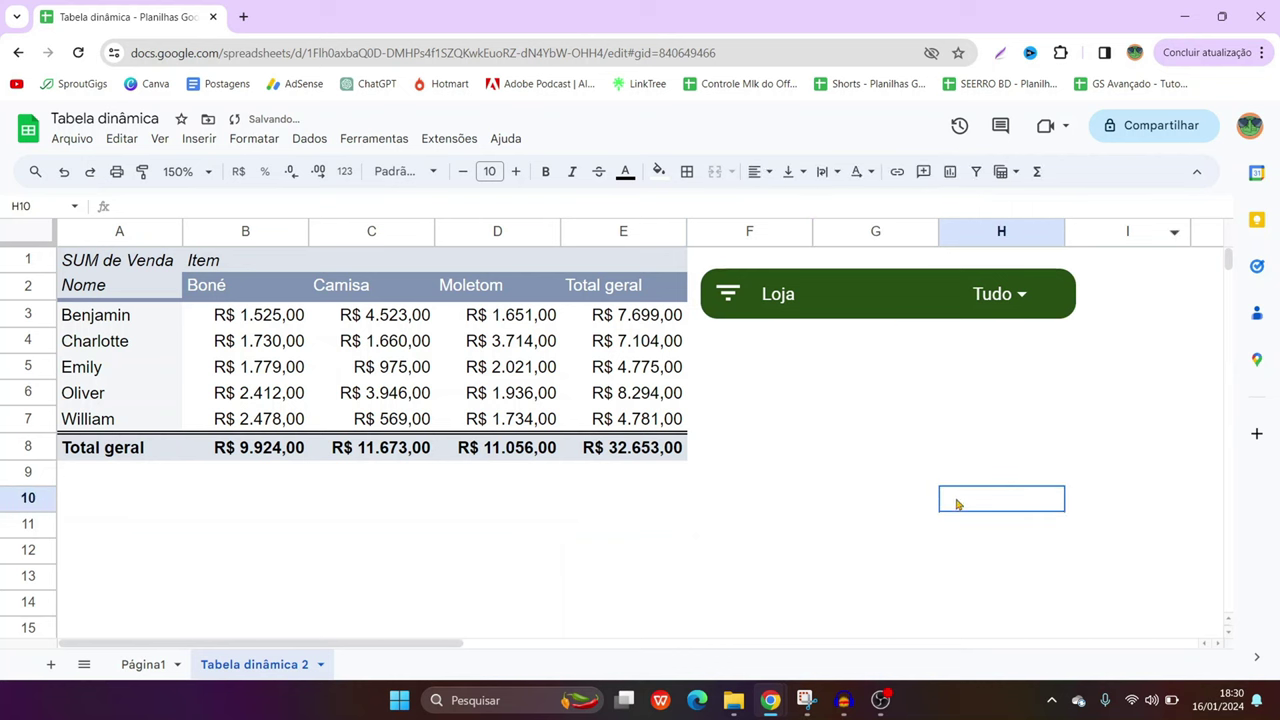
# Filter the pivot to store 001 only and inspect the results, copying Oliver's Camisa total
pyautogui.click(1021, 296)
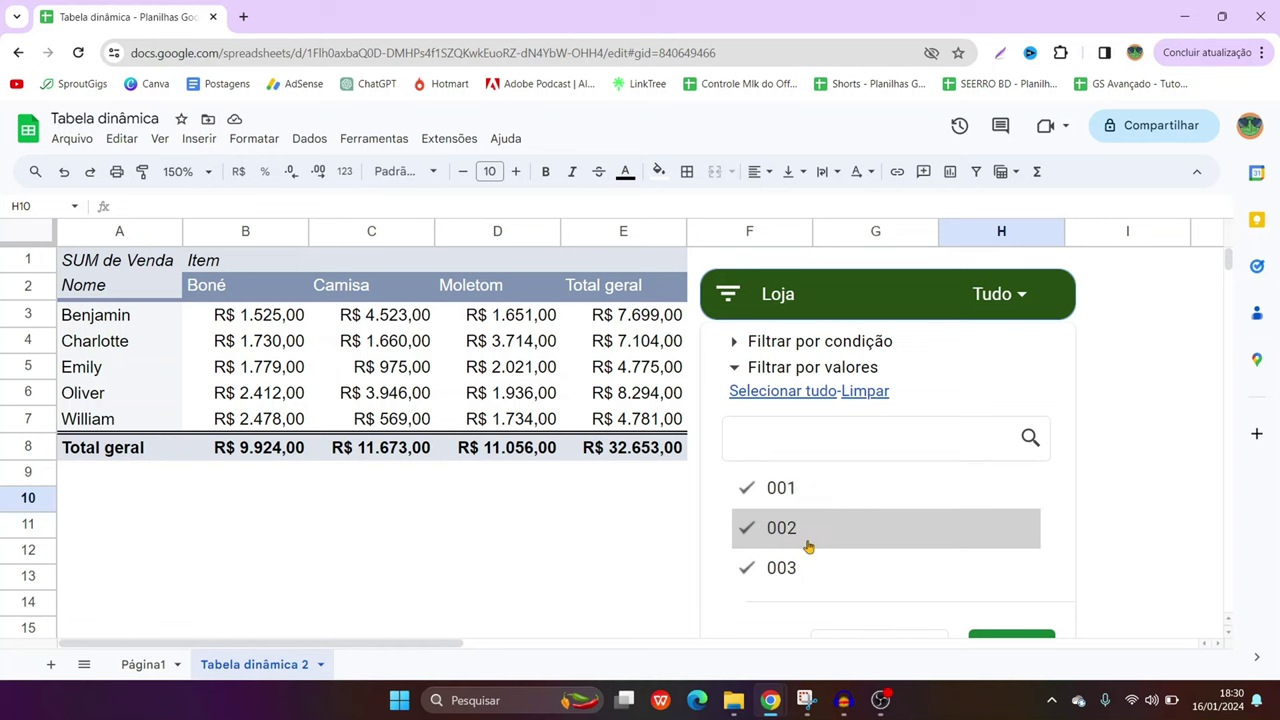
pyautogui.click(796, 527)
pyautogui.click(796, 566)
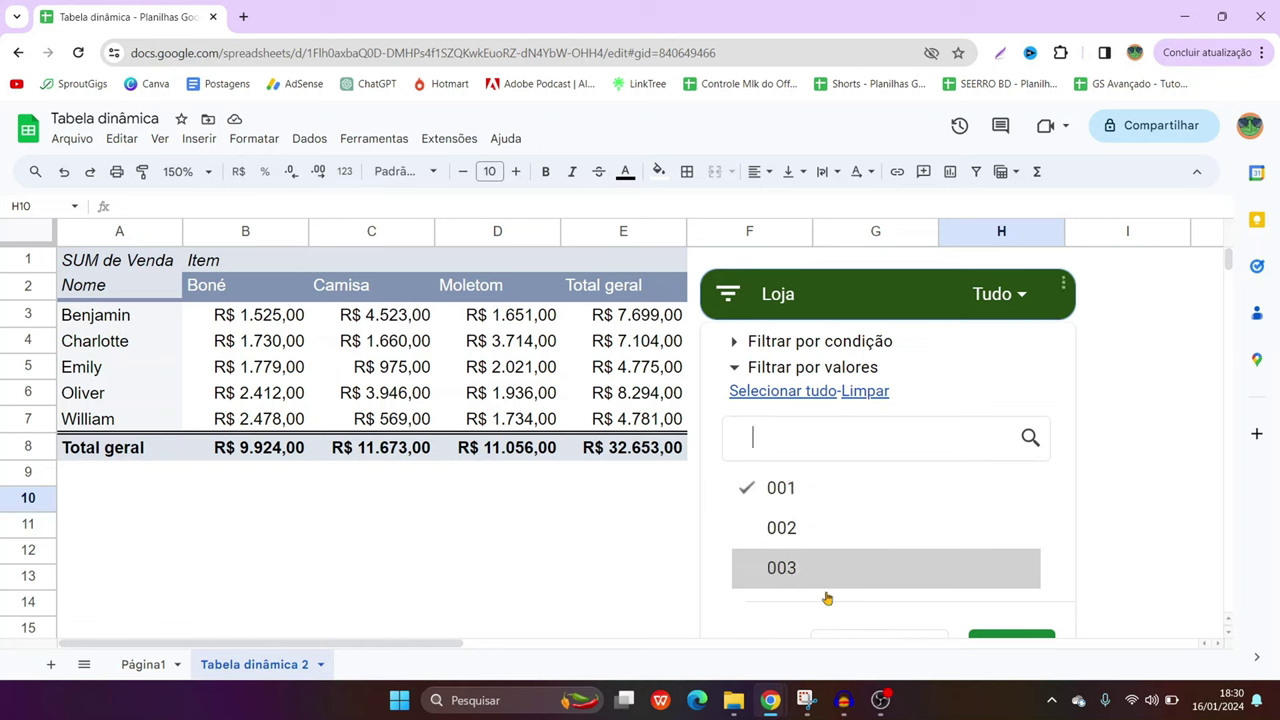
pyautogui.click(993, 643)
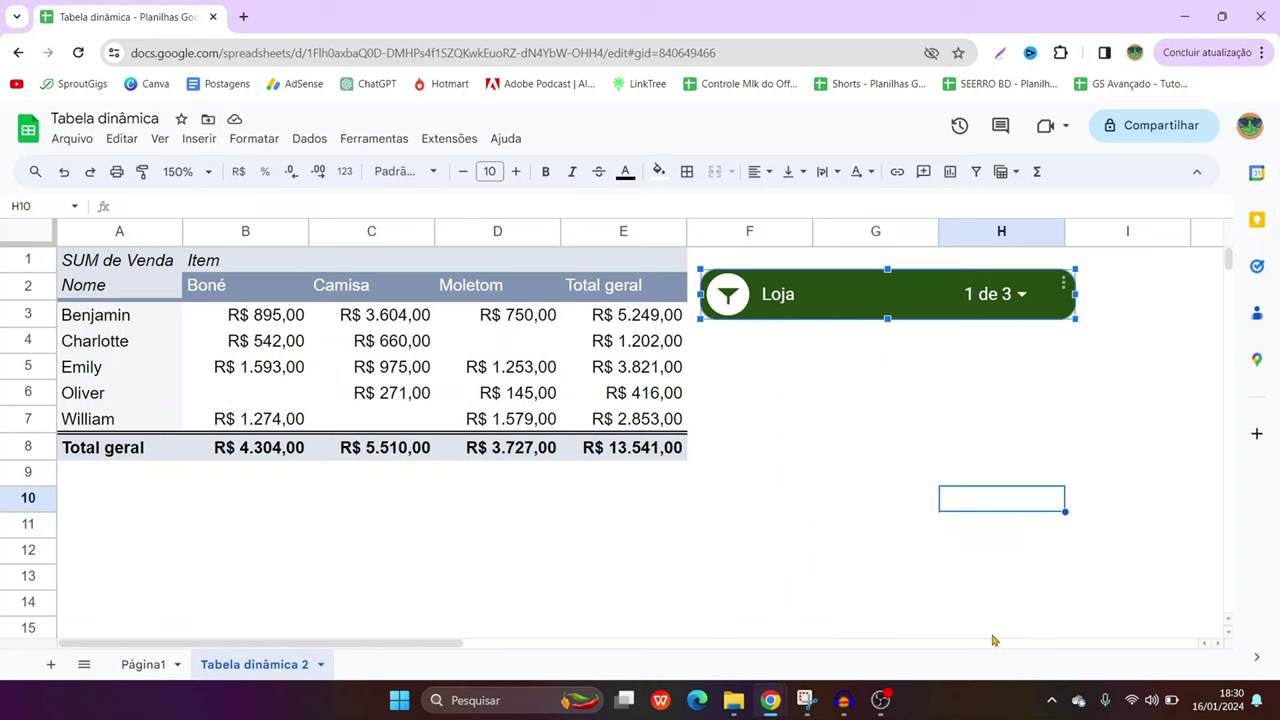
pyautogui.click(731, 526)
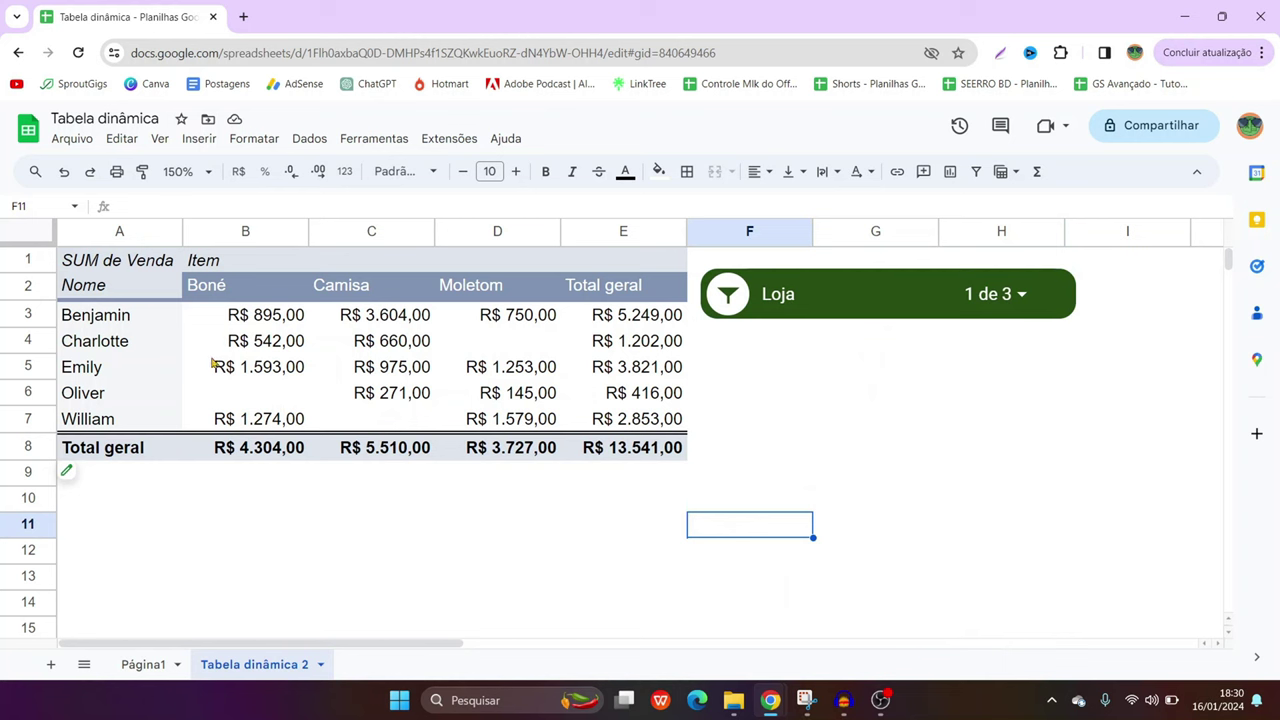
pyautogui.moveTo(145, 320); pyautogui.dragTo(137, 423)
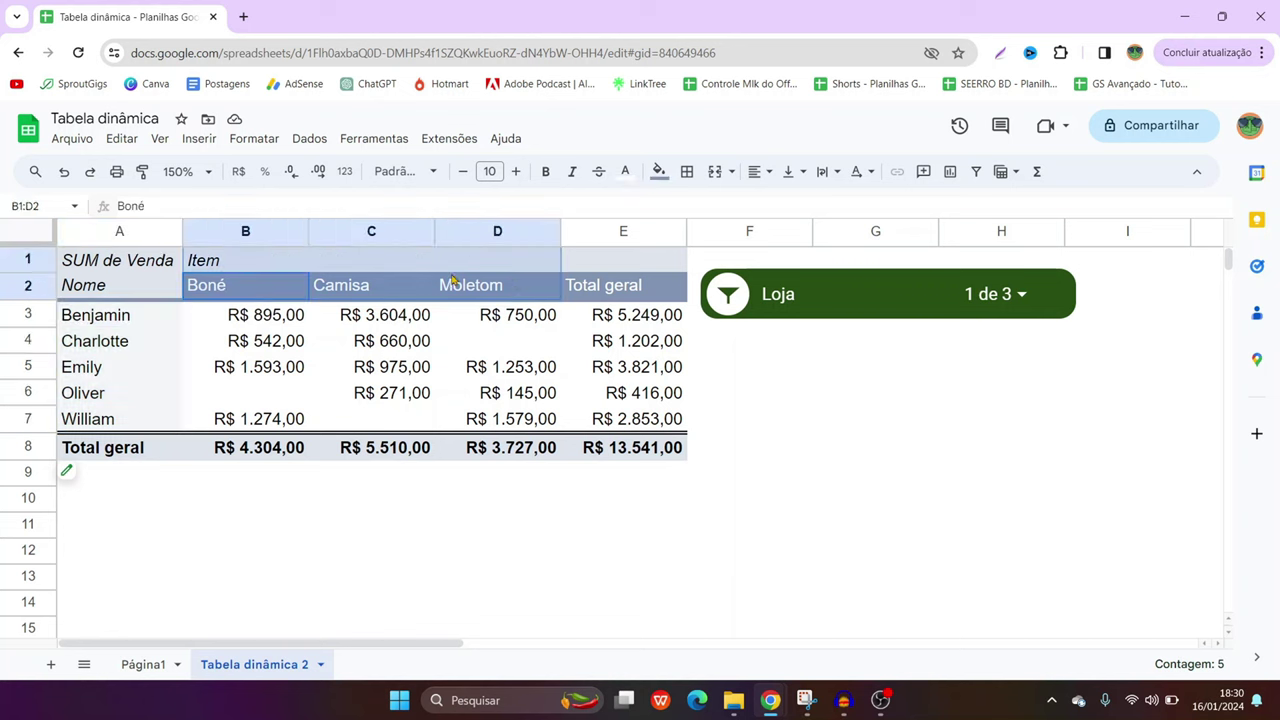
pyautogui.click(371, 392)
pyautogui.hotkey('ctrl', 'c')
pyautogui.click(388, 477)
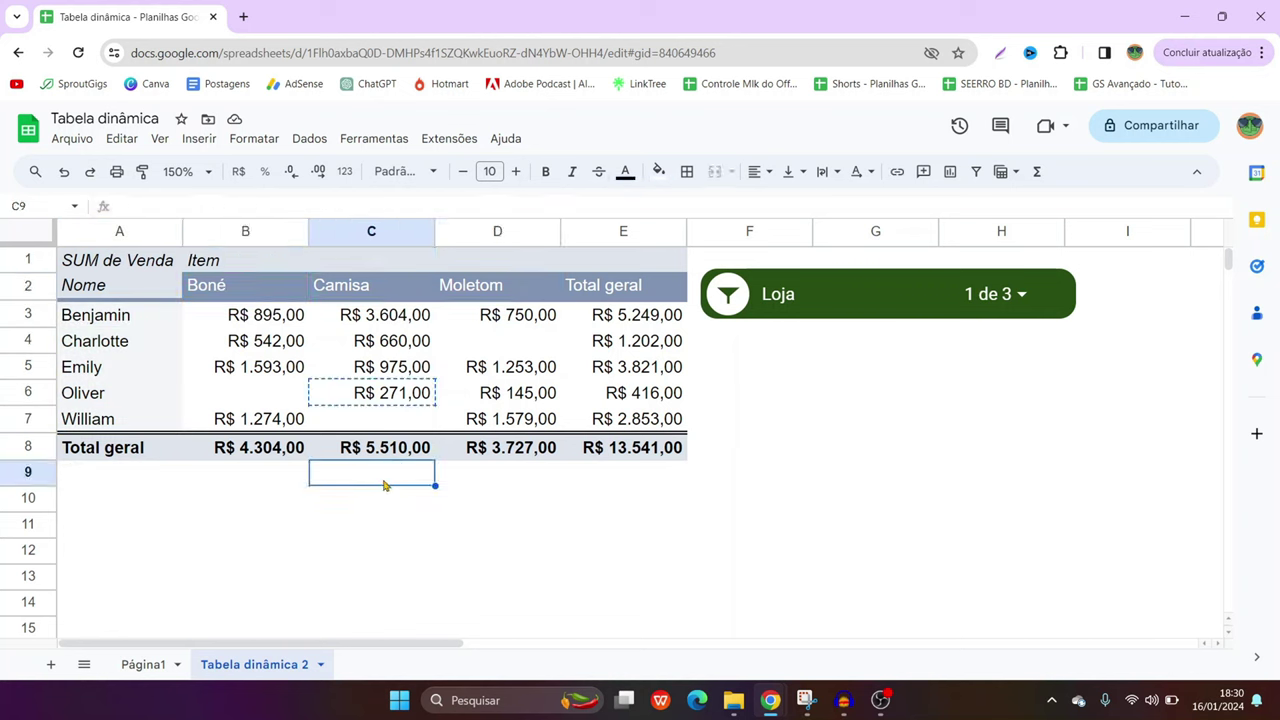
pyautogui.doubleClick(386, 484)
pyautogui.press('Escape')
# Add store 003 to the Loja filter, making the grand total R$ 21.968,00
pyautogui.click(728, 298)
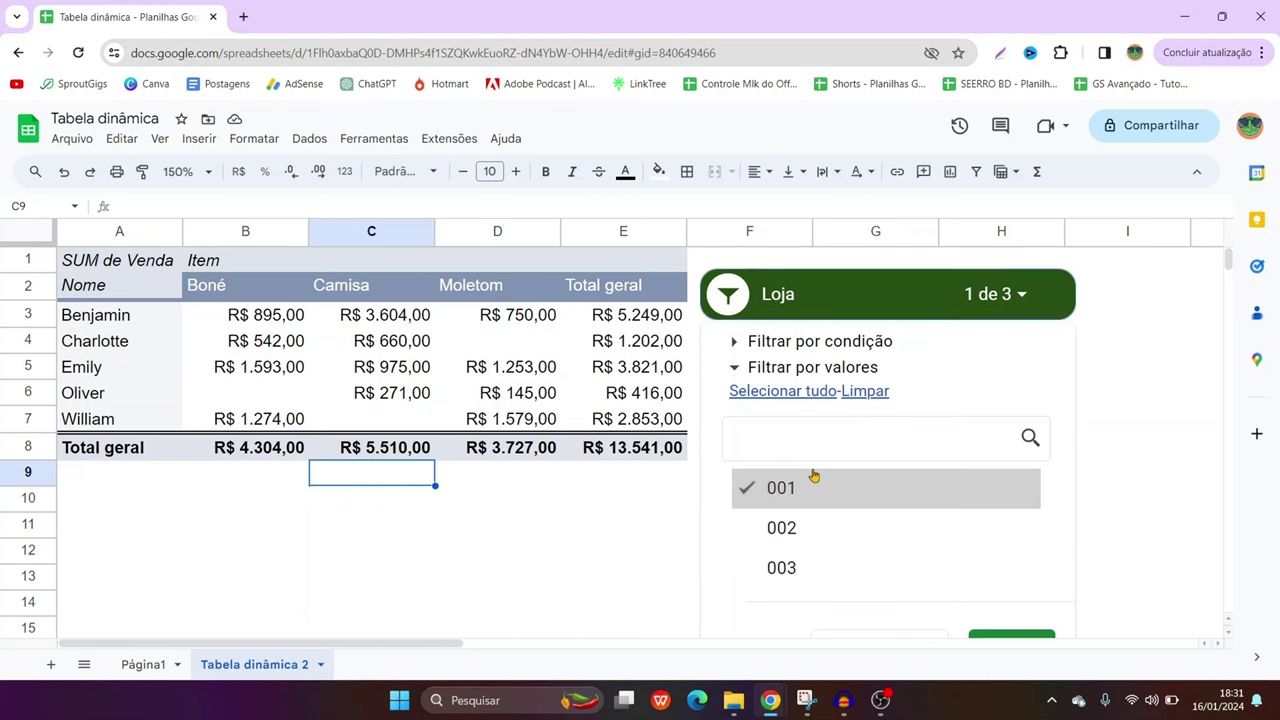
pyautogui.click(800, 582)
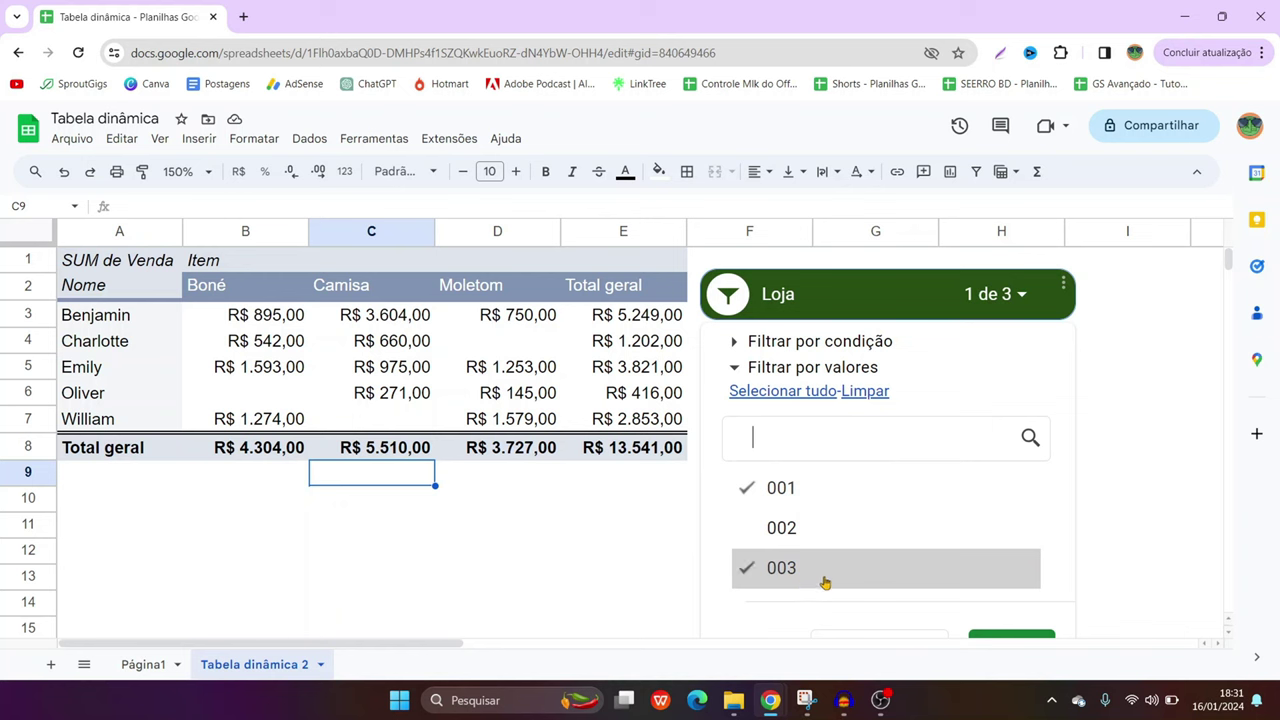
pyautogui.click(1015, 641)
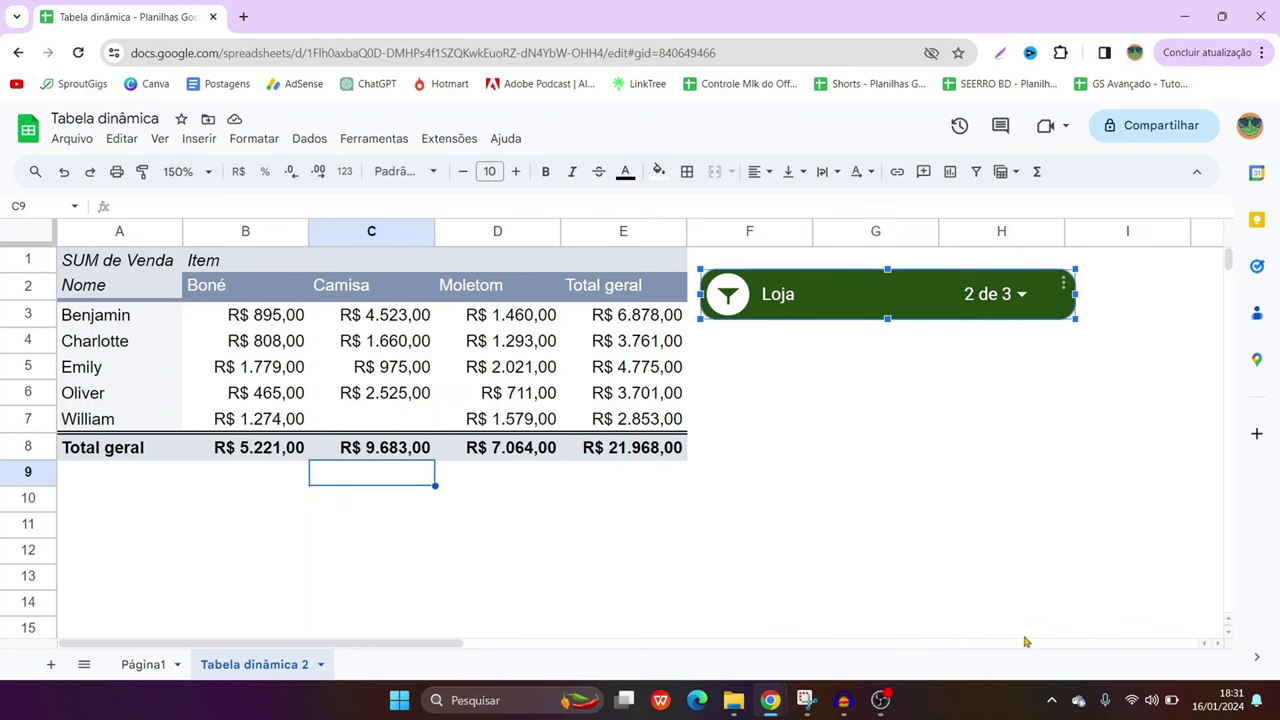
pyautogui.click(872, 482)
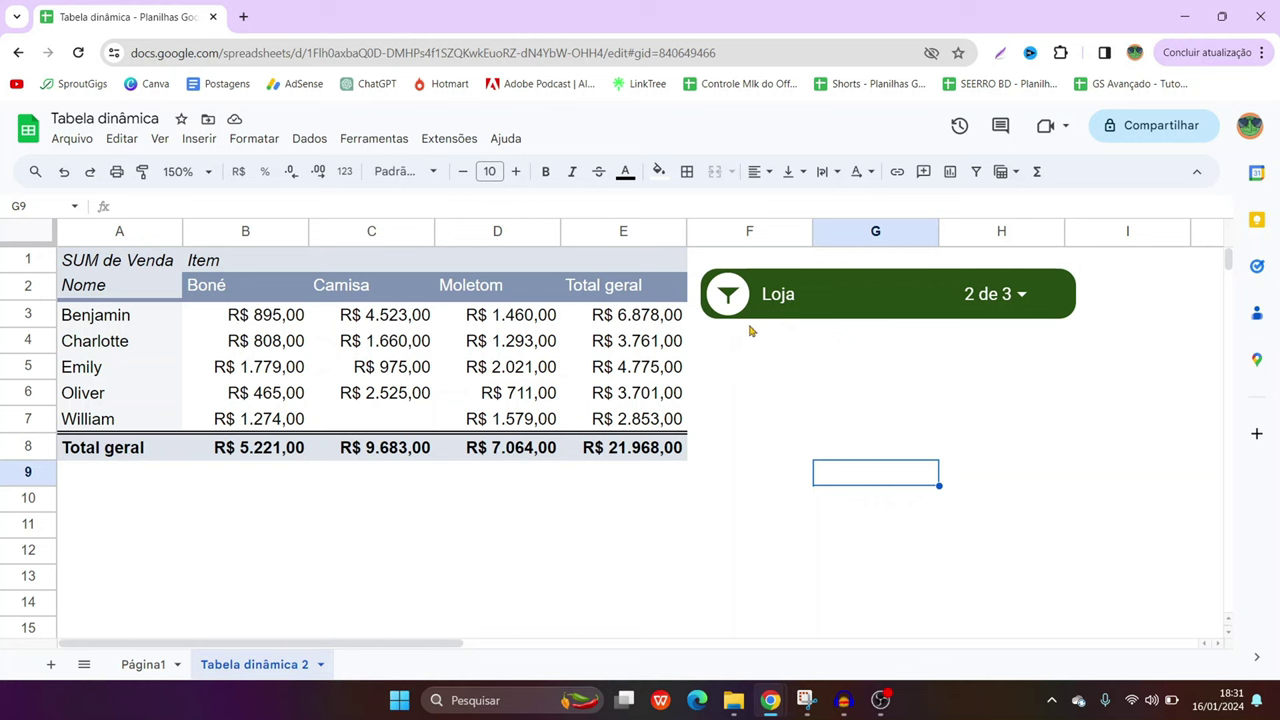
# Delete the 'Tabela dinâmica 2' pivot table sheet and confirm the deletion
pyautogui.rightClick(262, 667)
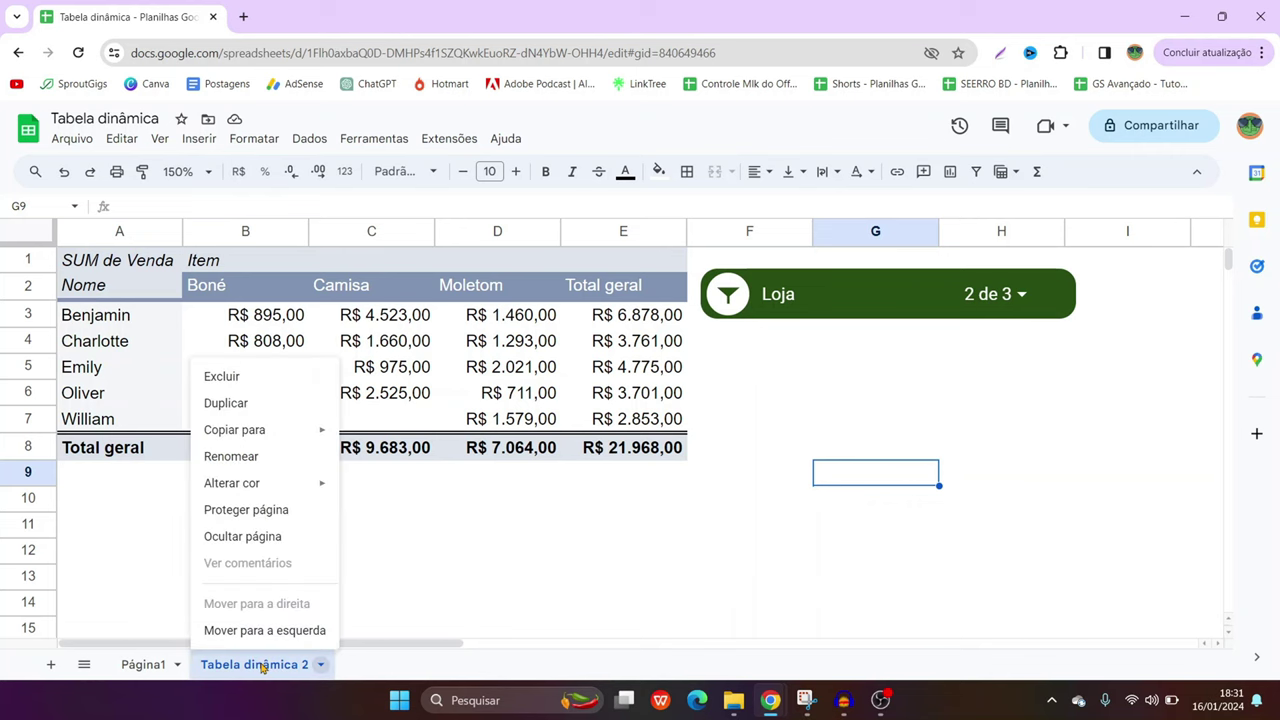
pyautogui.click(280, 377)
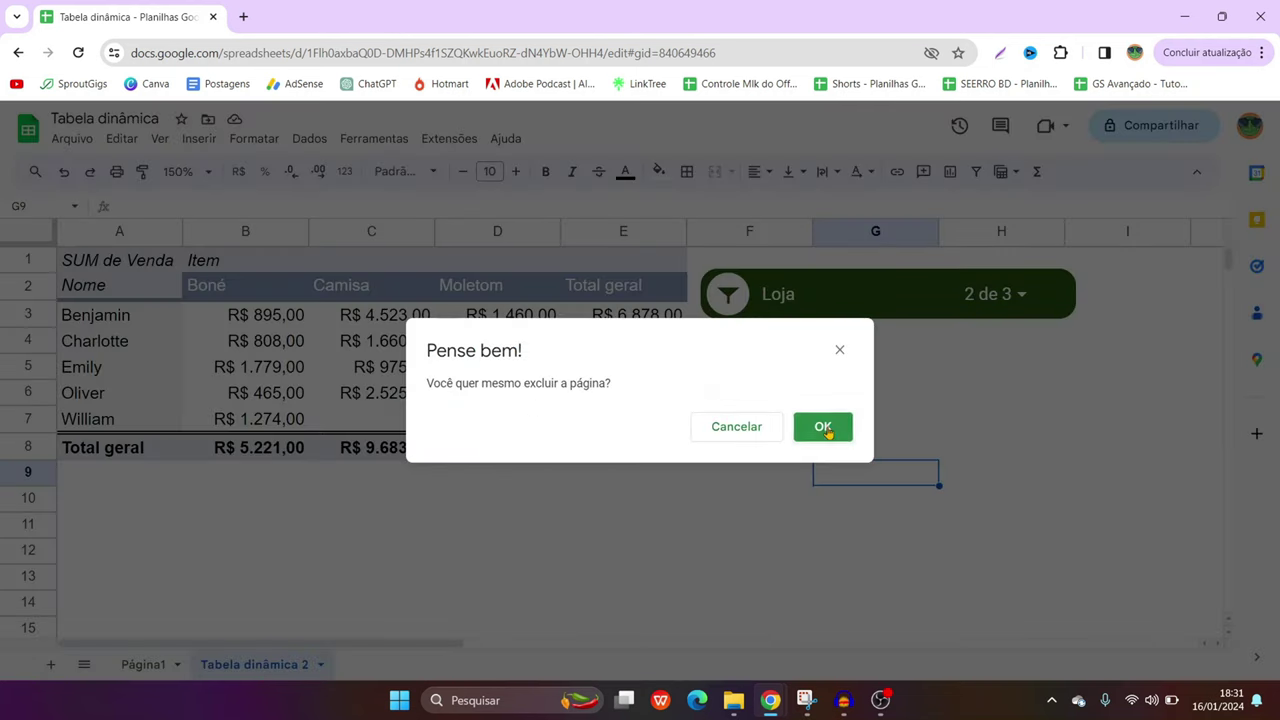
pyautogui.click(825, 428)
# Set the sheet zoom to 100% and select cell F1 beside the Venda header
pyautogui.scroll(3, 440, 406)
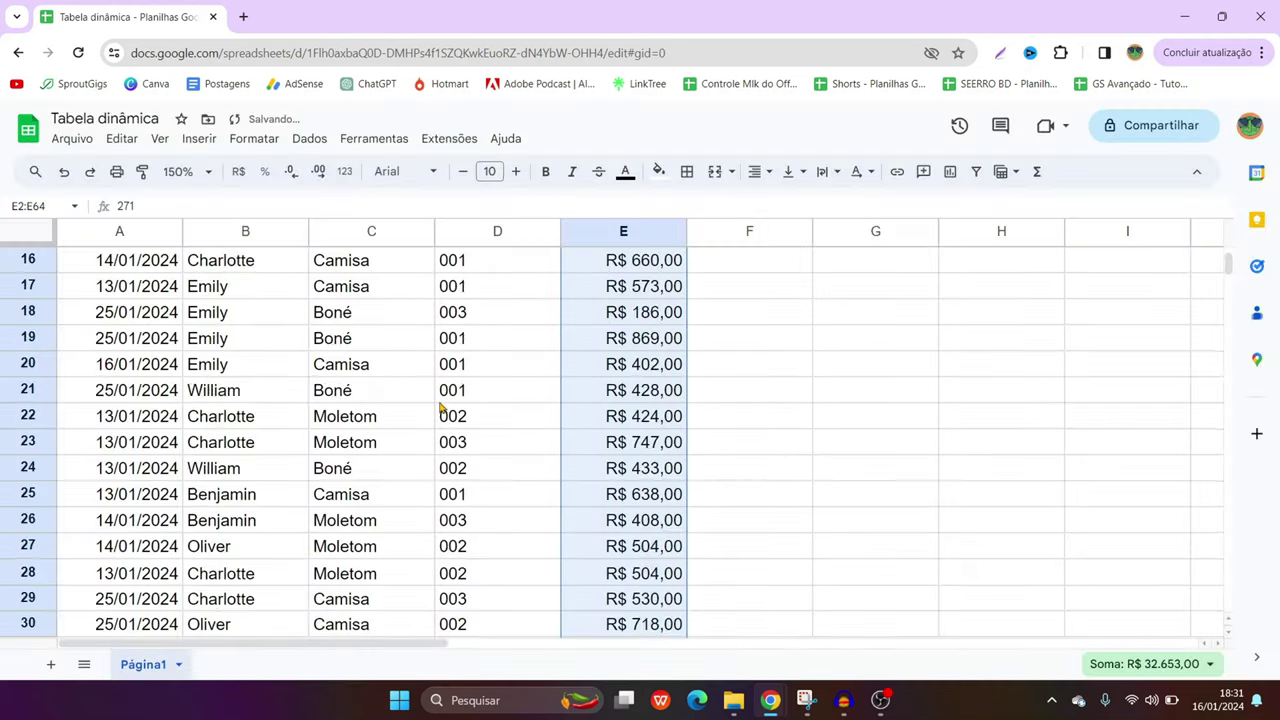
pyautogui.scroll(3, 440, 406)
pyautogui.click(185, 171)
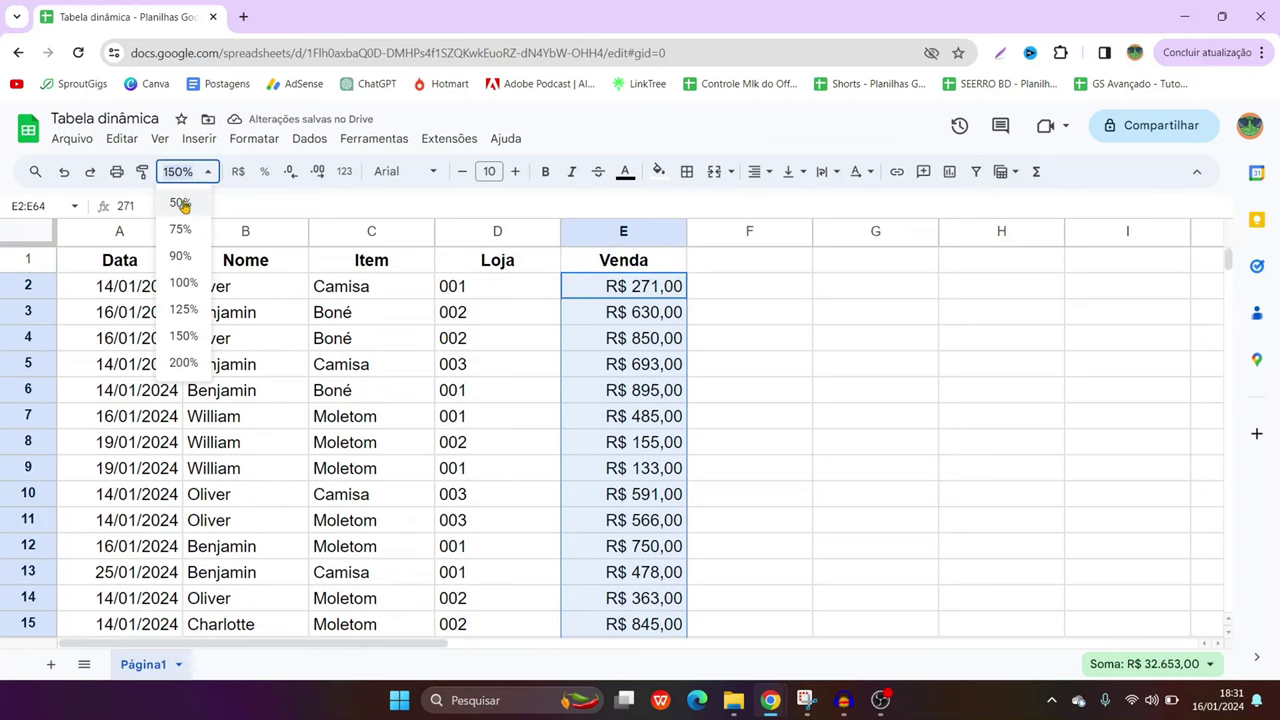
pyautogui.click(180, 285)
pyautogui.click(286, 339)
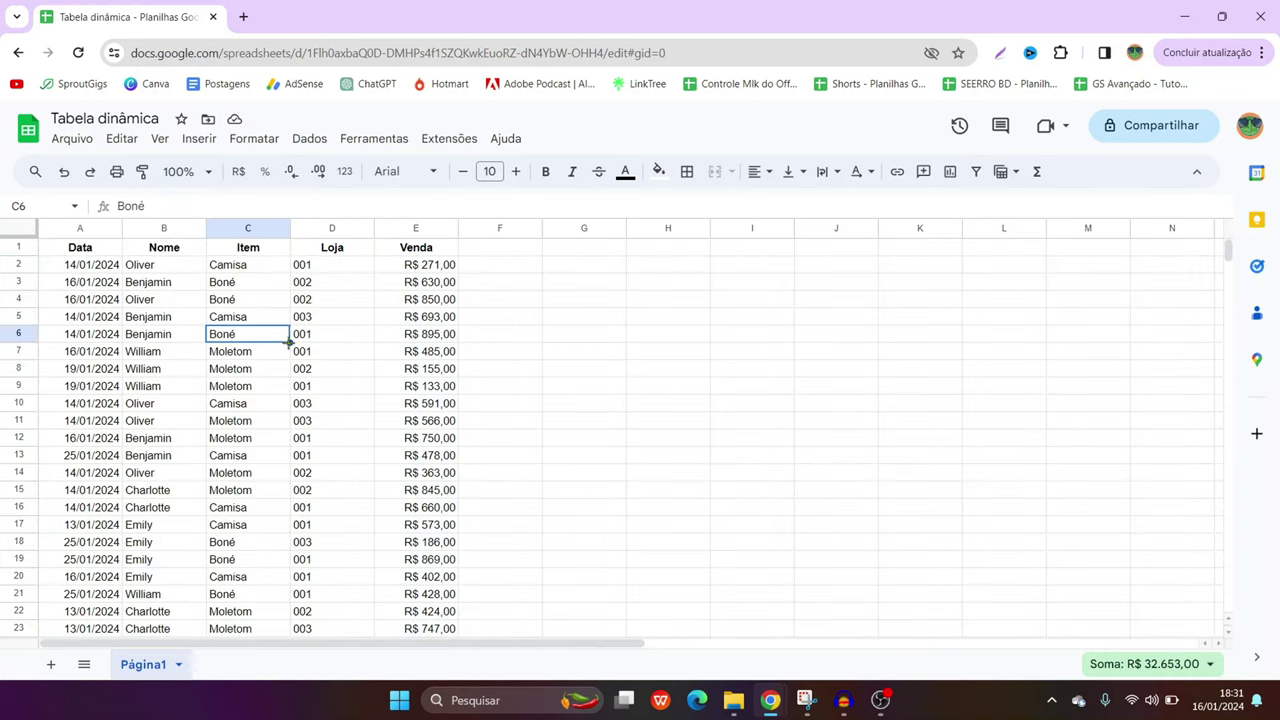
pyautogui.click(511, 317)
pyautogui.click(491, 270)
pyautogui.click(498, 253)
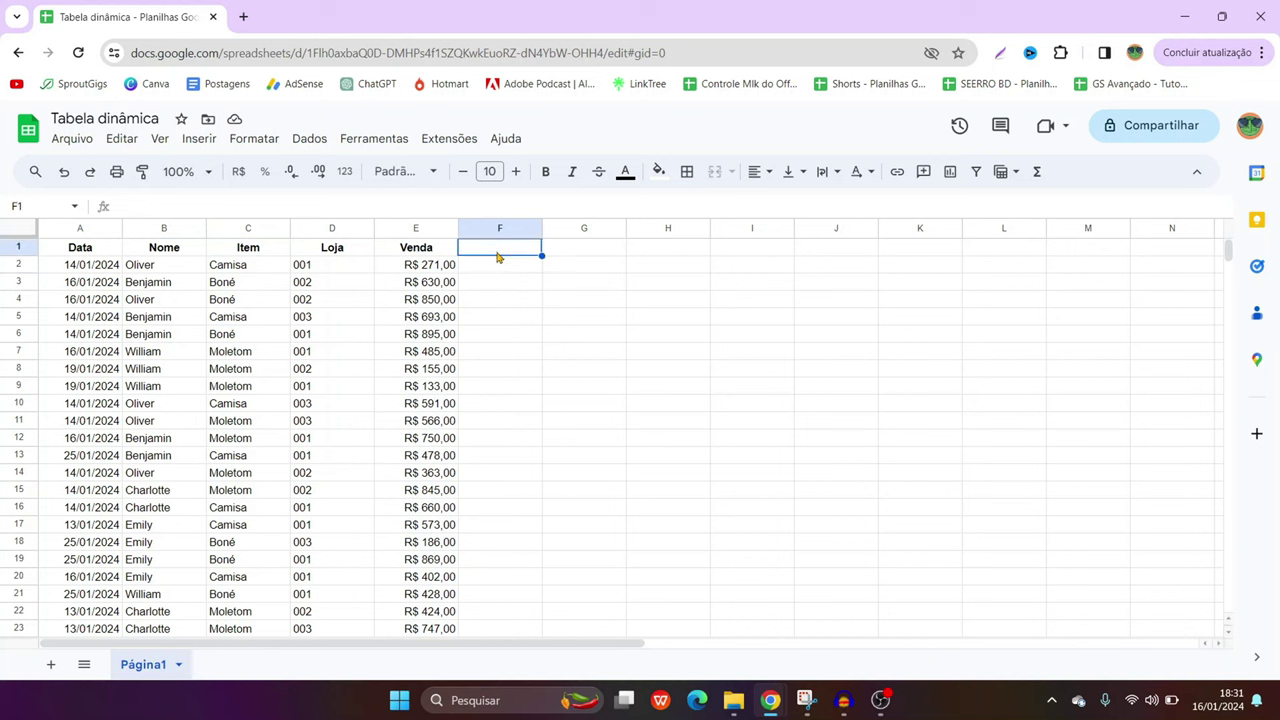